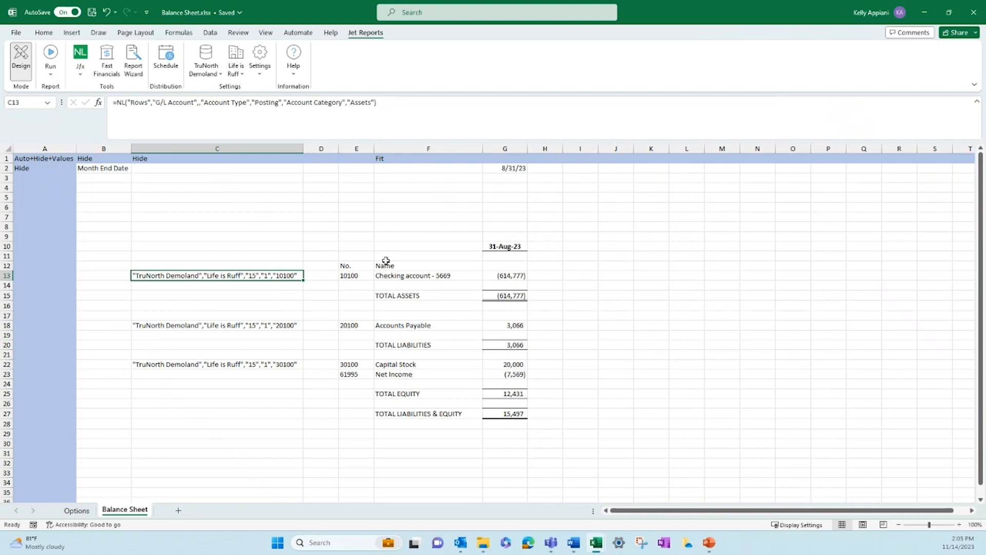
Inspect the formulas behind the month end date in G2, the checking account balance in G13 and the asset account rows in C13.
click(508, 169)
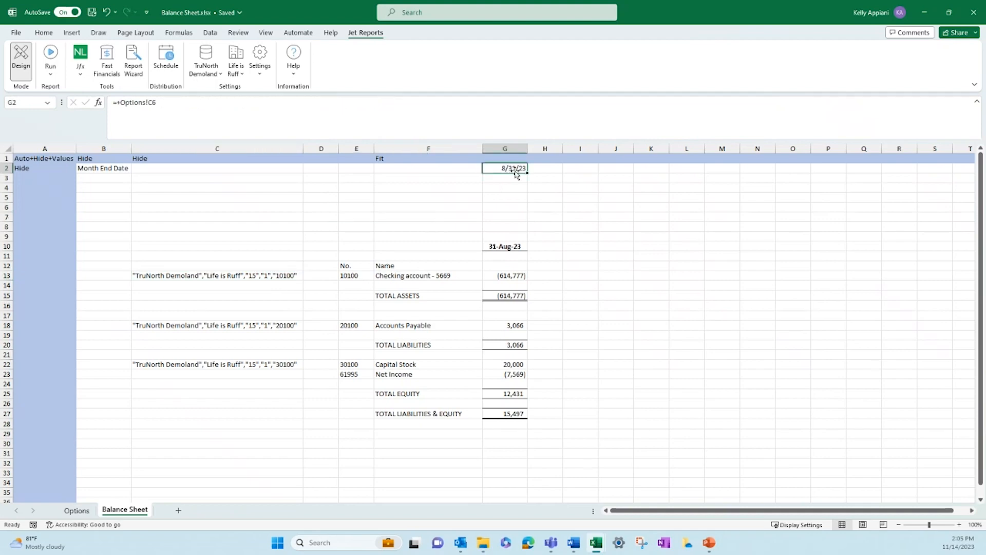
click(514, 278)
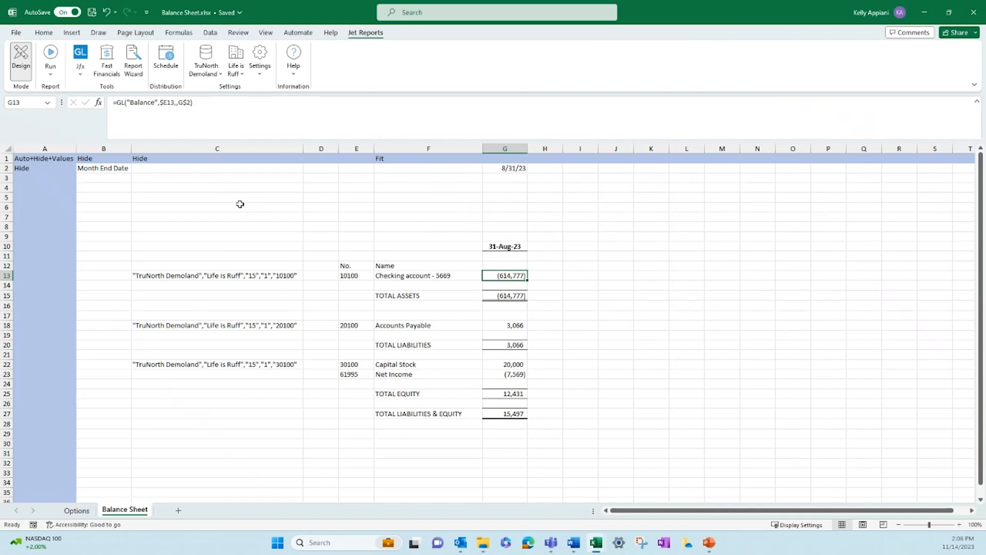
click(202, 276)
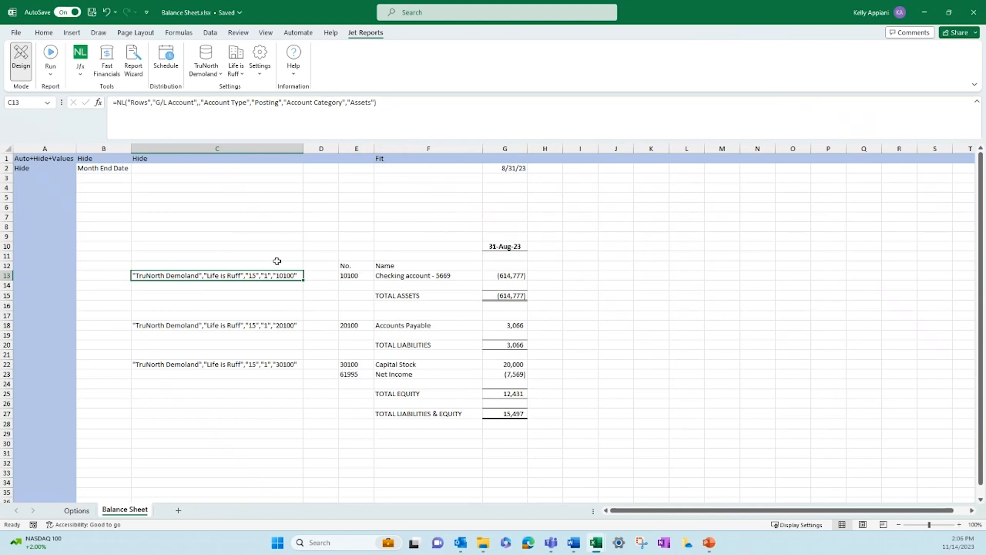
Run the balance sheet report using the existing Month End Date of 8/31/23.
click(53, 73)
click(61, 90)
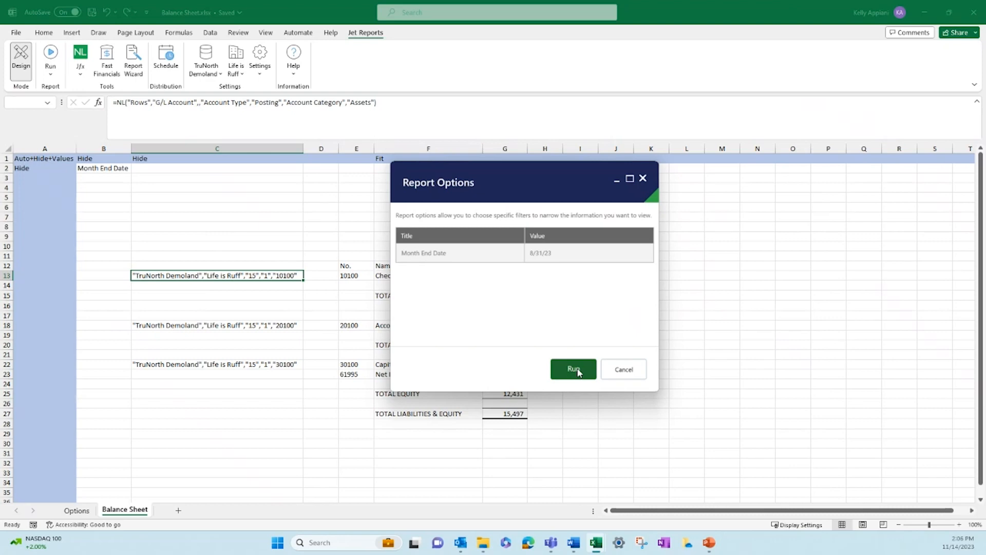
click(574, 369)
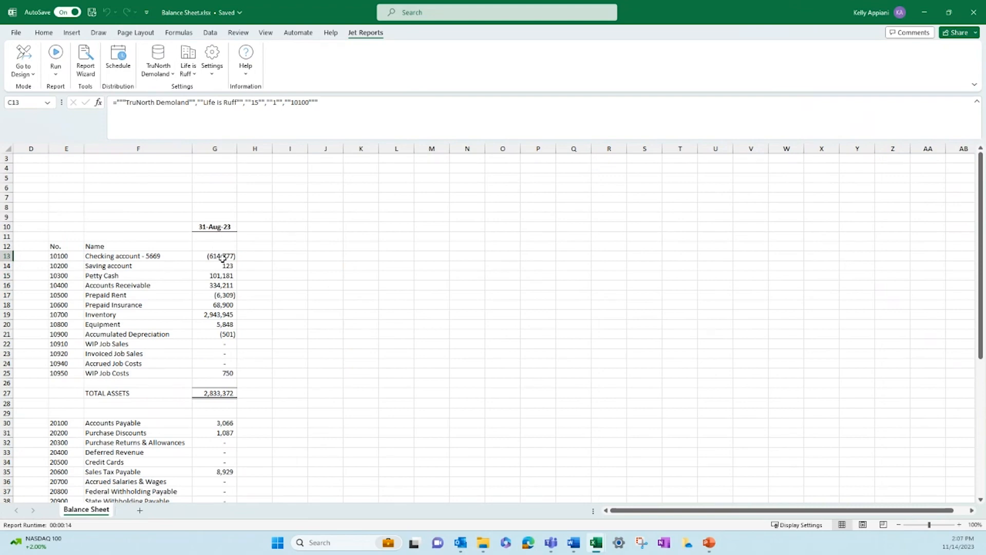
Review the generated balance sheet from the checking account balance down to total liabilities and equity.
click(222, 258)
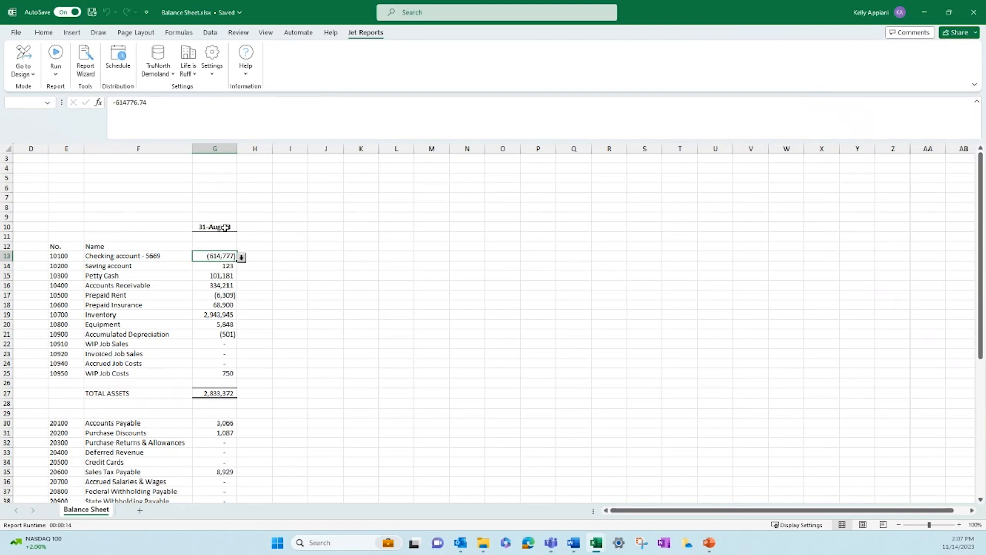
scroll(221, 231, down, 8)
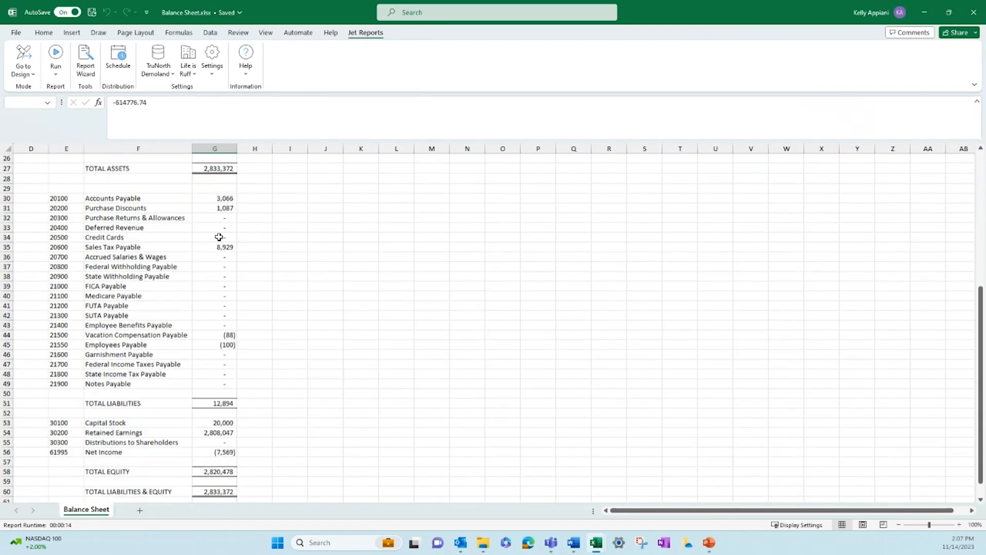
scroll(216, 246, up, 4)
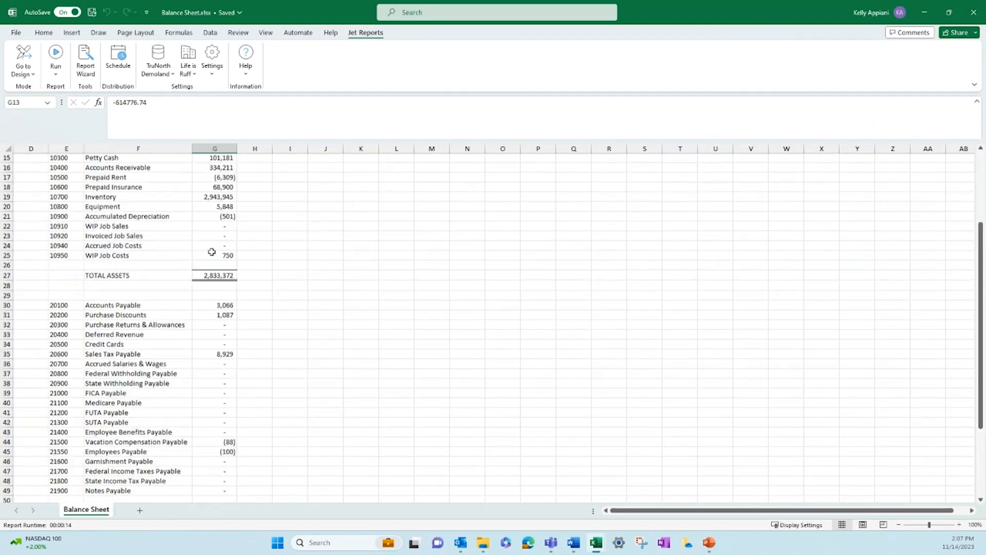
scroll(213, 253, down, 8)
scroll(212, 251, up, 12)
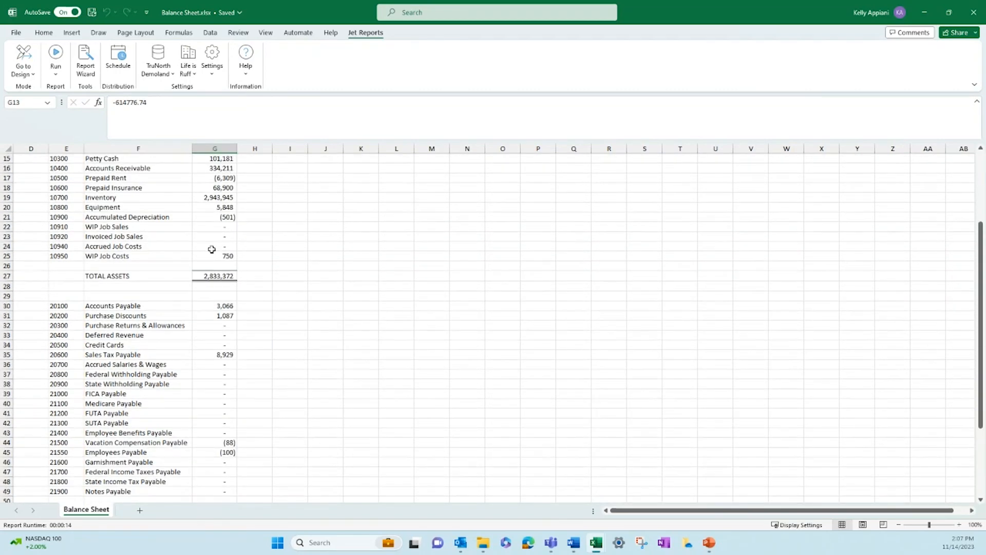
Return the report to design mode and copy the balance column G into column I.
click(22, 68)
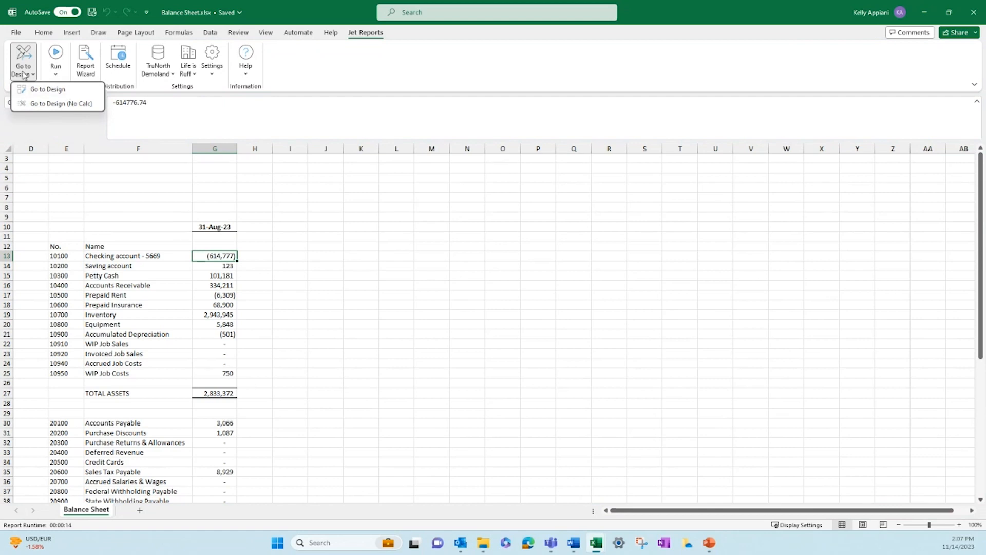
click(39, 92)
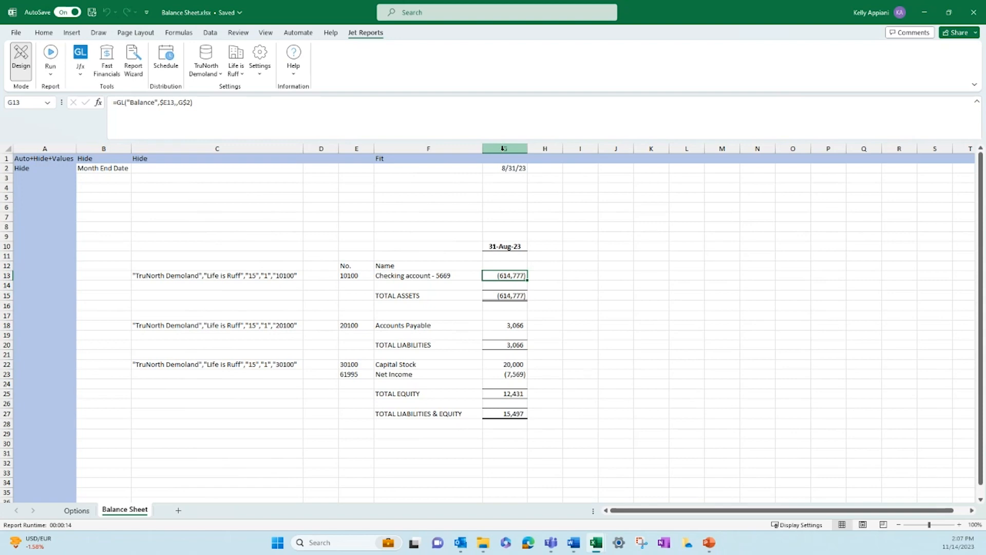
click(502, 149)
right_click(504, 150)
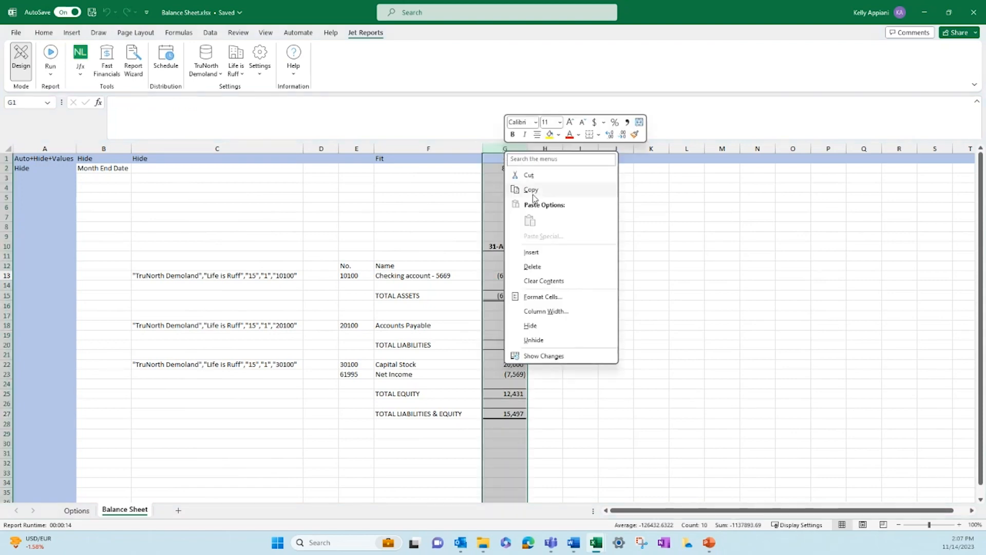
click(533, 194)
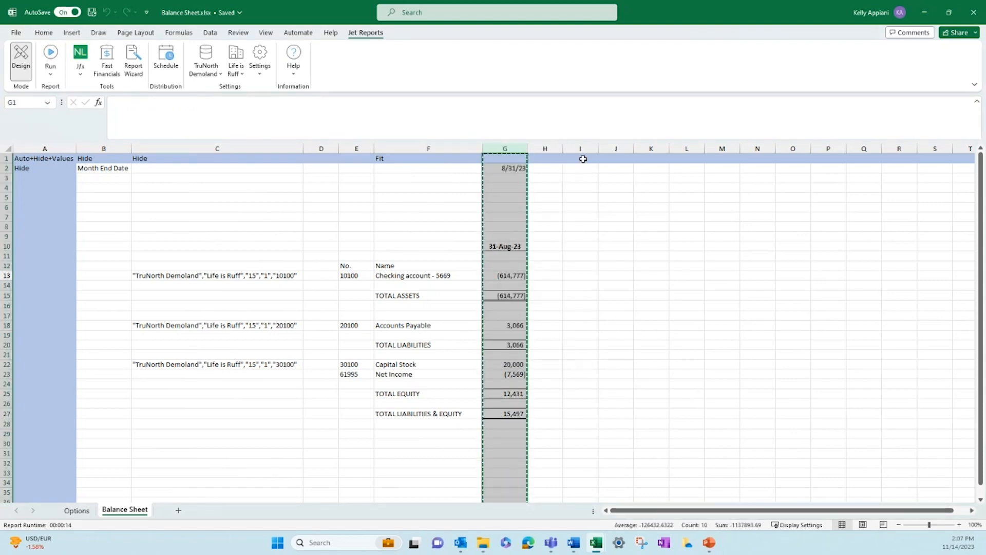
click(583, 159)
right_click(583, 159)
click(608, 229)
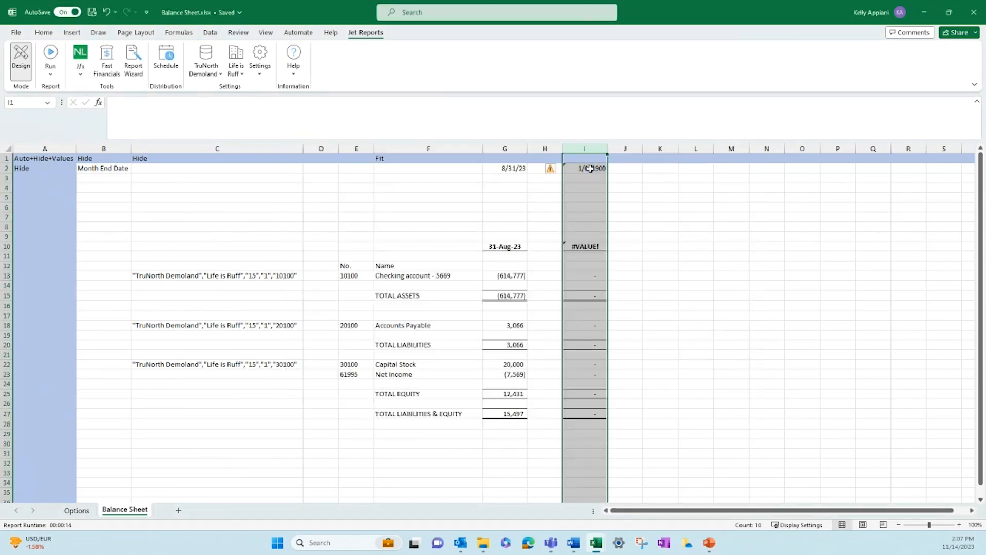
Replace the date reference in I2 with the EOMONTH function, using G2 as start date and -12 months.
click(591, 168)
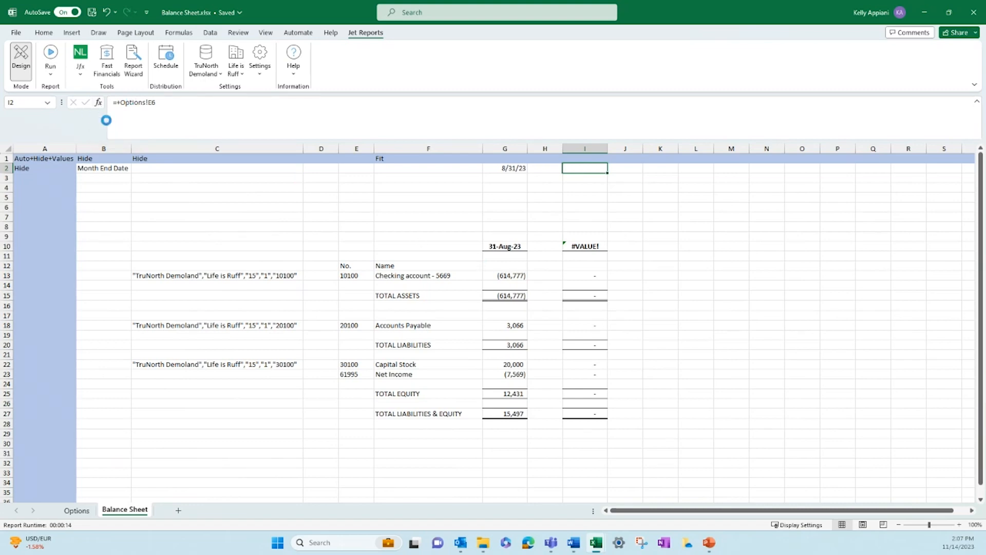
click(98, 102)
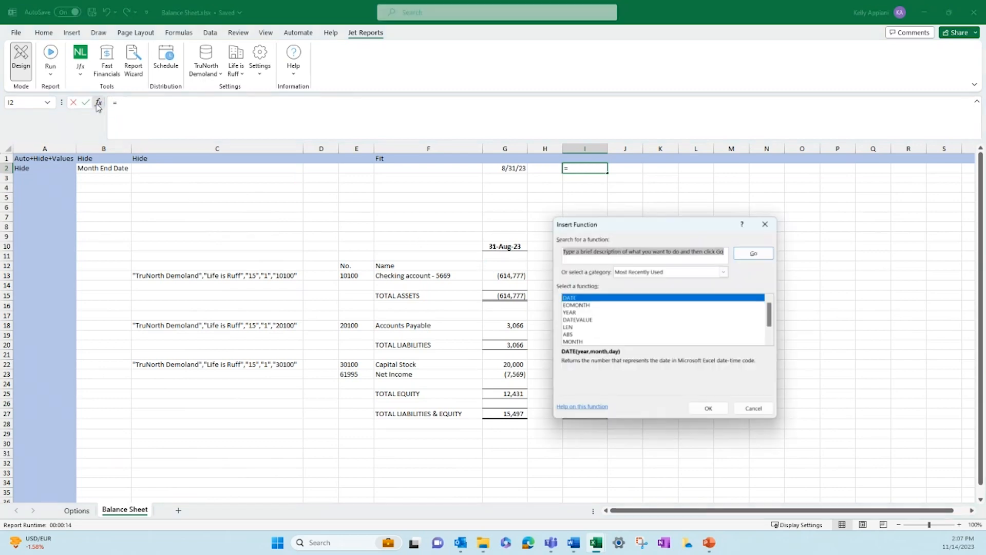
click(585, 305)
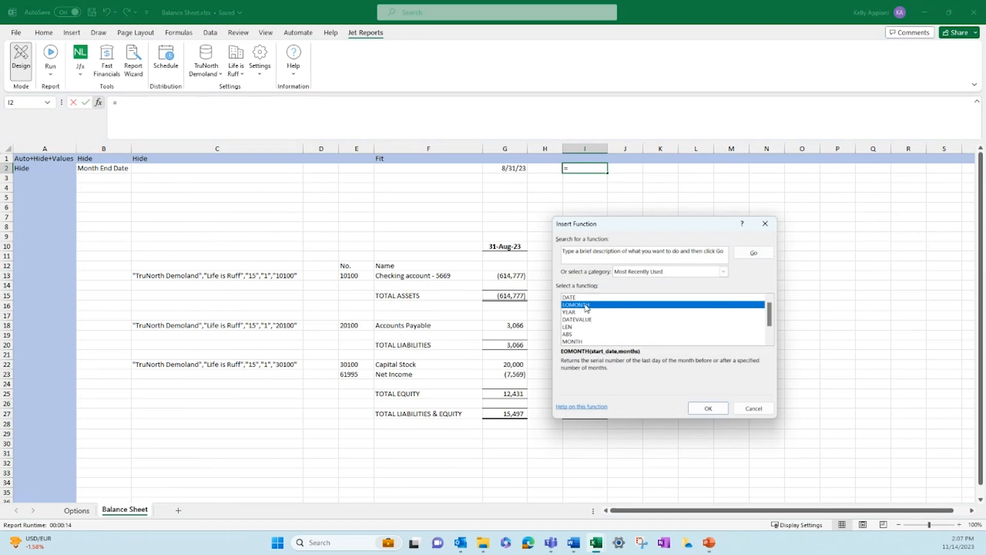
click(718, 411)
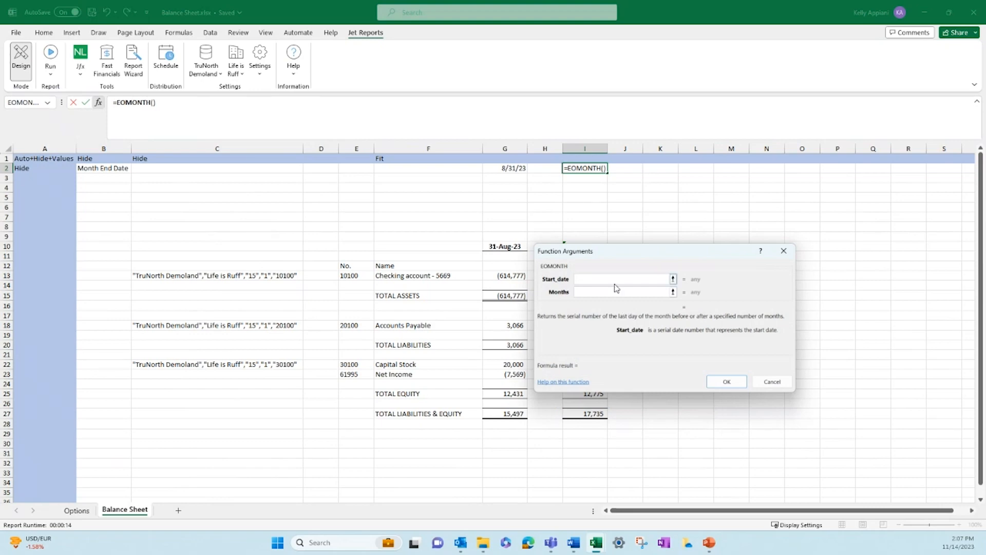
click(508, 167)
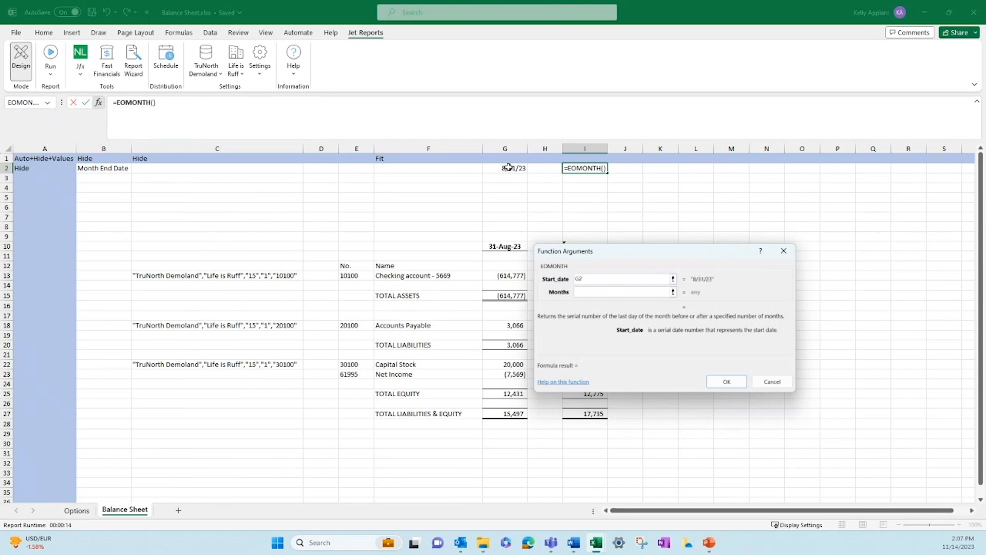
click(622, 292)
text(-)
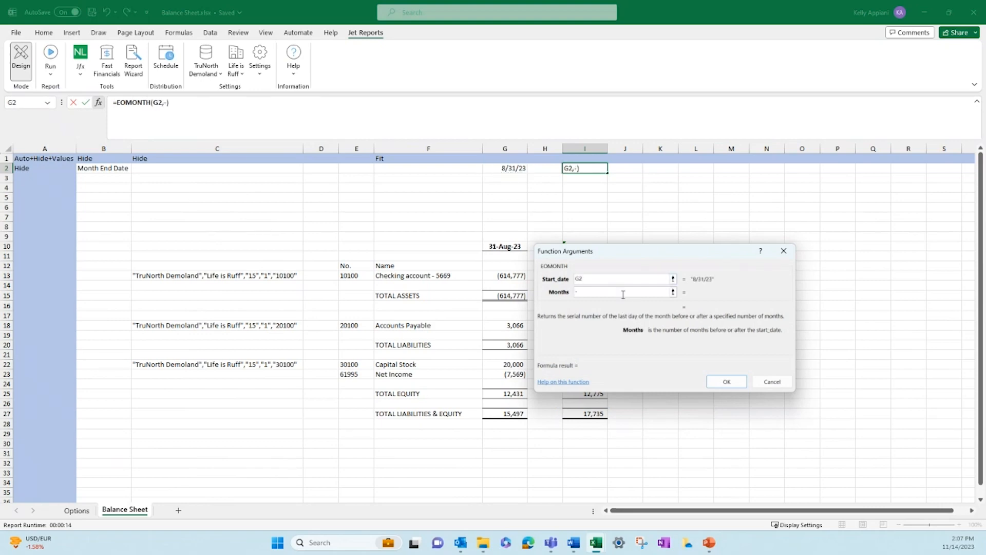
text(12)
key(Return)
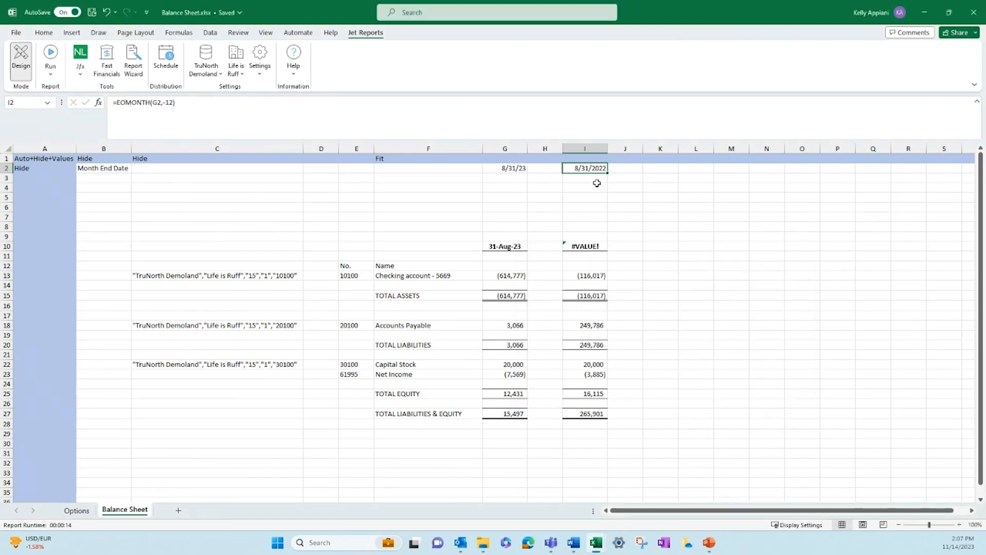
Remove DATEVALUE from the column heading formula in I10 so that it reads =I2, accepting the proposed correction.
click(585, 244)
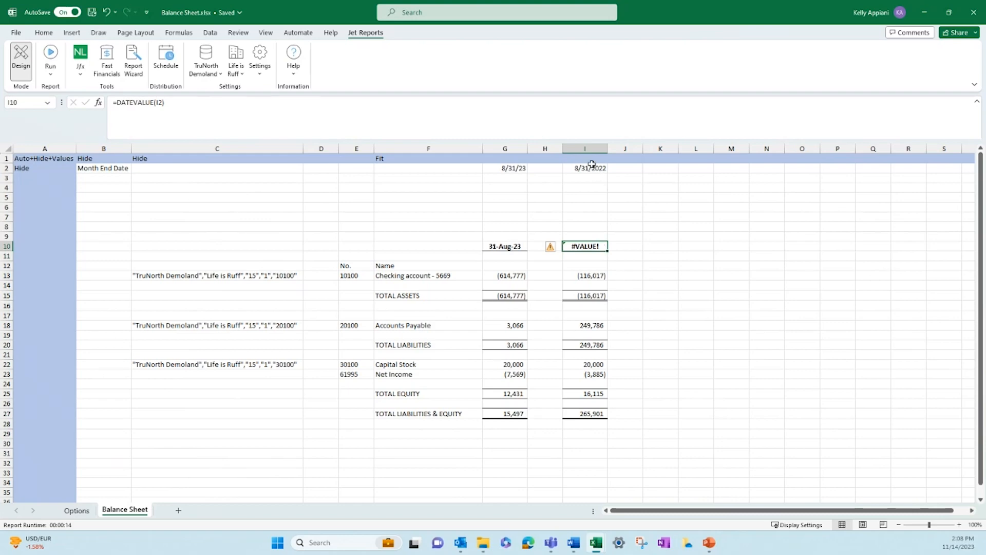
right_click(591, 248)
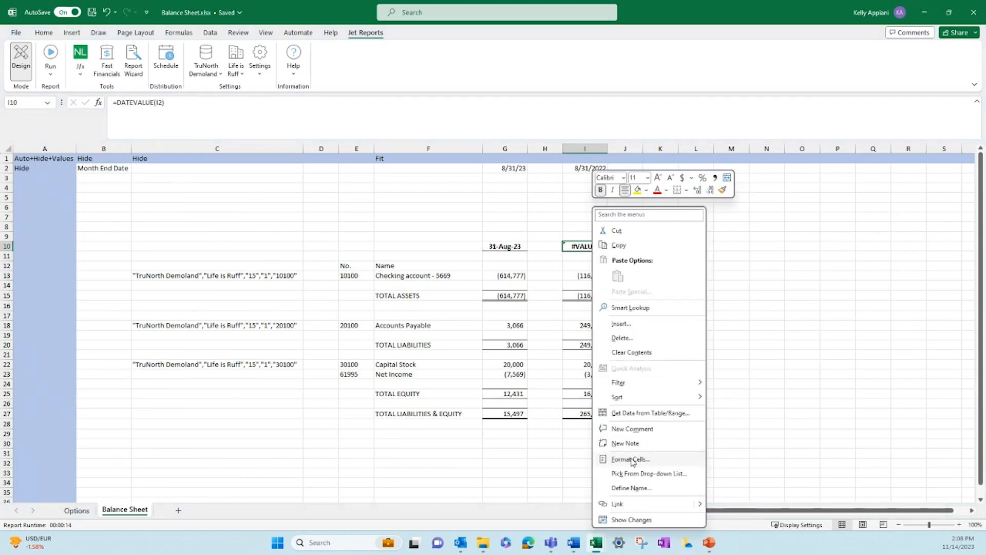
key(Escape)
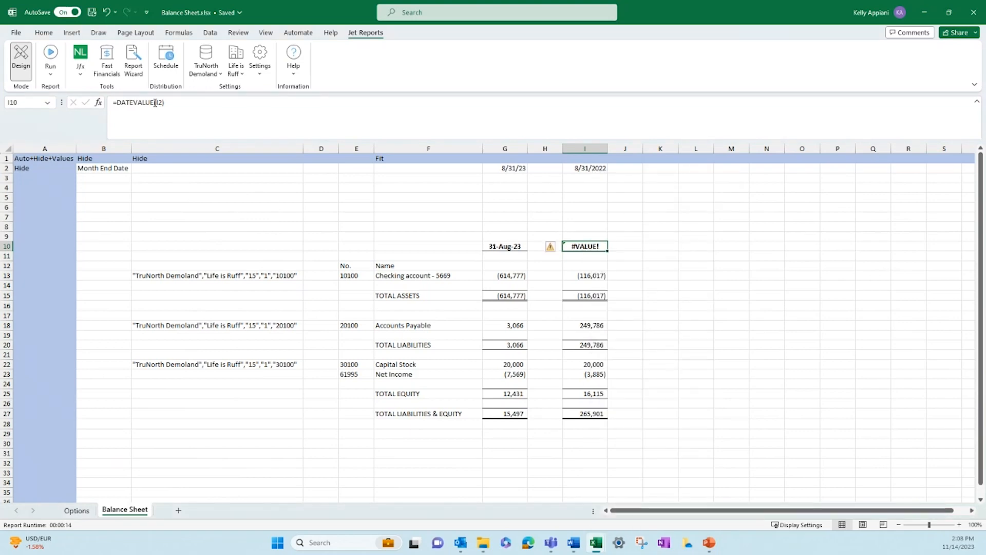
drag(155, 103, 117, 102)
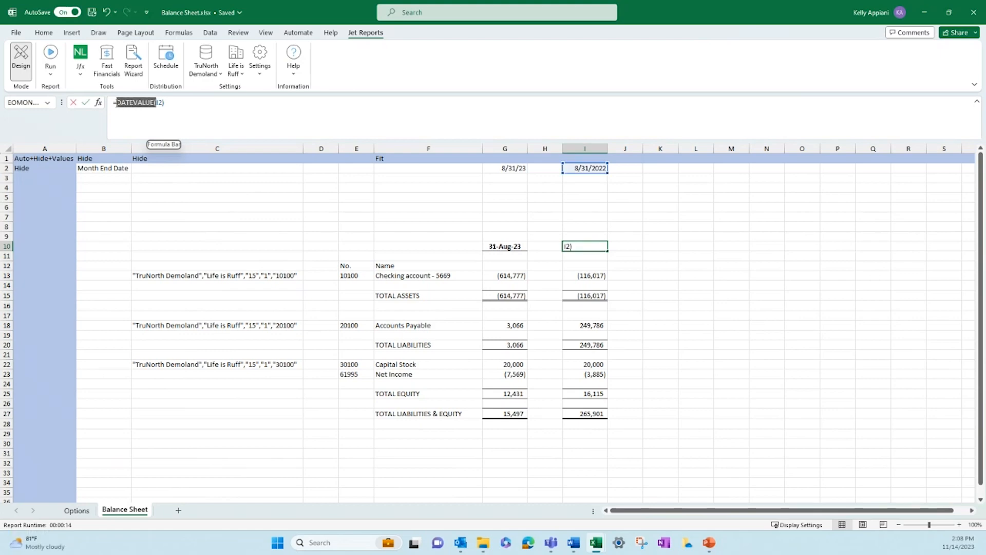
key(Delete)
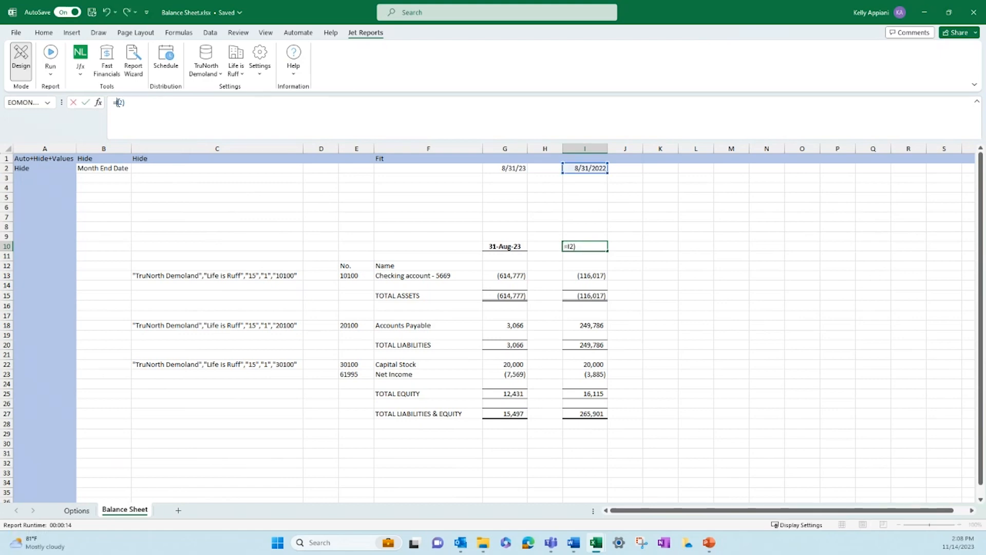
key(Return)
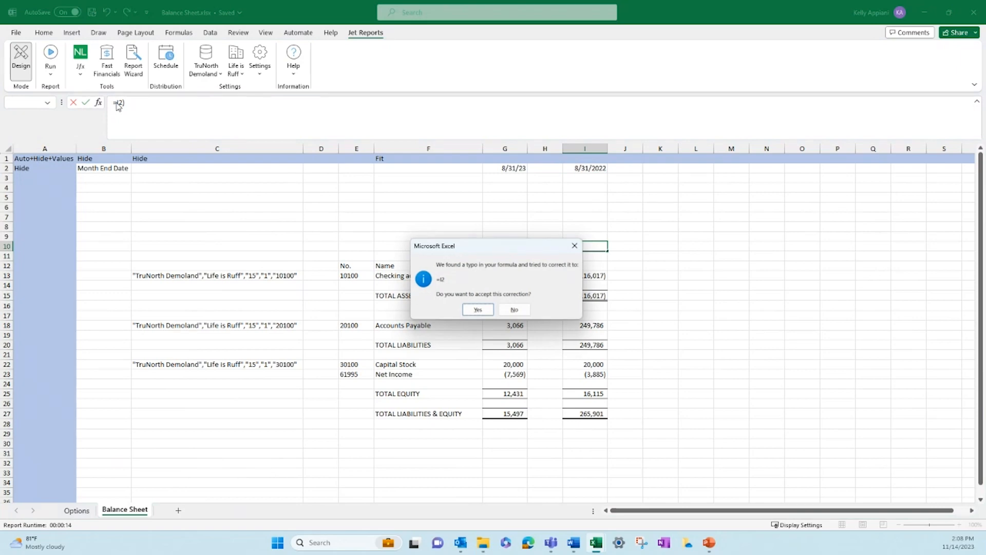
click(471, 310)
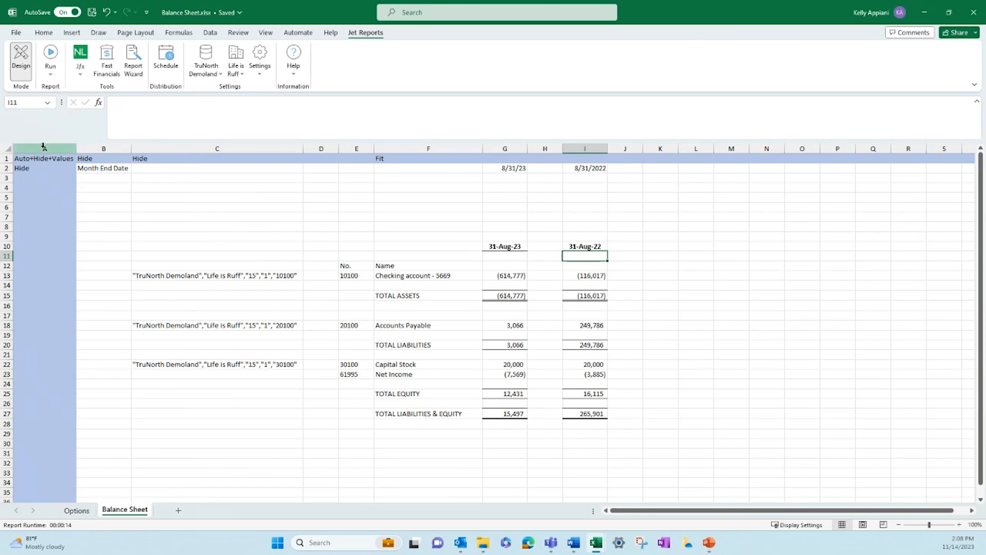
Rerun the report from the two-column design, keeping 8/31/23 as the Month End Date.
click(51, 75)
click(65, 90)
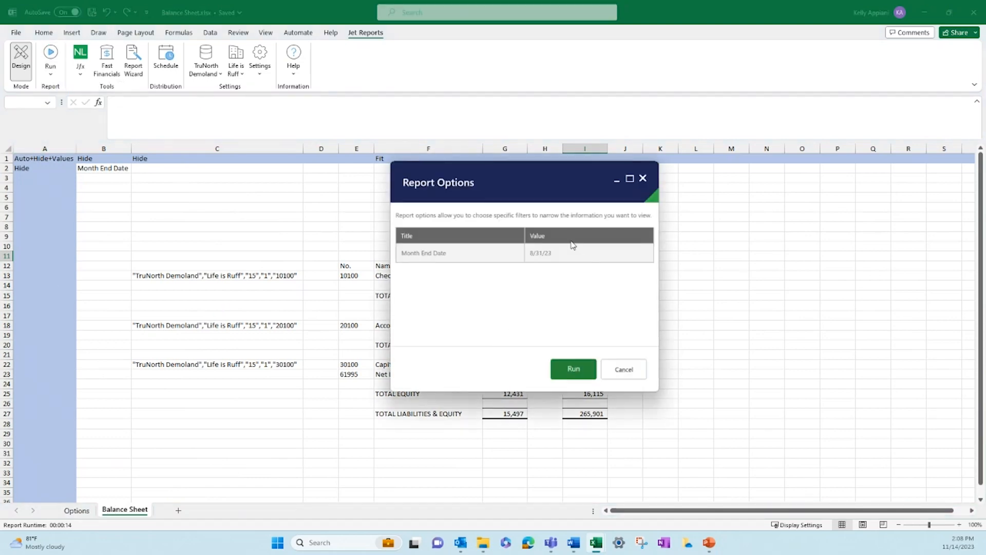
click(571, 255)
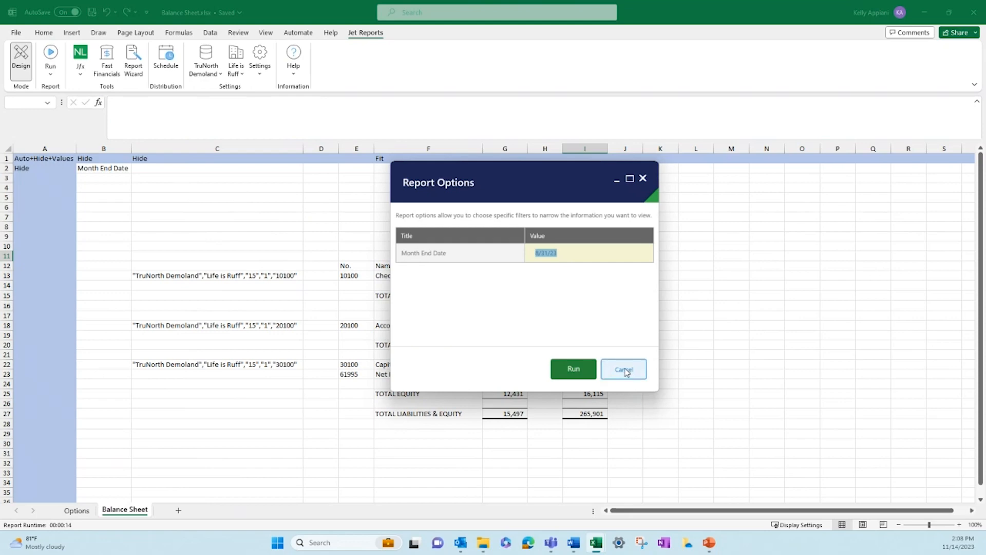
click(578, 372)
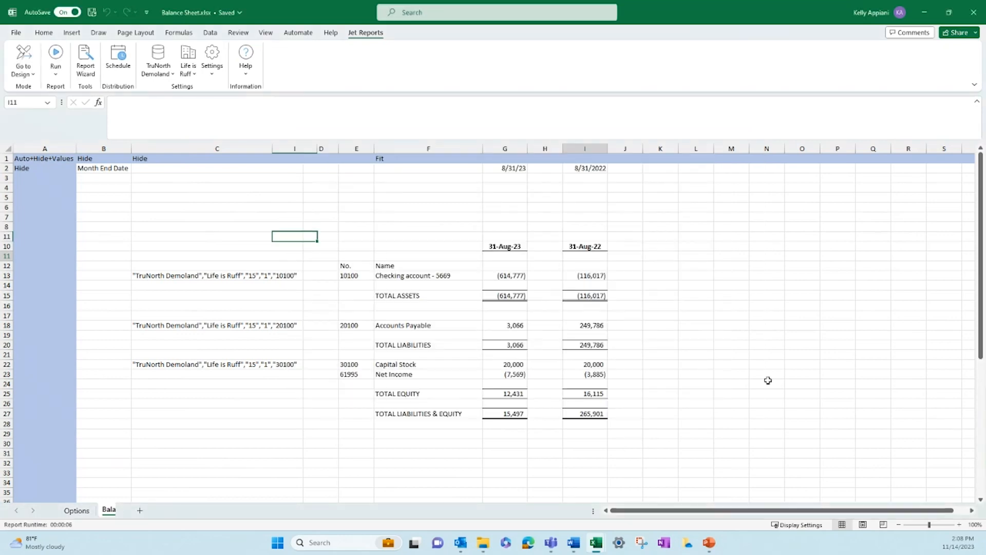
Examine the 31-Aug-23 and 31-Aug-22 headings and balances in the comparative balance sheet.
click(550, 344)
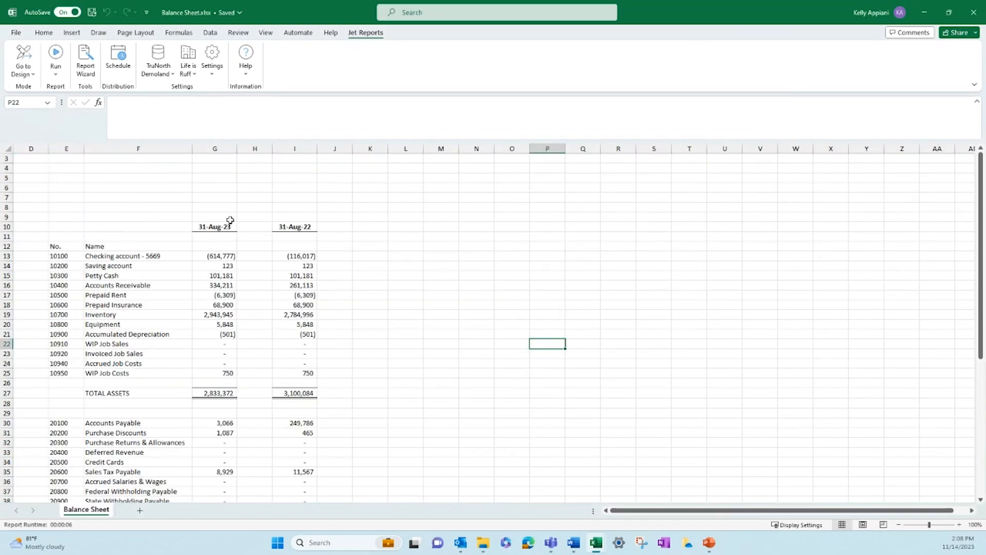
click(218, 229)
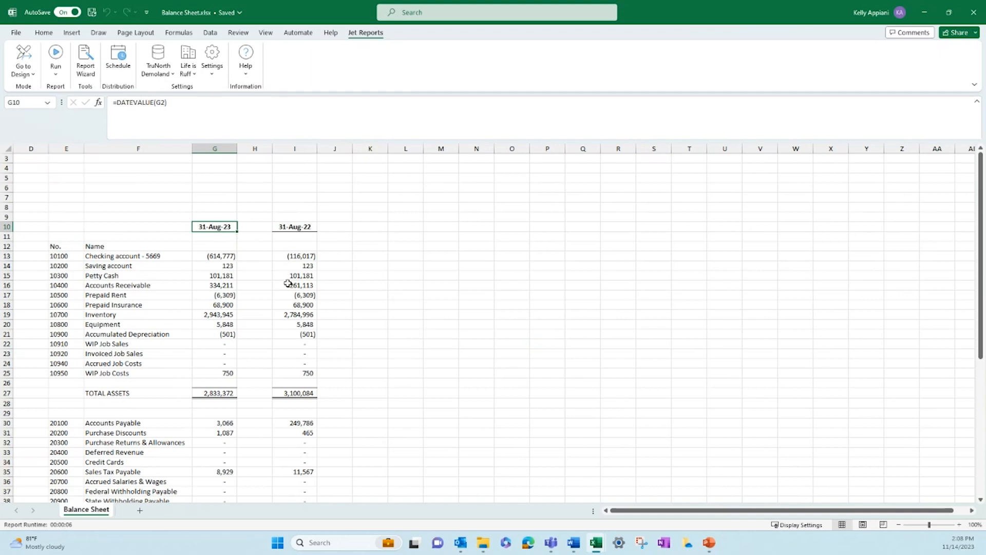
click(321, 229)
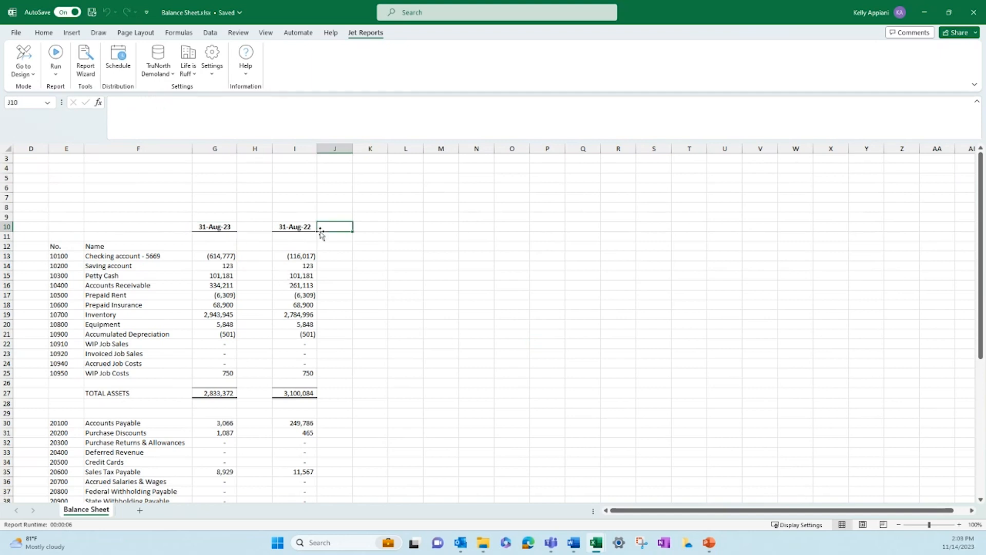
click(340, 260)
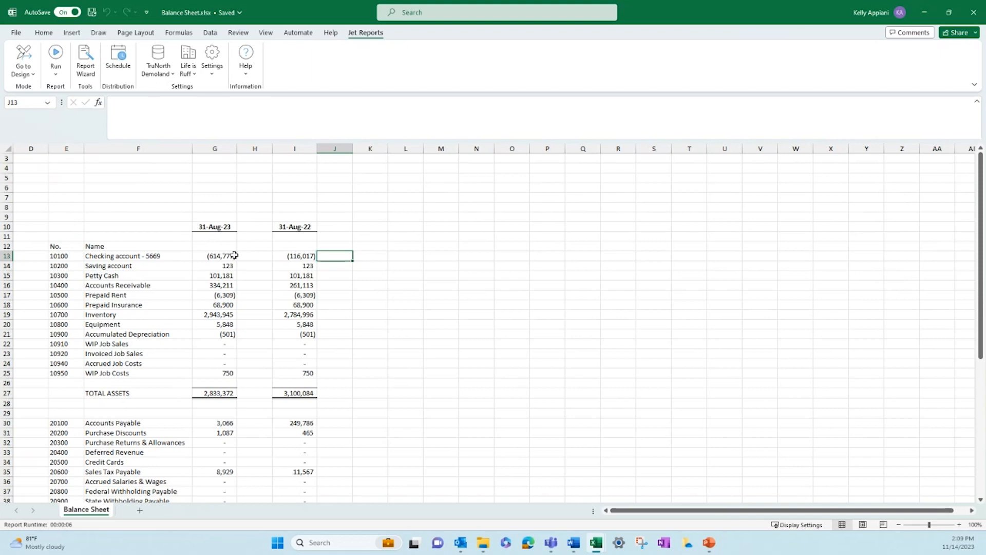
Close the Balance Sheet workbook.
click(227, 256)
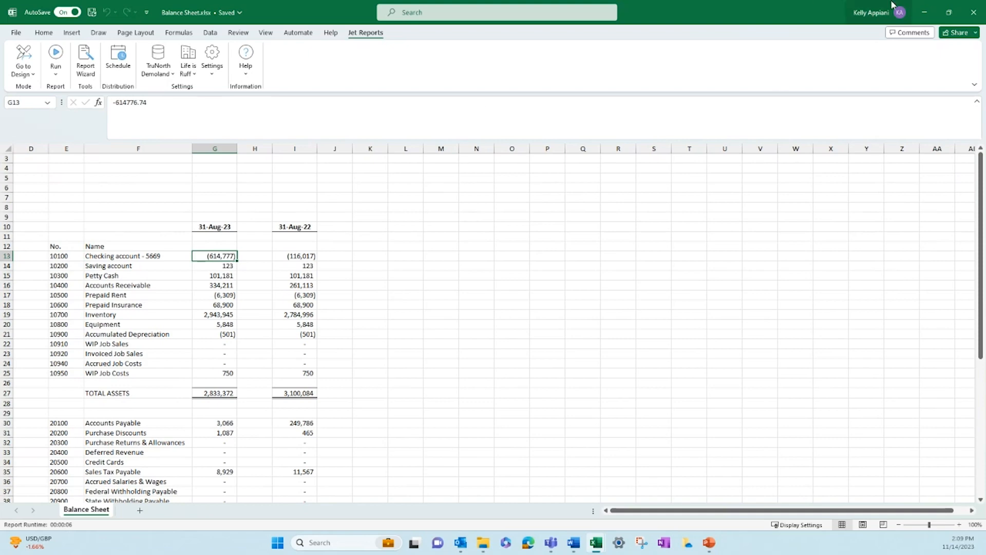
click(975, 12)
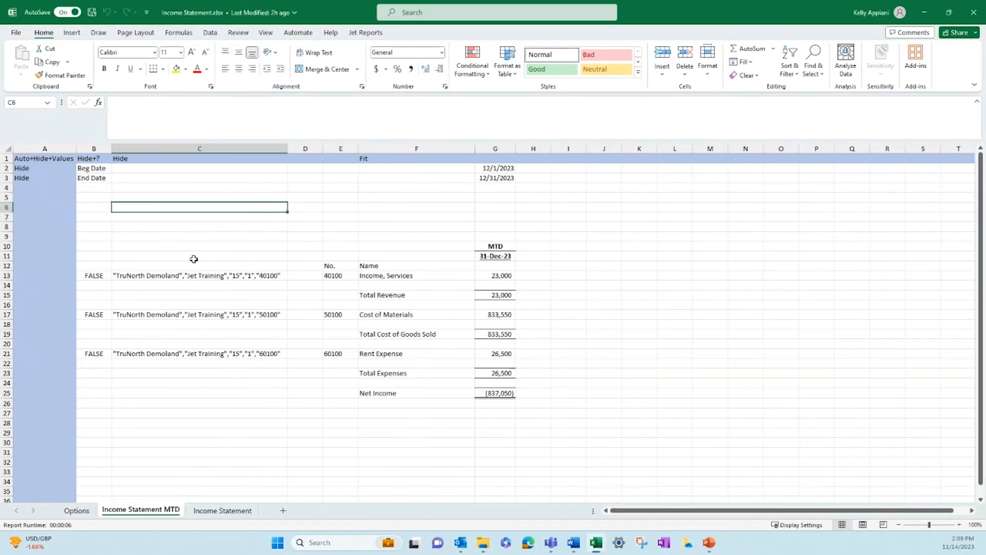
Examine the date, row, hide and GL balance formulas on the Income Statement MTD sheet, including the Month End Date in Options.
click(494, 256)
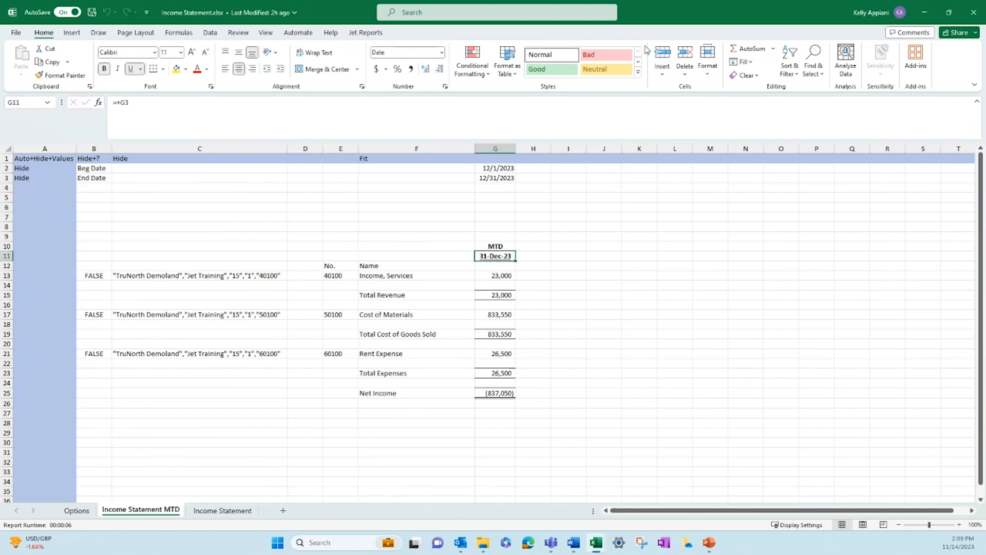
click(503, 168)
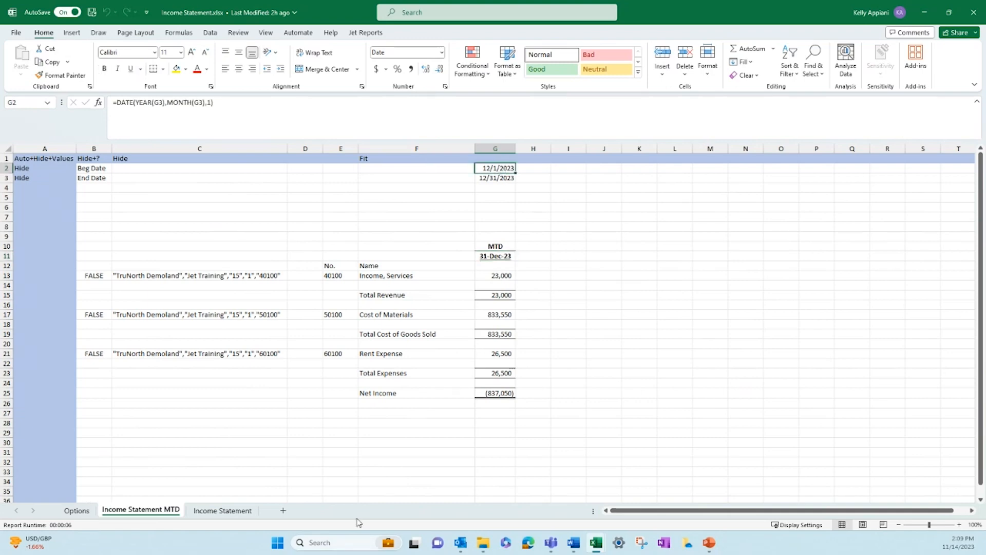
click(76, 510)
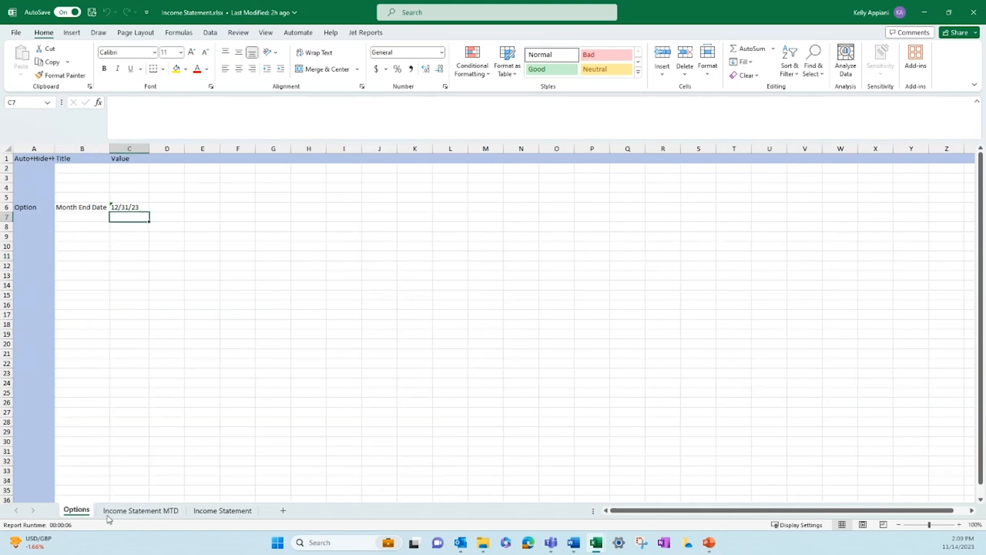
click(135, 510)
click(175, 275)
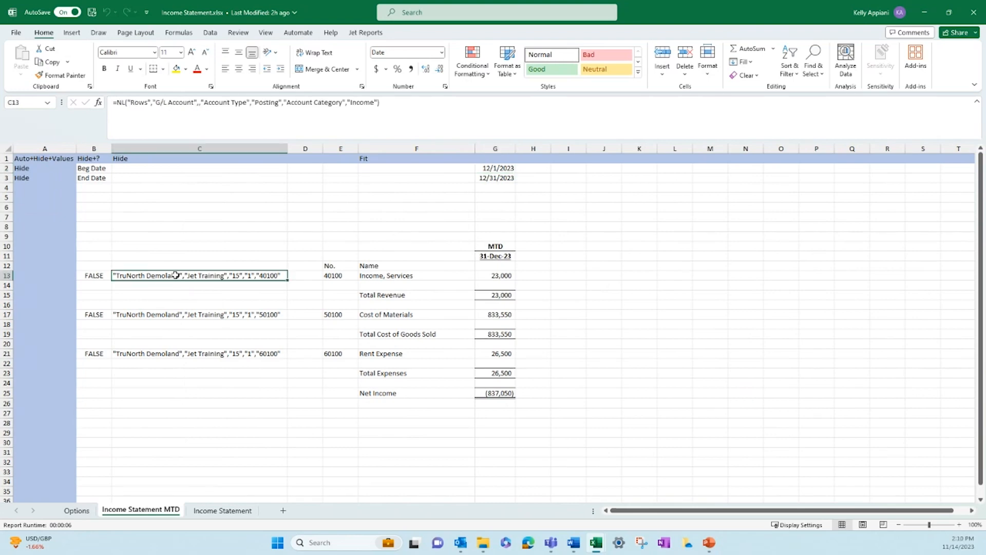
click(103, 275)
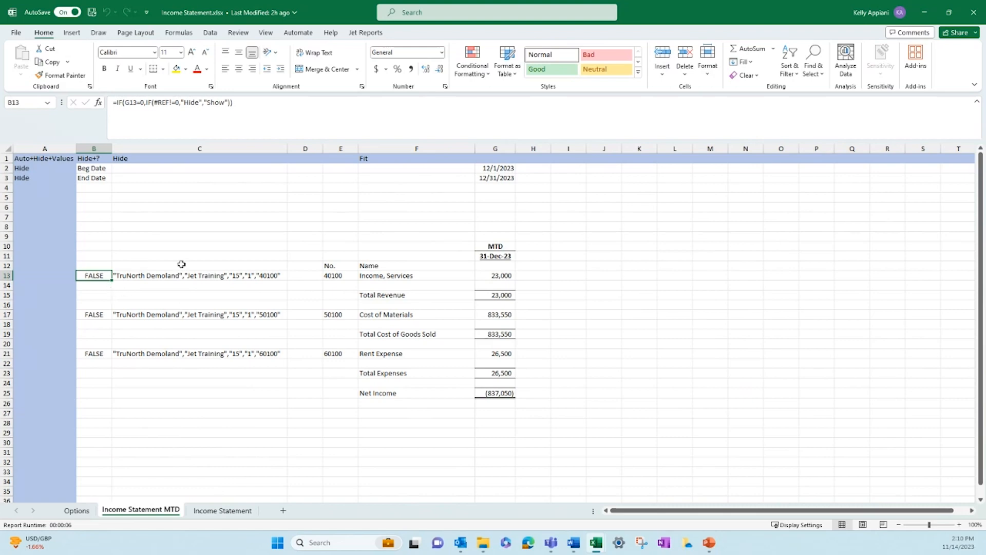
click(505, 276)
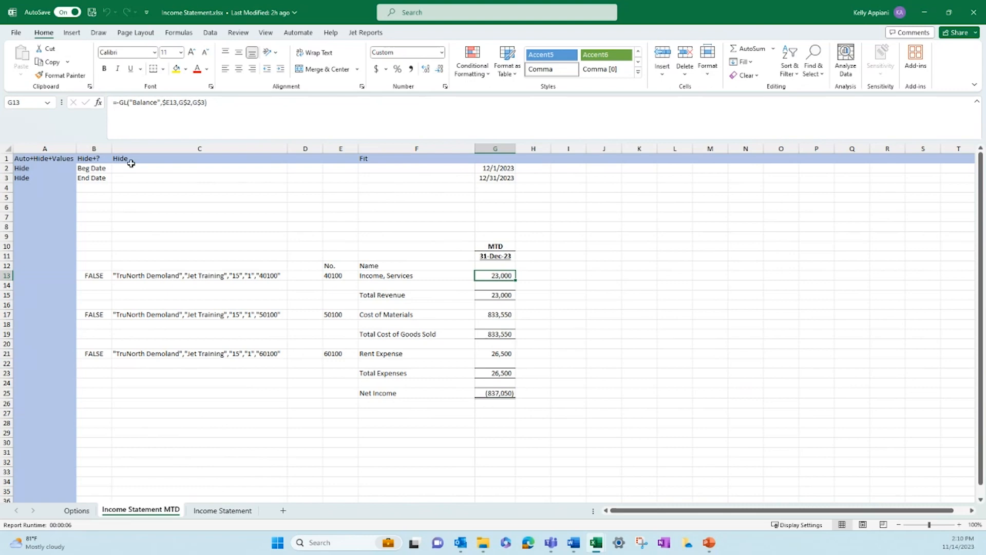
Run the month-to-date income statement for the Life is Ruff company with Month End Date 12/31/23, and return to design mode.
click(366, 34)
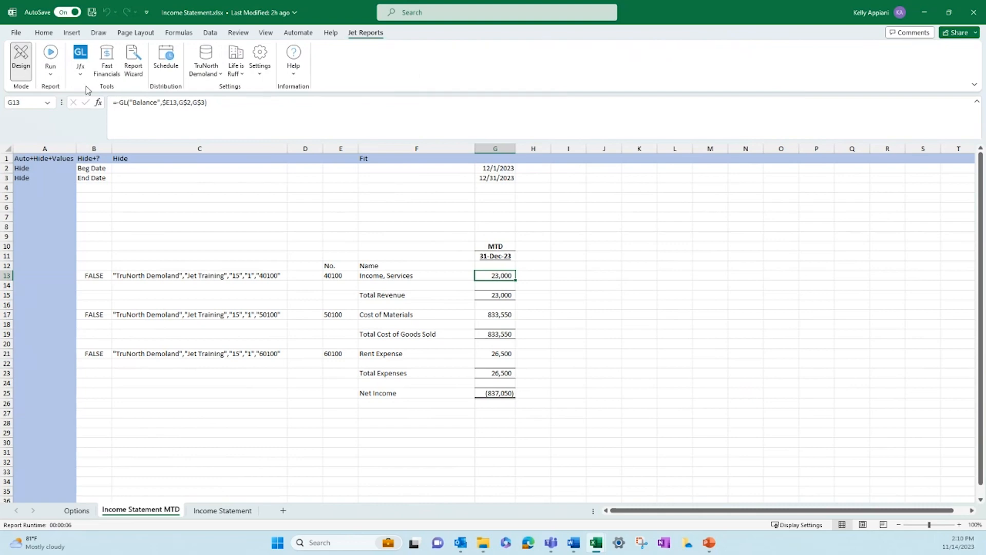
click(51, 74)
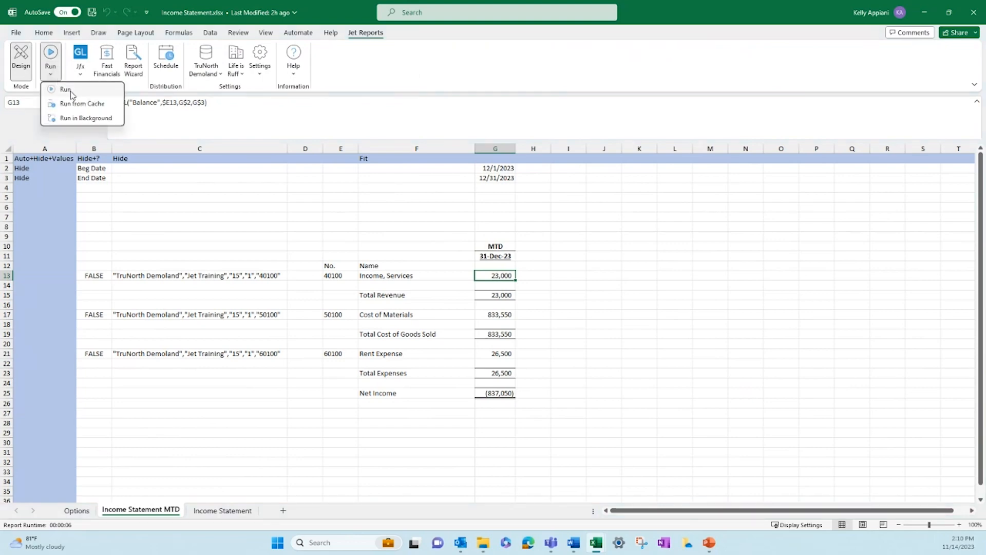
click(66, 90)
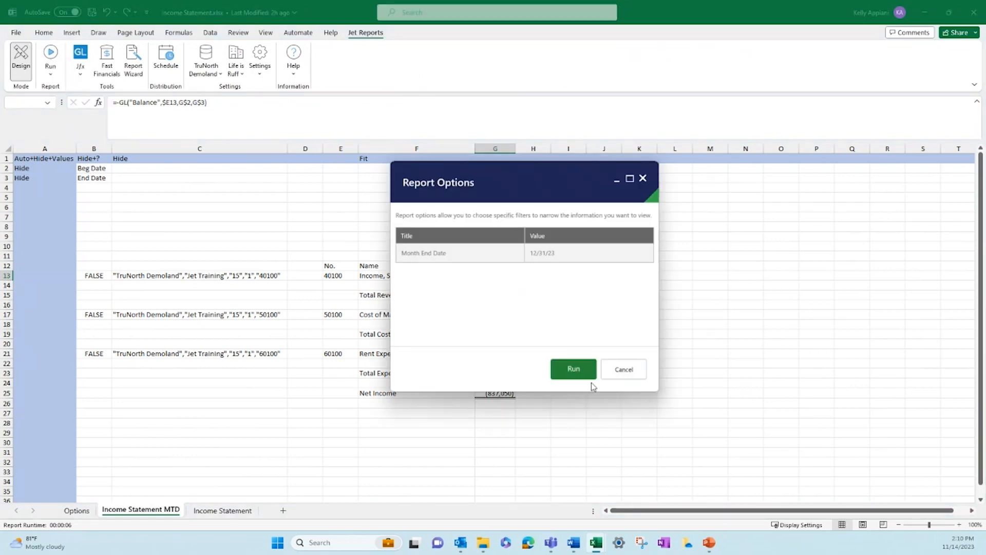
click(574, 368)
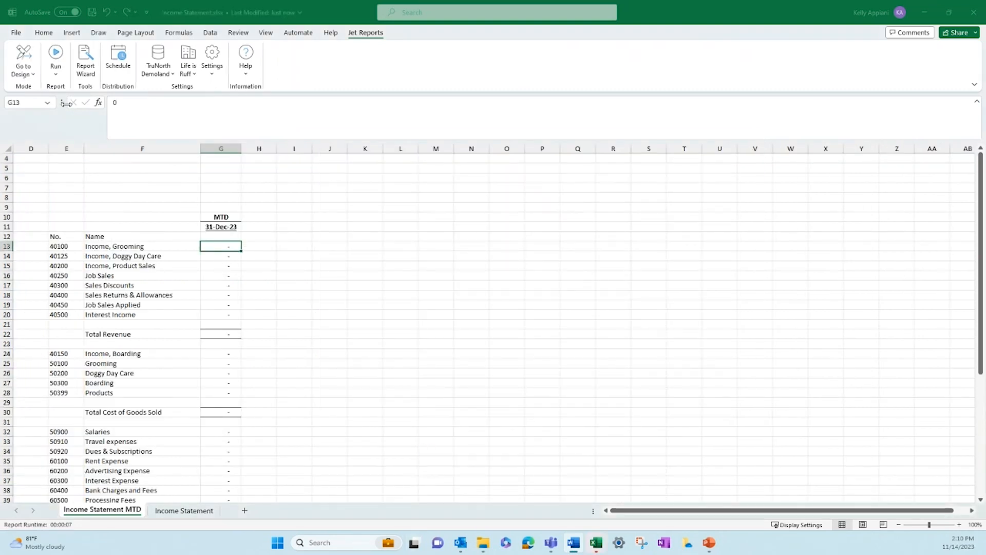
click(23, 71)
click(35, 90)
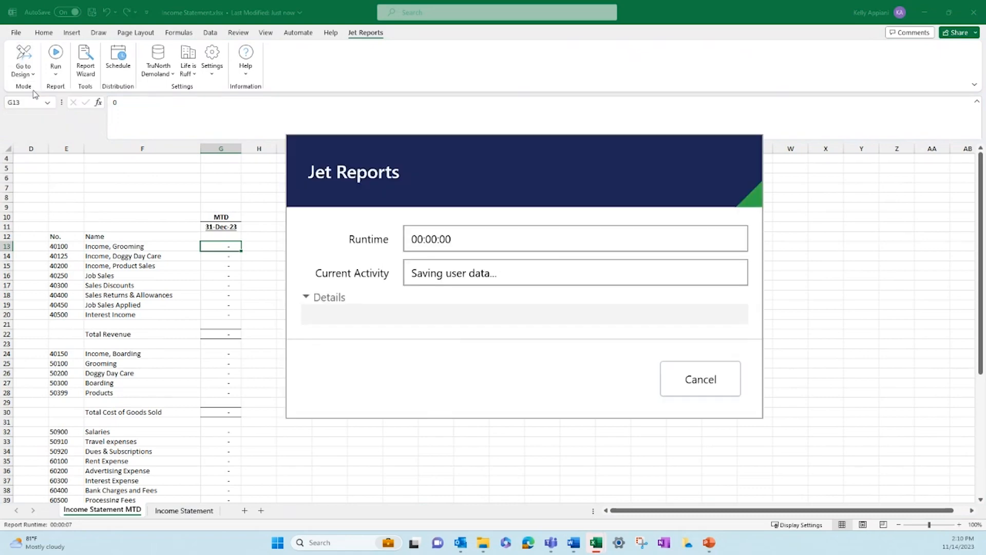
Switch the report company to Jet Training and run the income statement with Month End Date 12/31/23.
click(235, 66)
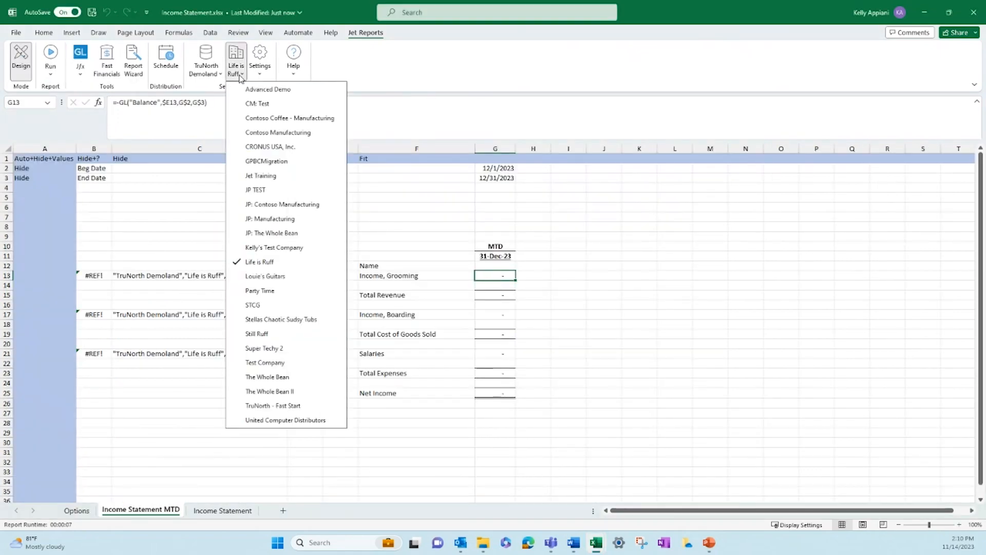
click(260, 176)
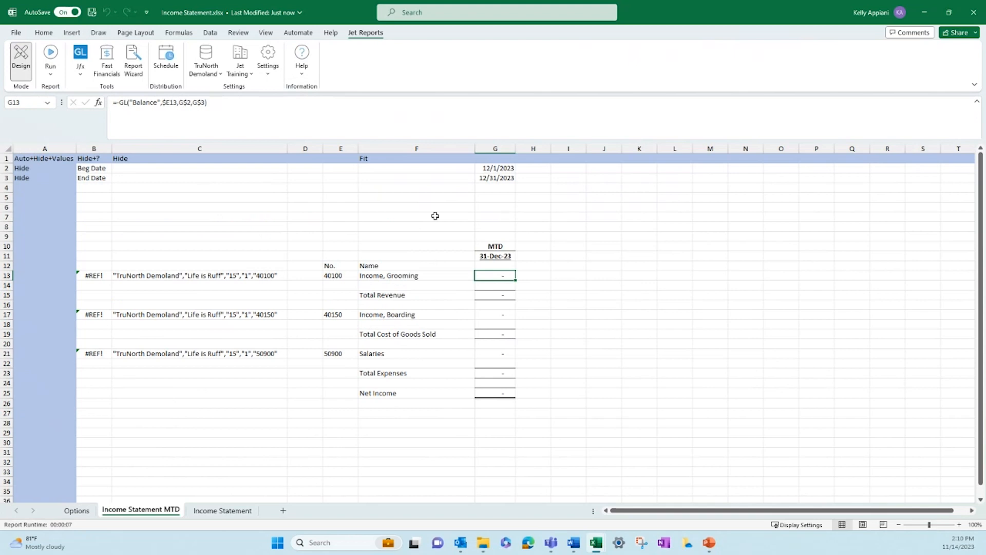
click(52, 74)
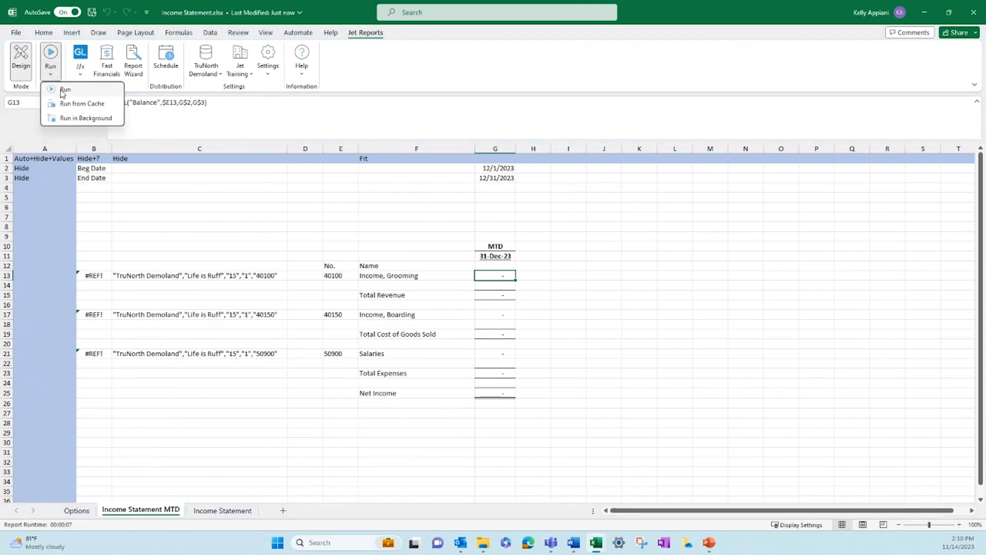
click(62, 90)
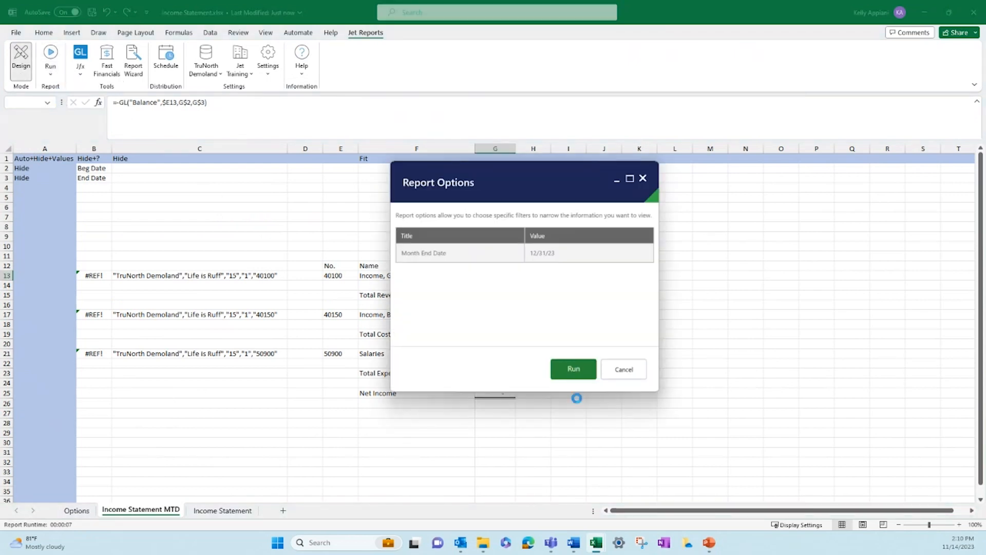
click(577, 371)
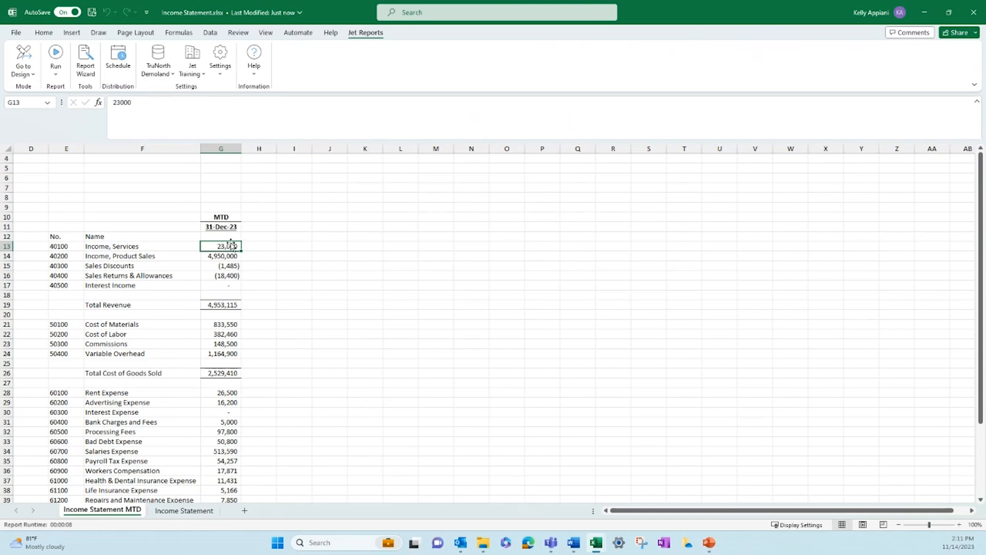
Review the month-to-date income statement from top to bottom, and return the report to design mode.
scroll(231, 255, down, 8)
scroll(232, 255, up, 8)
click(28, 75)
click(40, 92)
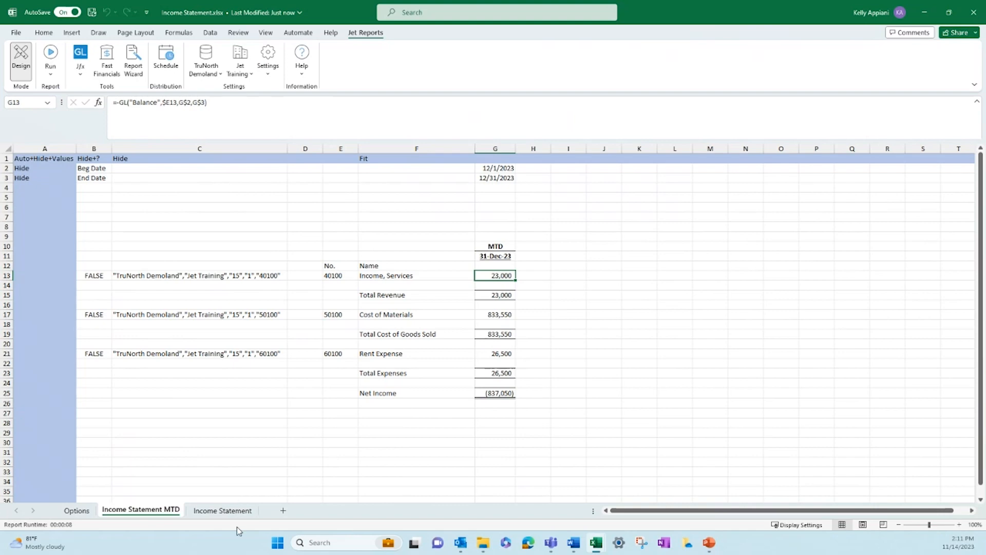
Examine the MTD begin date formula and the prior-year QTD and YTD balance formulas on the Income Statement sheet.
click(239, 511)
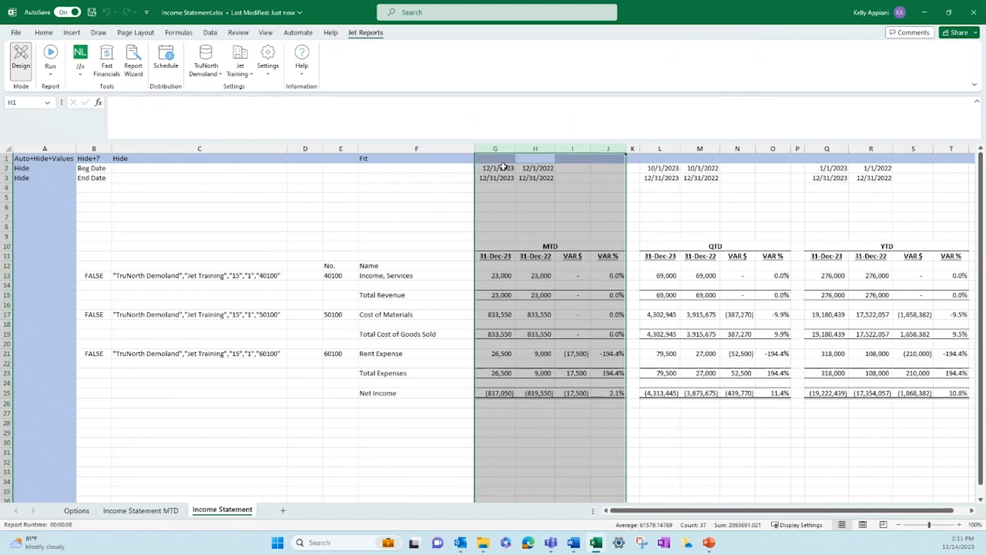
click(502, 167)
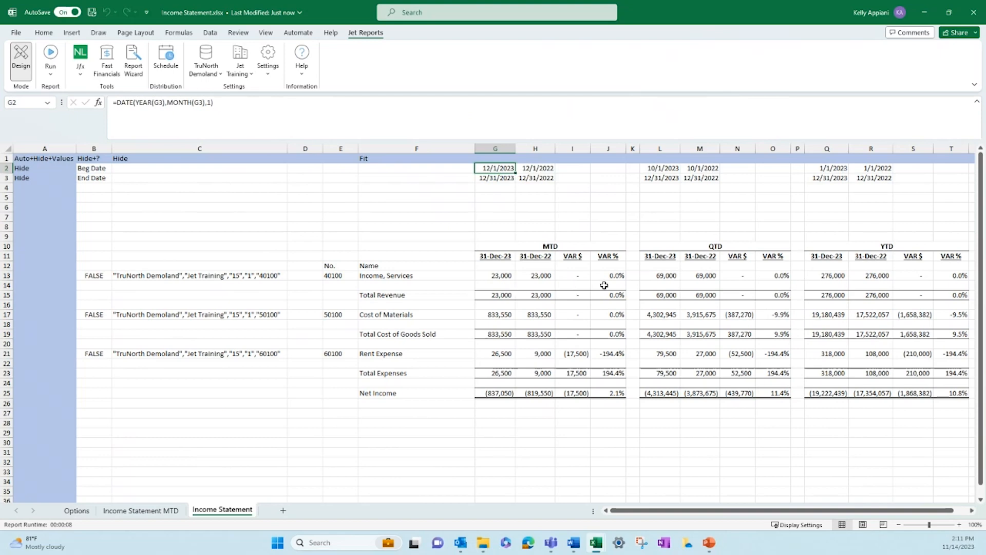
click(702, 275)
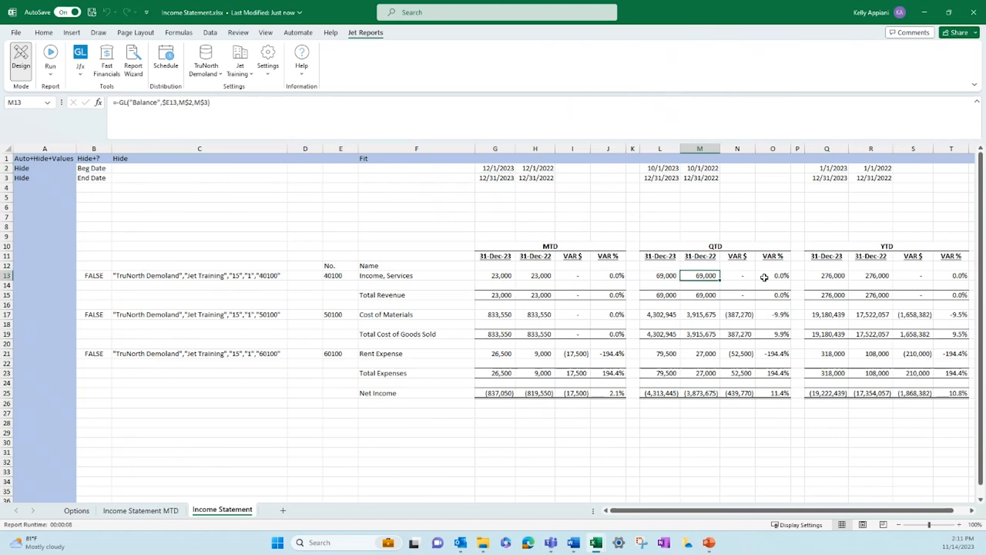
click(868, 275)
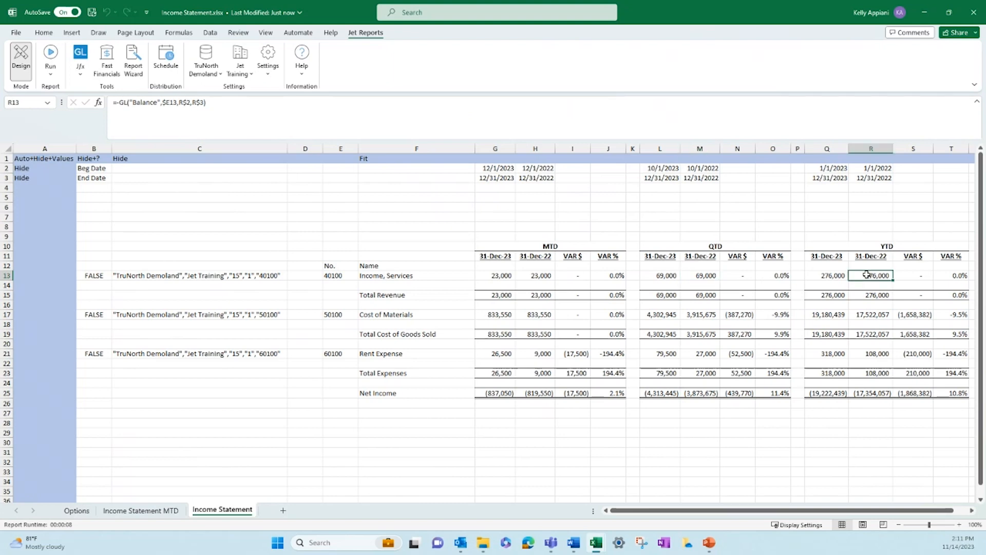
Run the comparative Income Statement report, keeping 12/31/23 as the Month End Date.
click(49, 72)
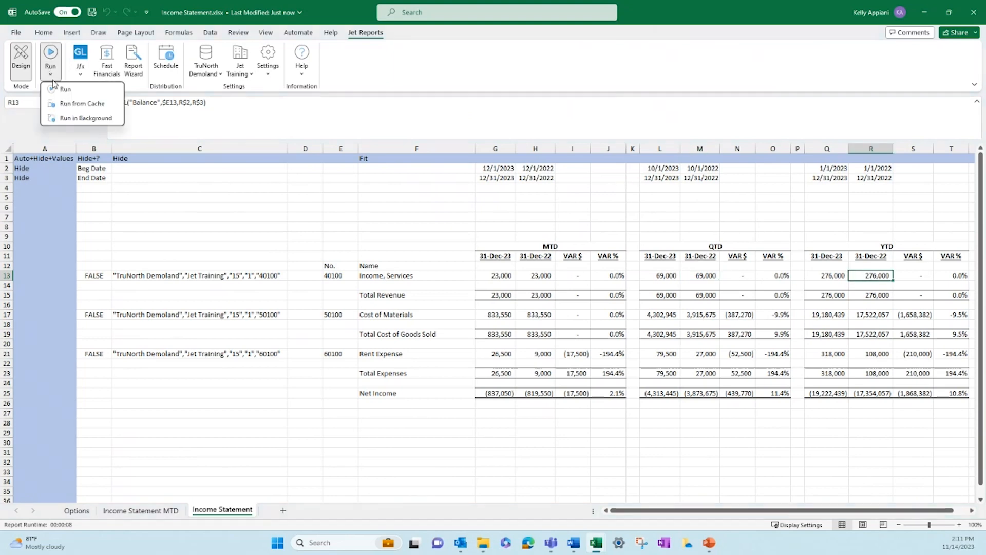
click(65, 90)
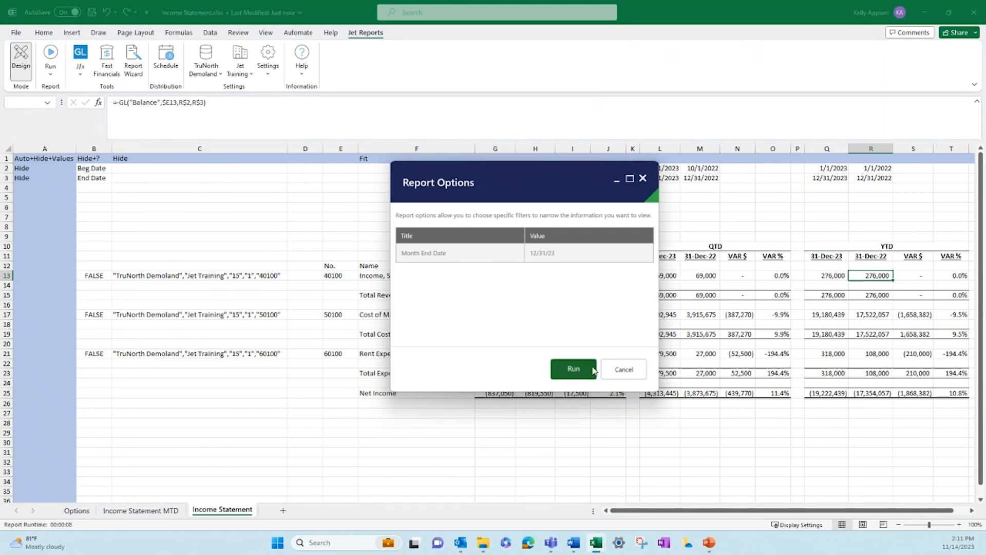
click(574, 370)
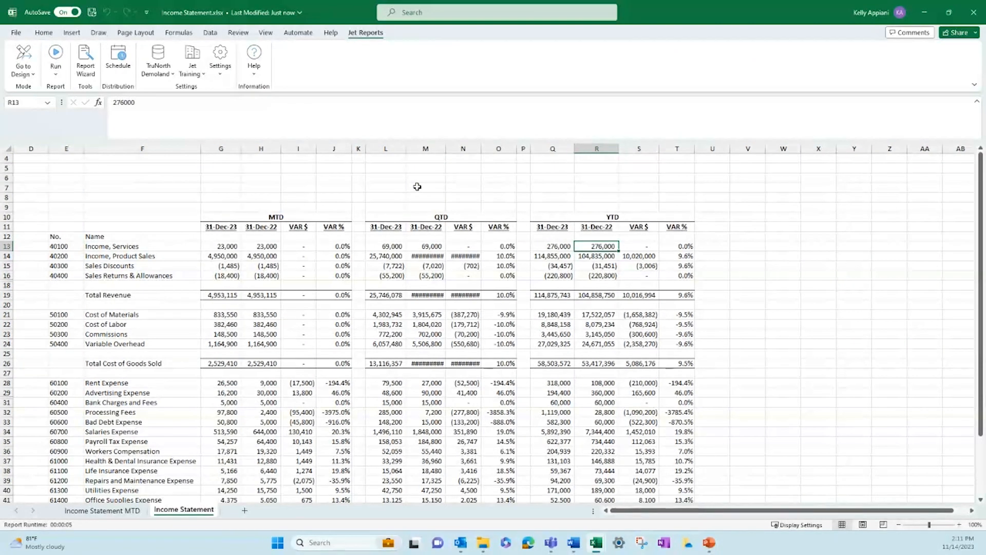
Auto-fit the QTD 31-Dec-22 and VAR $ columns to their contents, and review the whole comparative income statement.
double_click(445, 149)
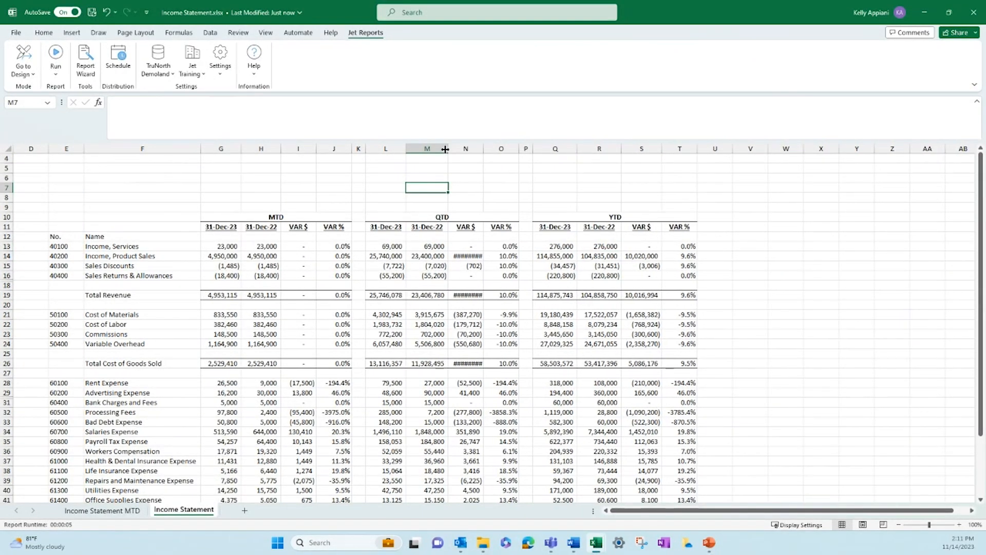
double_click(482, 149)
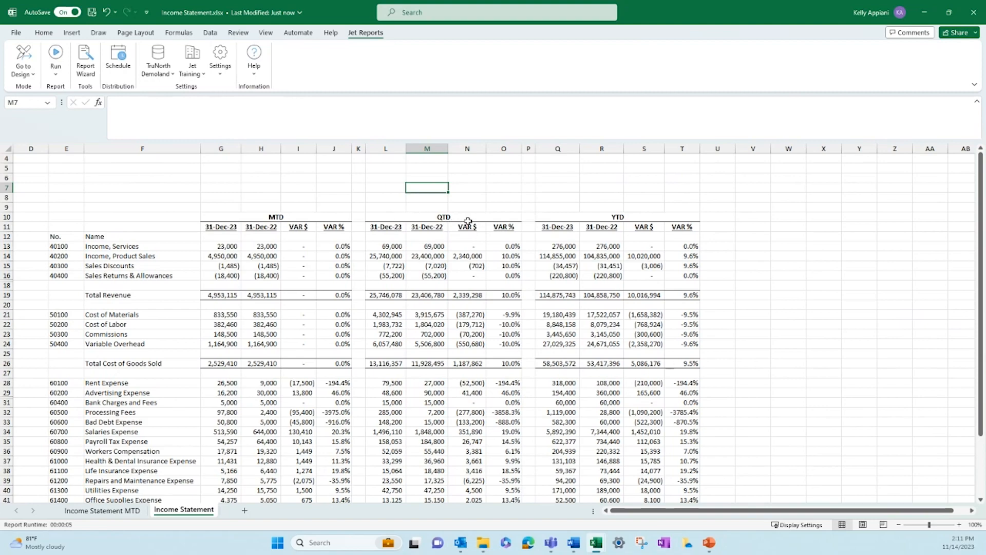
scroll(462, 224, down, 8)
scroll(465, 227, up, 8)
click(427, 220)
Return to design mode and trace the MTD begin and end date formulas on the Income Statement sheet to the Month End Date in Options.
click(21, 75)
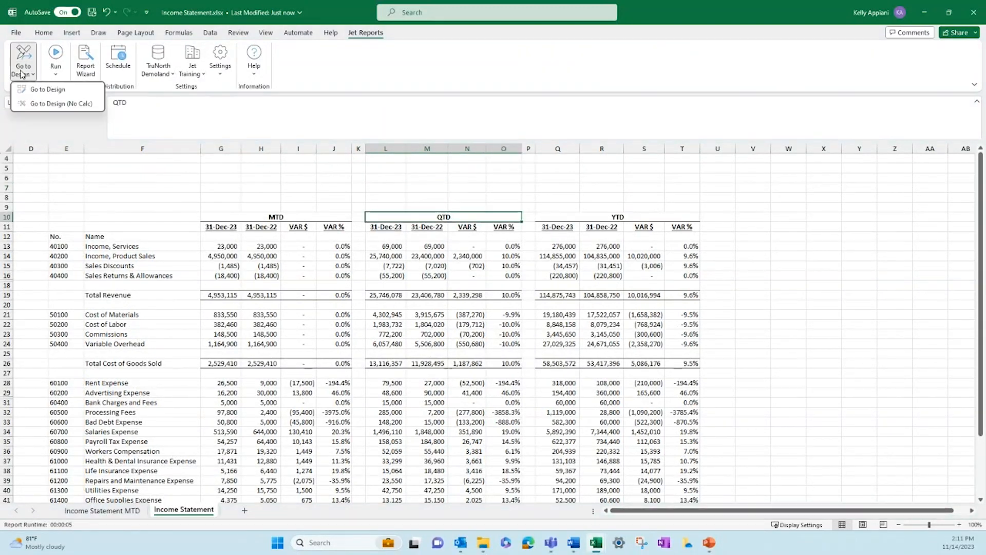
click(38, 89)
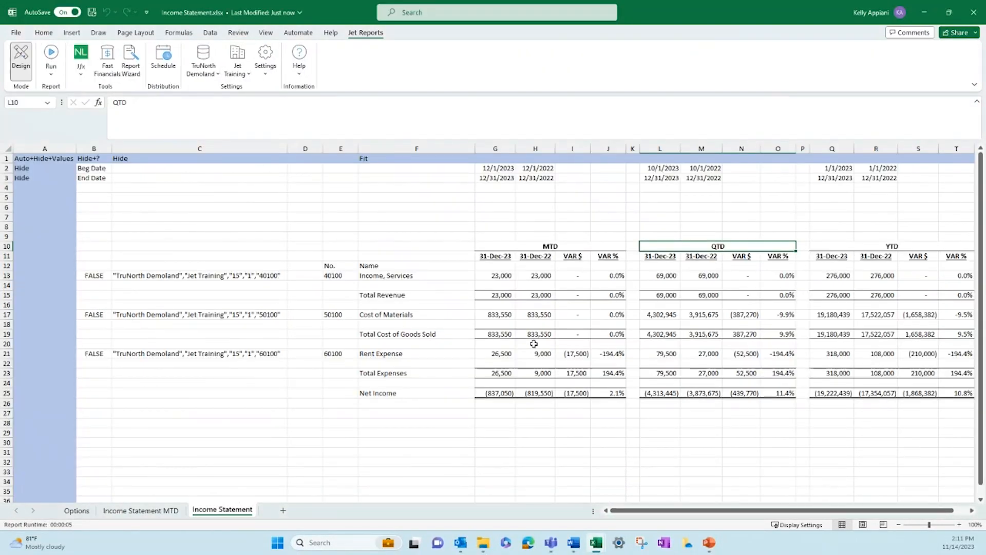
click(494, 170)
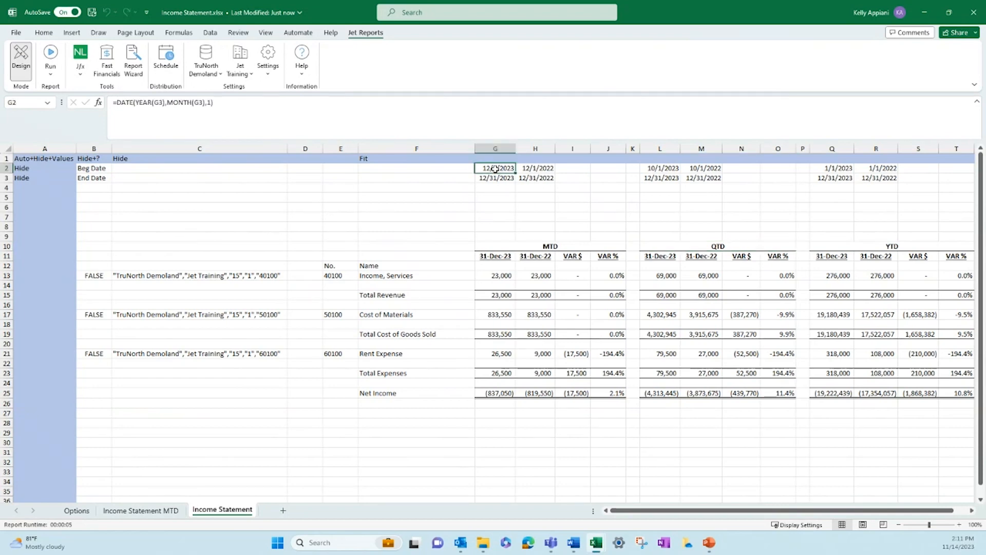
click(499, 178)
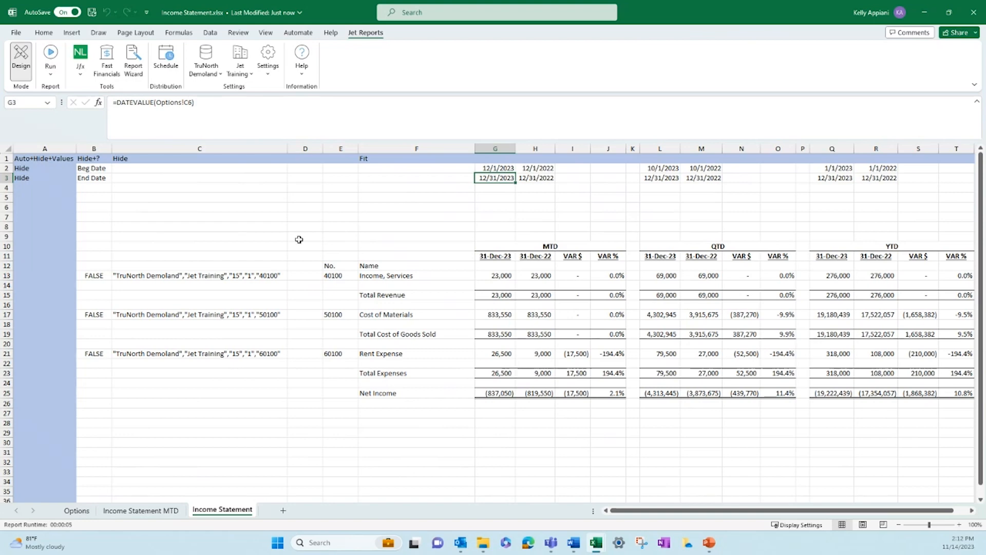
click(77, 510)
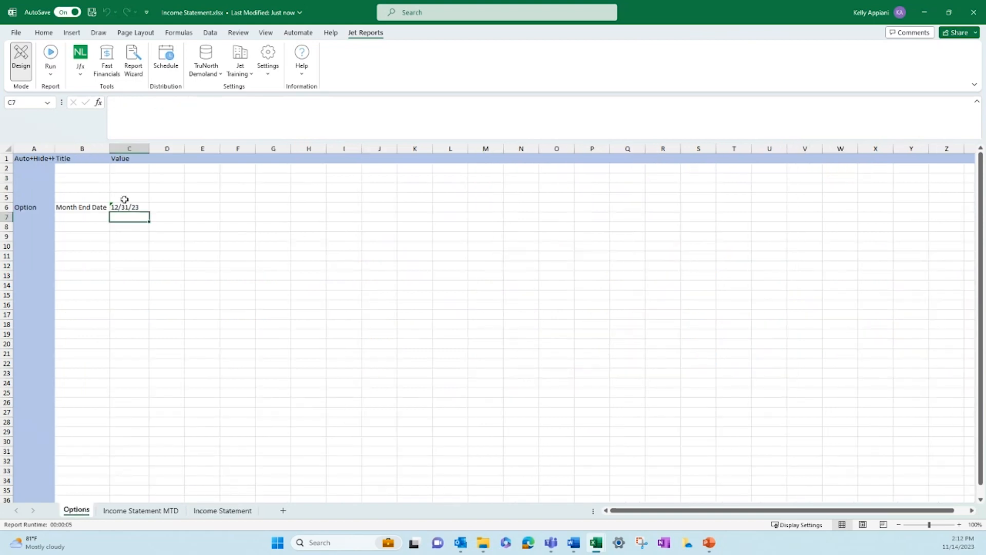
click(140, 208)
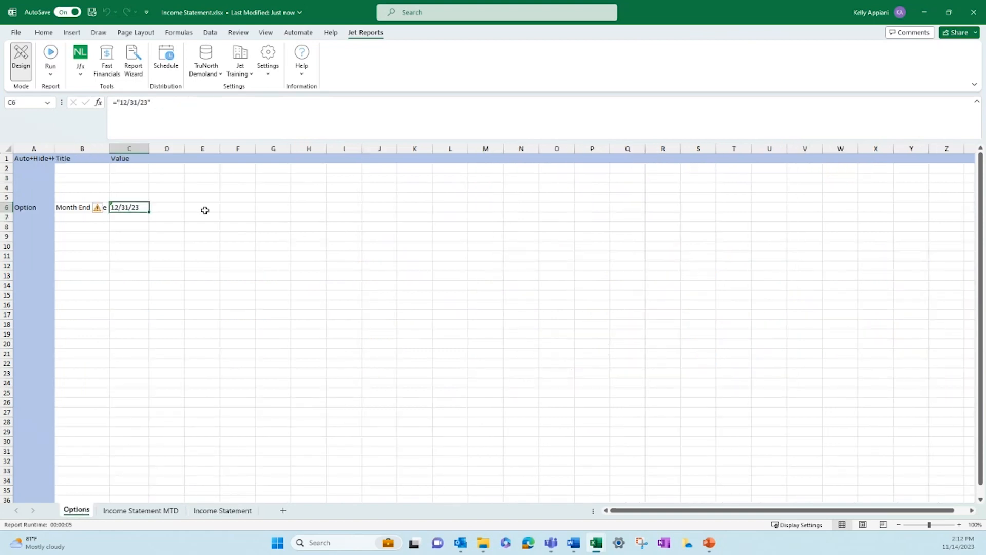
click(236, 512)
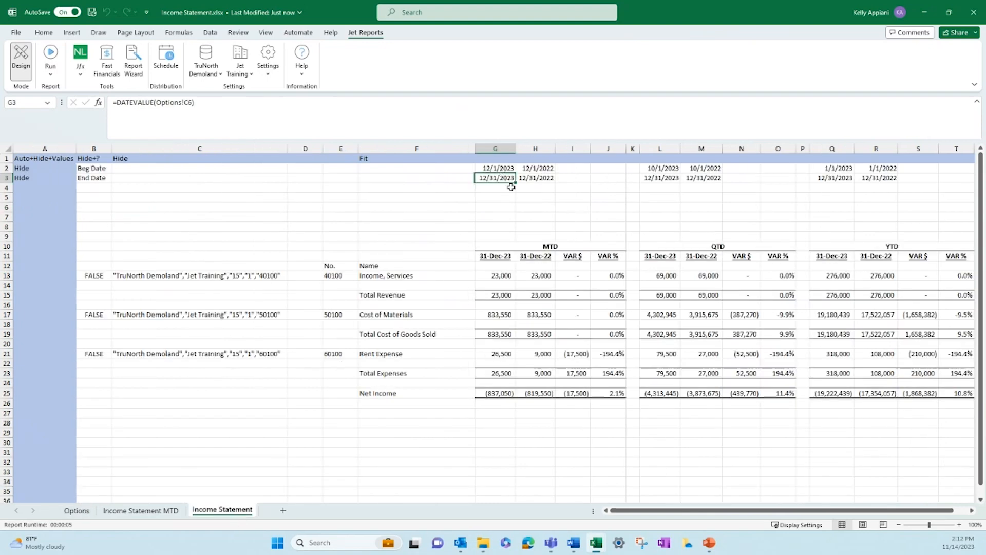
Examine the prior-year MTD begin date formula and the current-year QTD begin date formula on the Income Statement sheet.
click(533, 168)
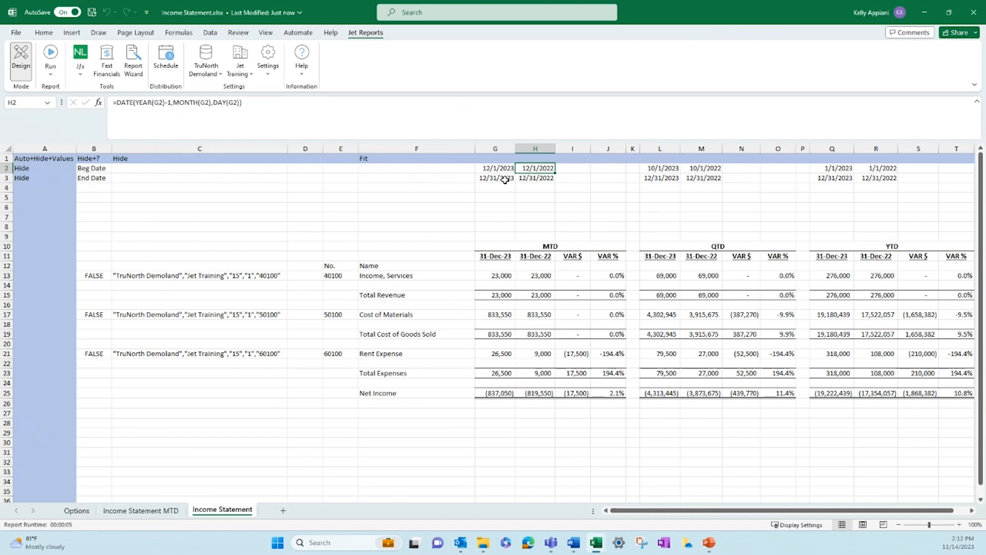
click(657, 169)
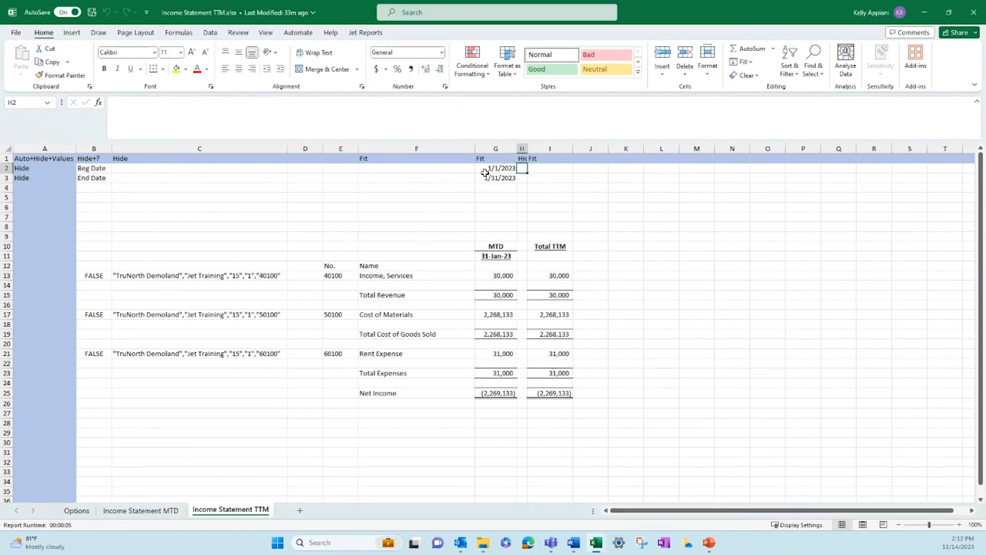
In the Income Statement TTM workbook, compare the MTD and TTM sheets and examine the TTM begin date, end date and income account row formulas.
click(165, 510)
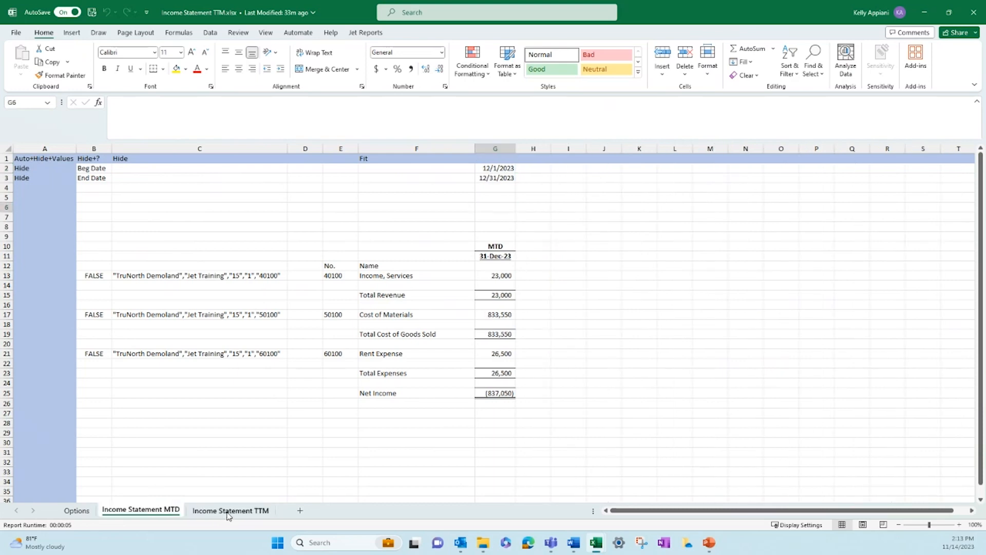
click(230, 511)
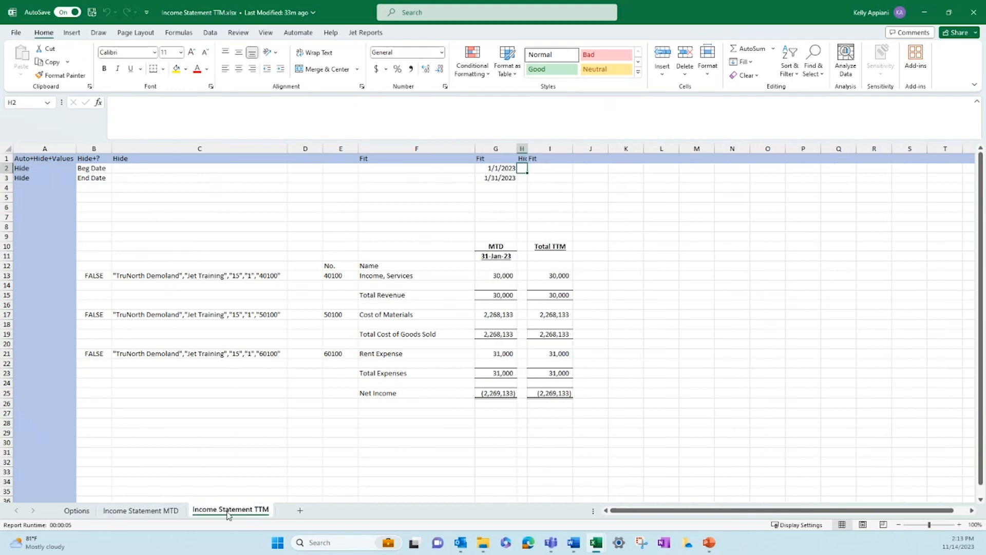
click(493, 178)
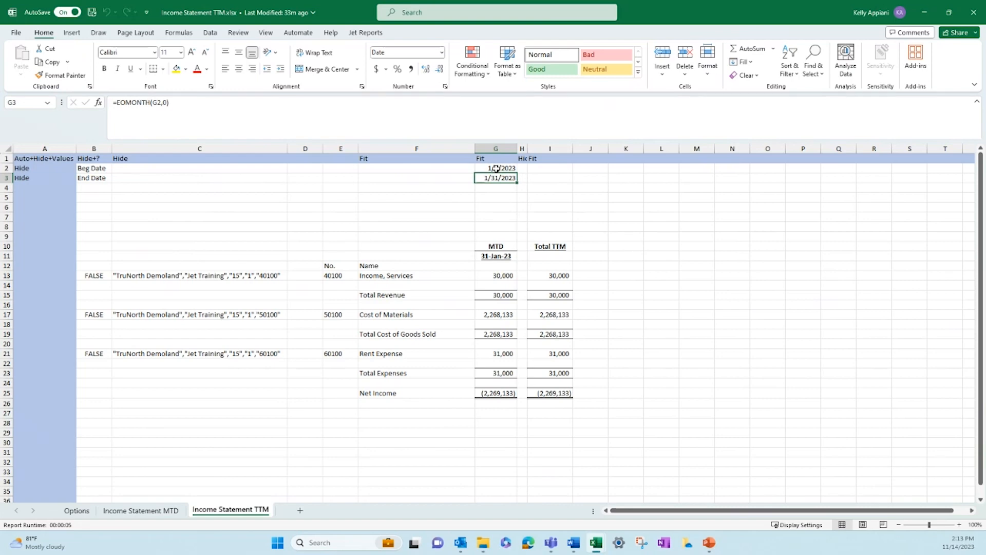
click(497, 168)
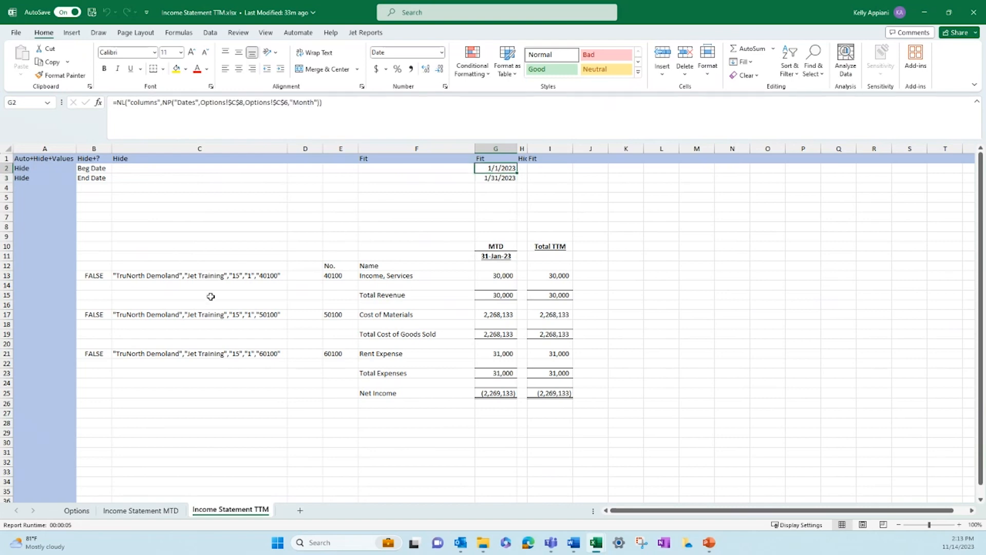
click(236, 275)
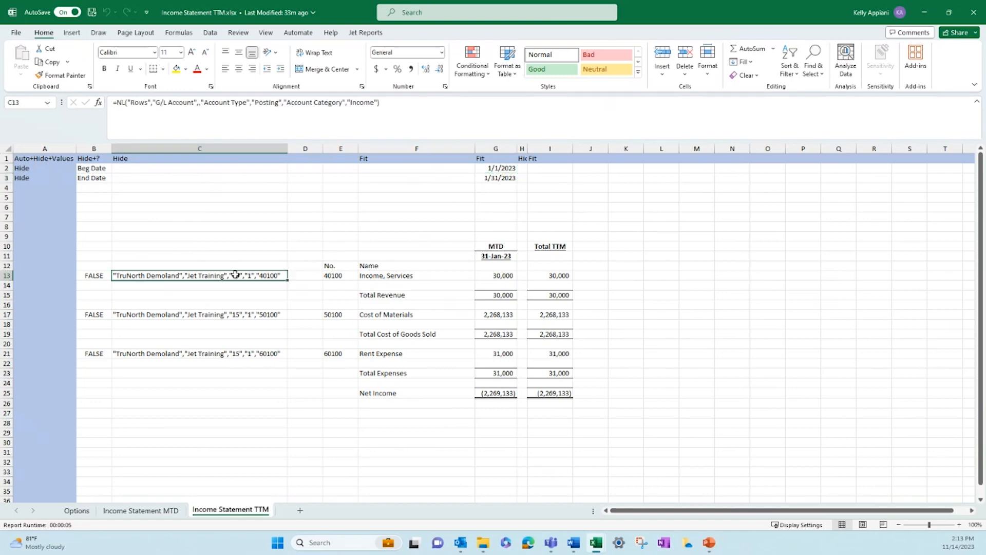
click(499, 167)
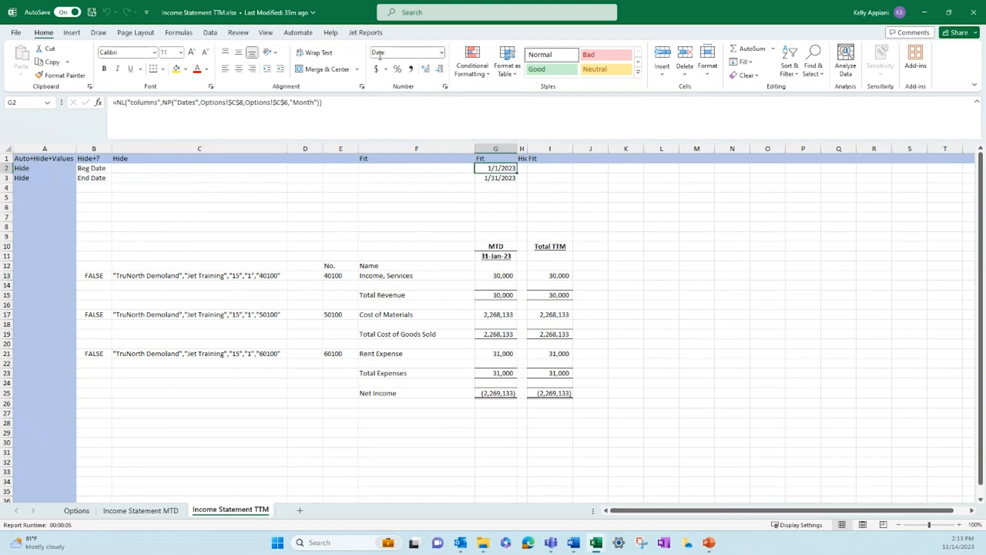
Run the Income Statement TTM report with the Month End Date set to 6/30/23.
click(365, 32)
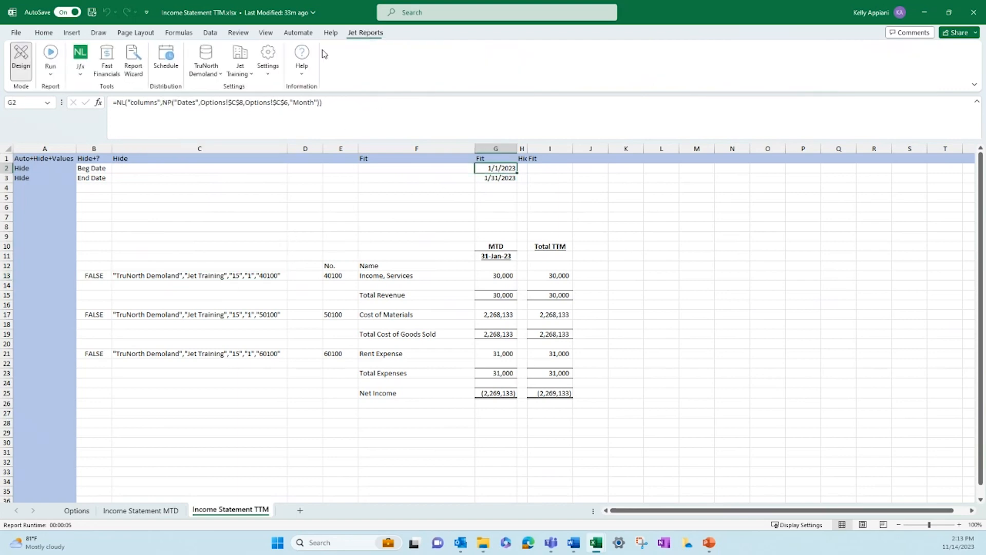
click(51, 73)
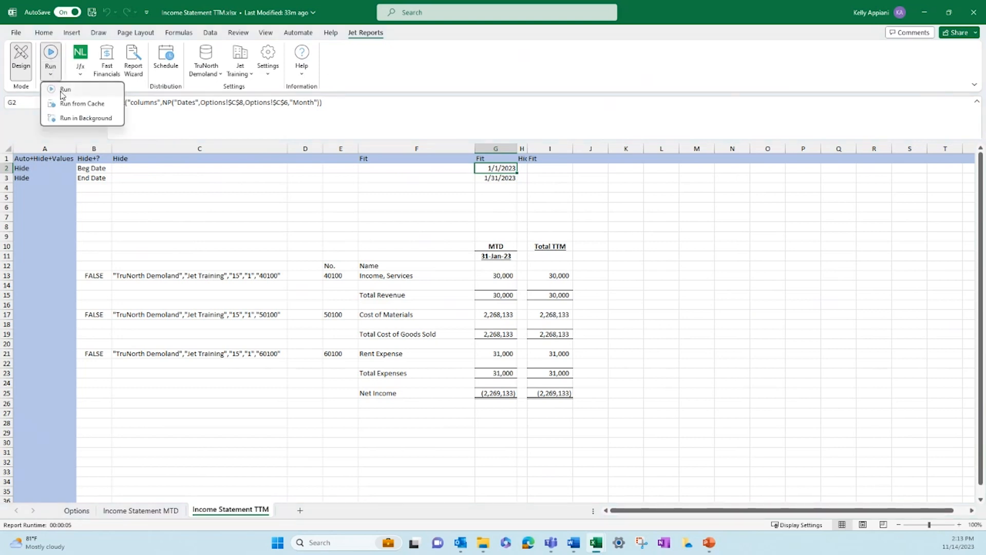
click(62, 90)
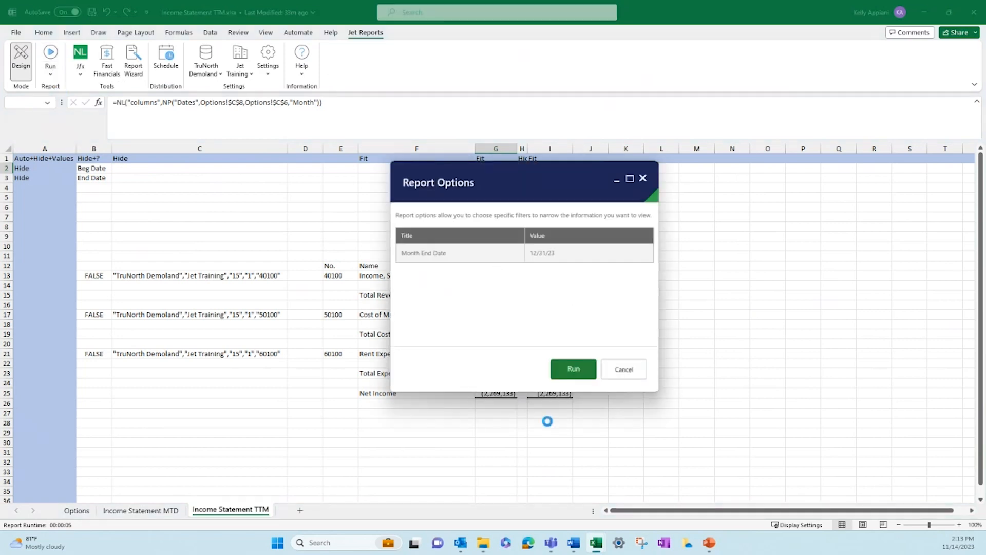
click(569, 255)
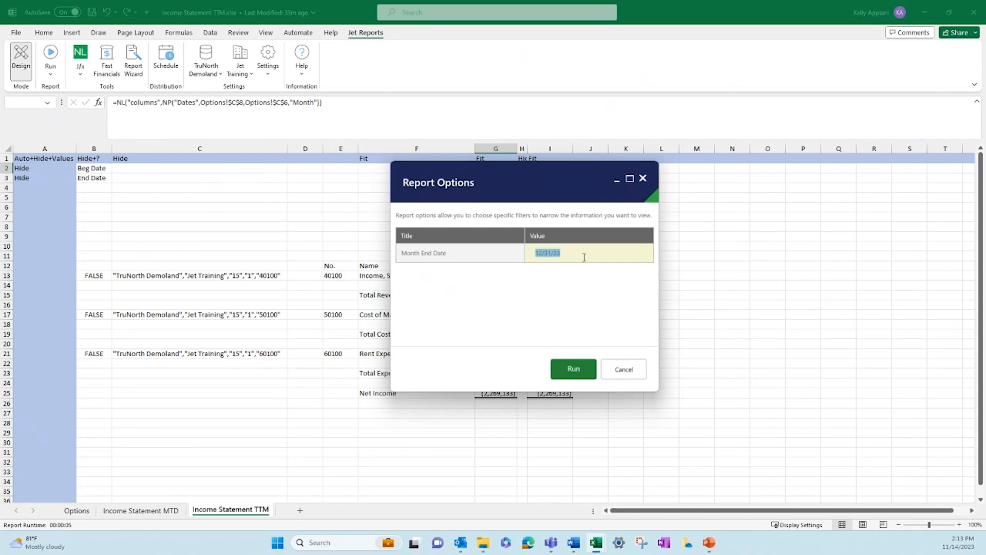
text(6)
key(Return)
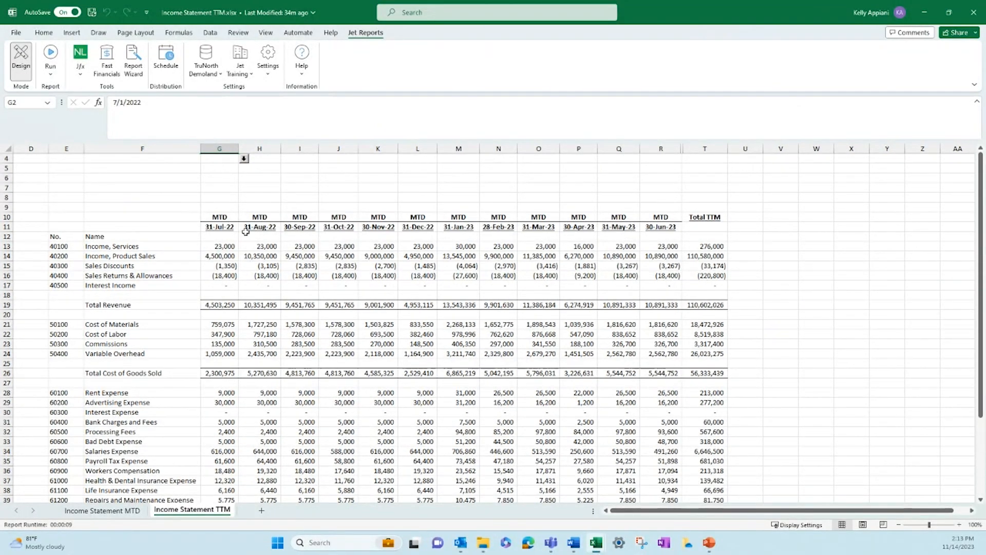
Review the trailing-twelve-month income statement from the monthly column headings down to Net Income.
scroll(446, 294, down, 4)
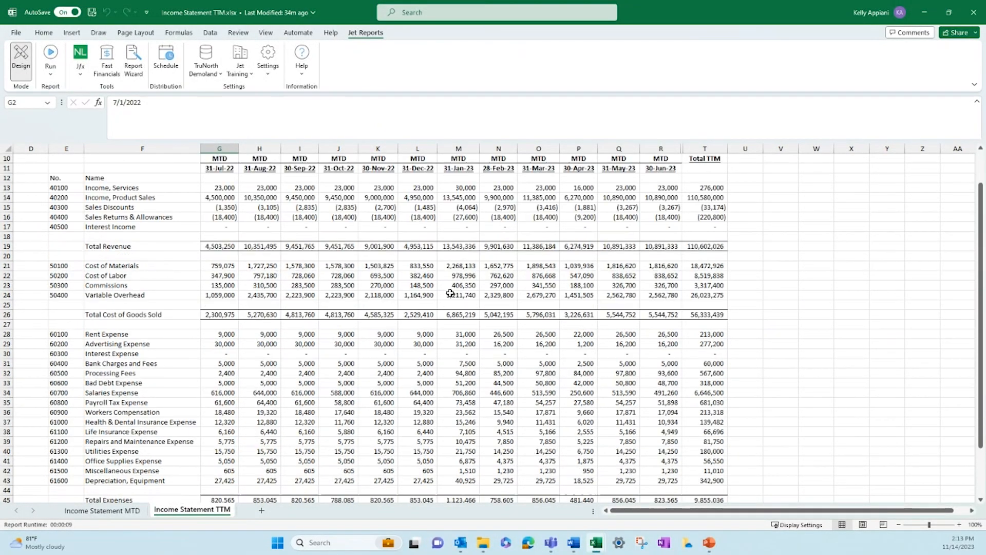
scroll(449, 295, up, 4)
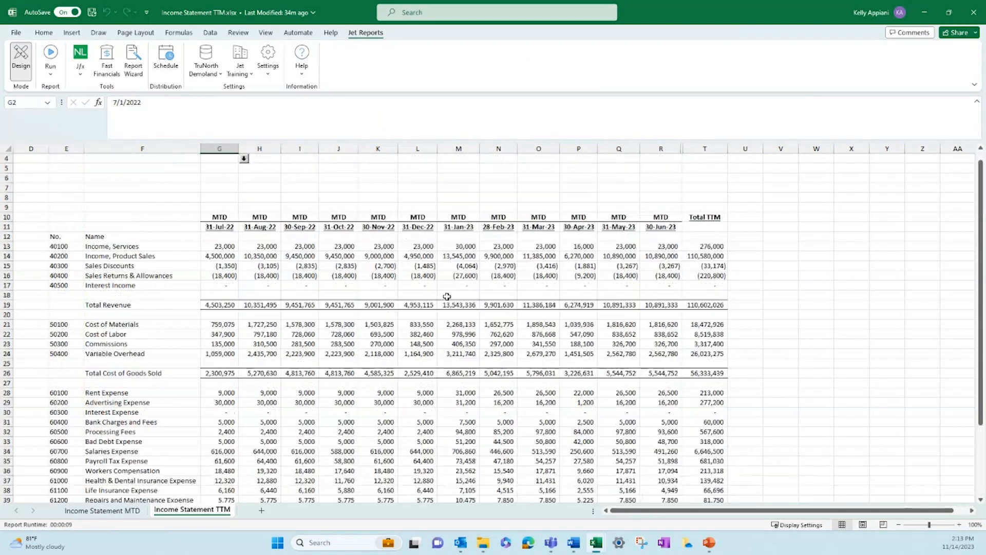
scroll(446, 296, down, 4)
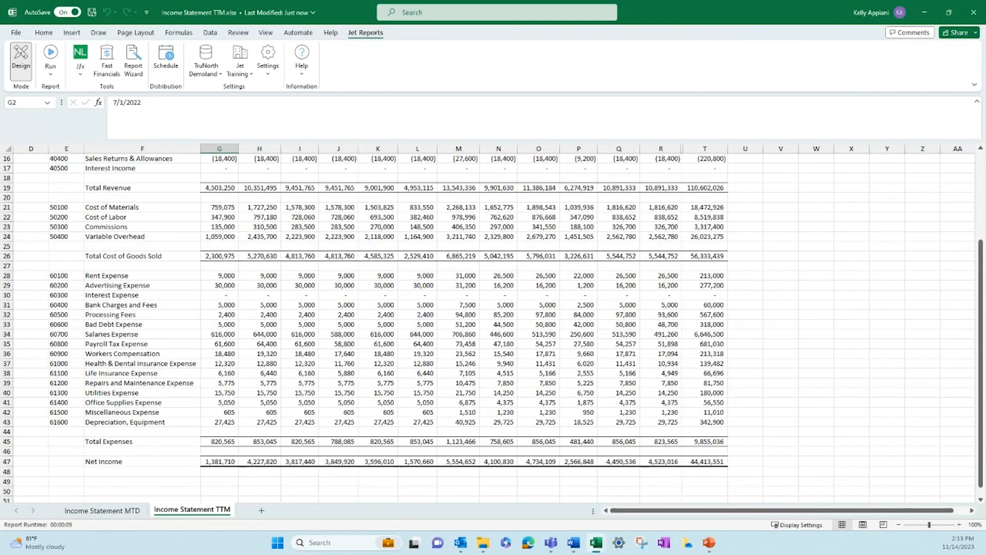
click(28, 71)
click(19, 69)
click(210, 220)
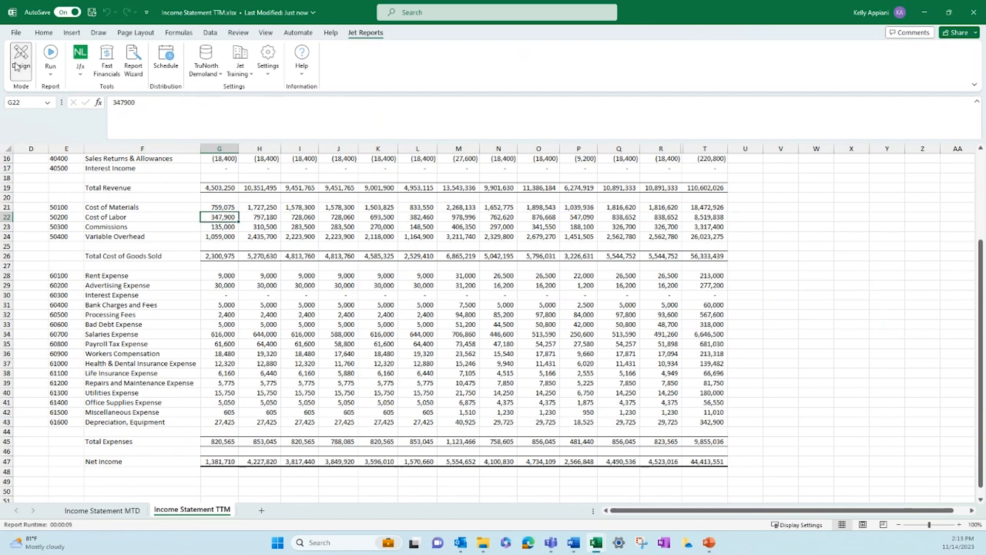
click(50, 74)
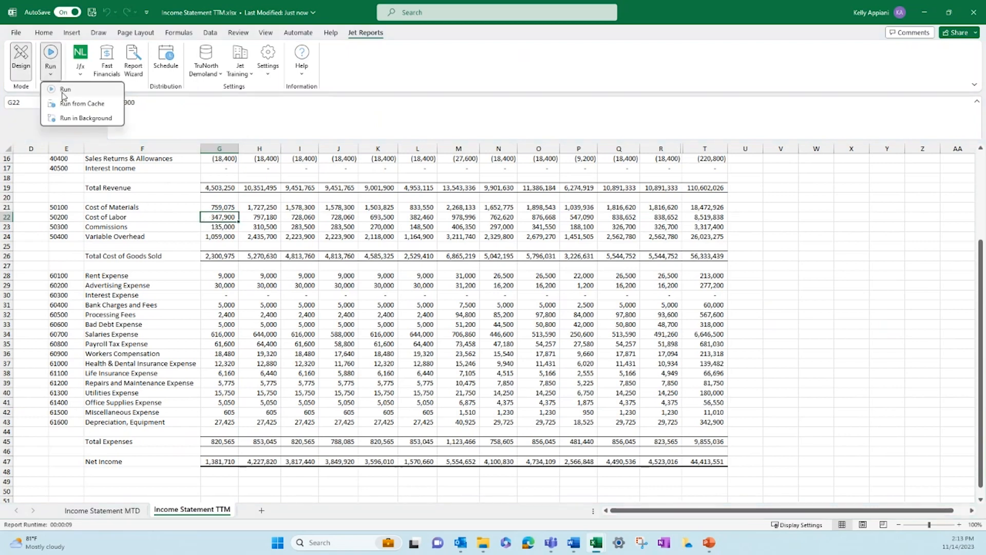
click(62, 91)
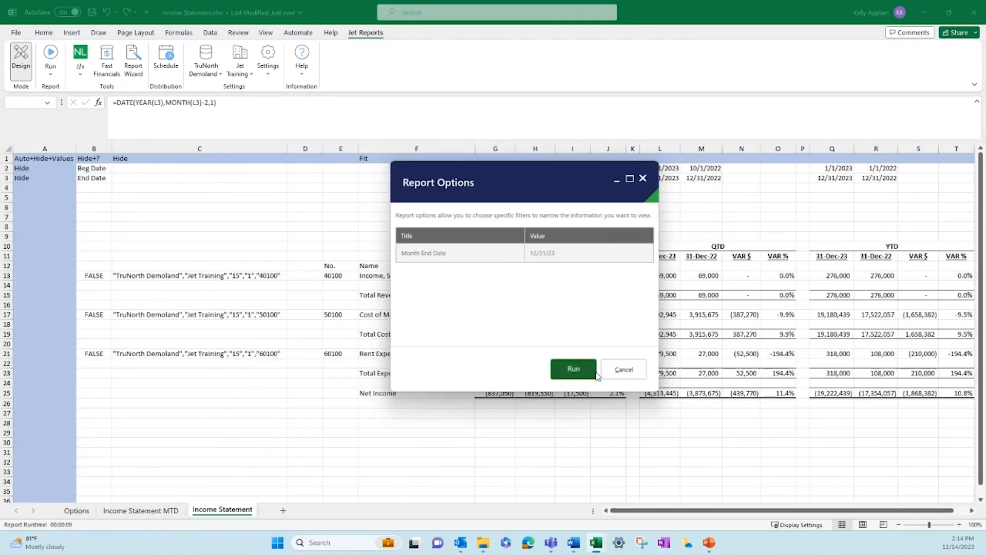
click(595, 374)
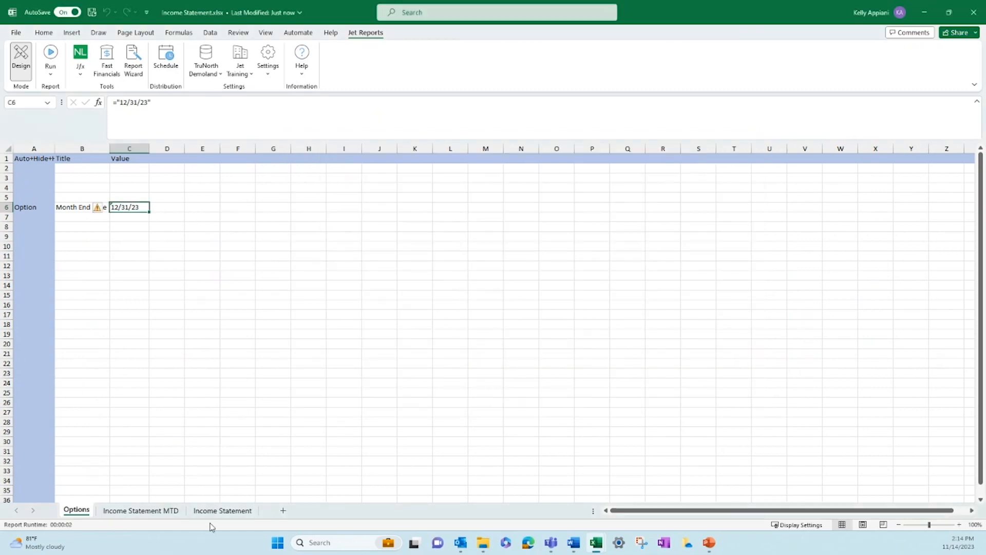
Close the comparative Income Statement workbook and return the Income Statement TTM report to design mode.
click(225, 510)
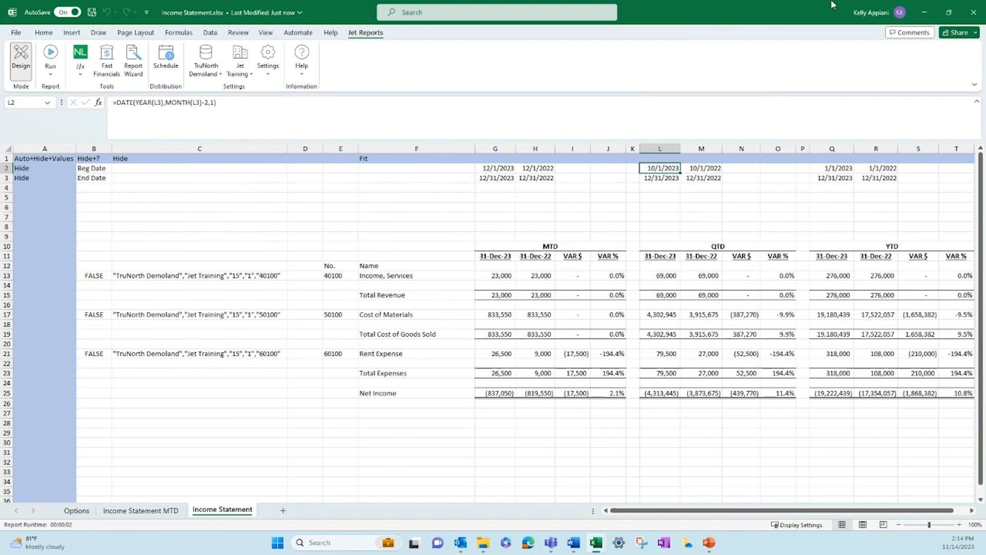
click(973, 11)
drag(257, 207, 267, 217)
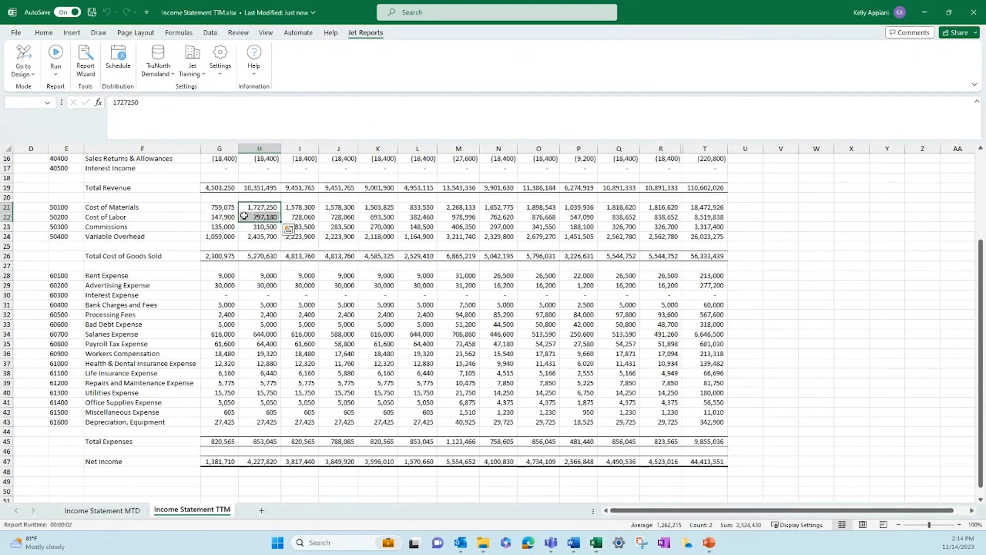
click(34, 75)
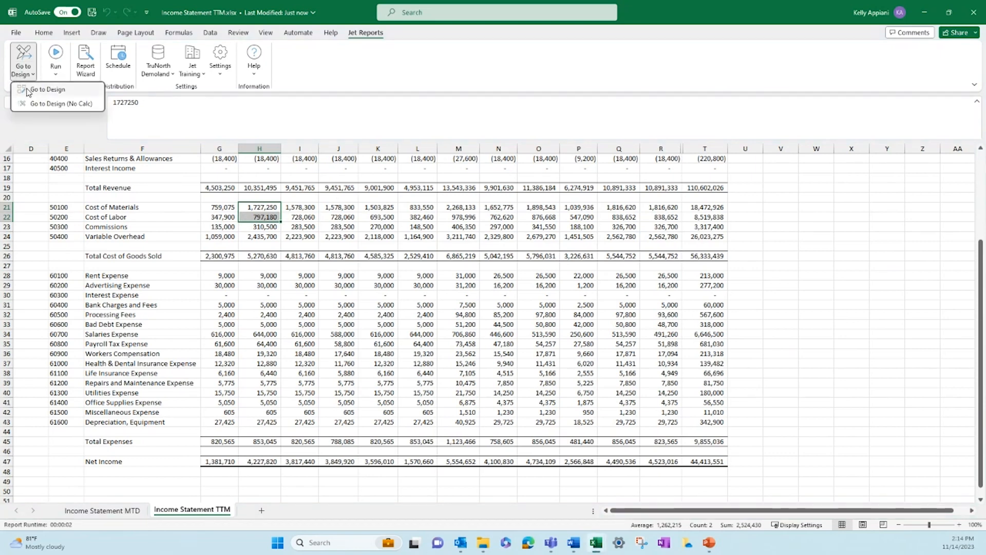
click(31, 88)
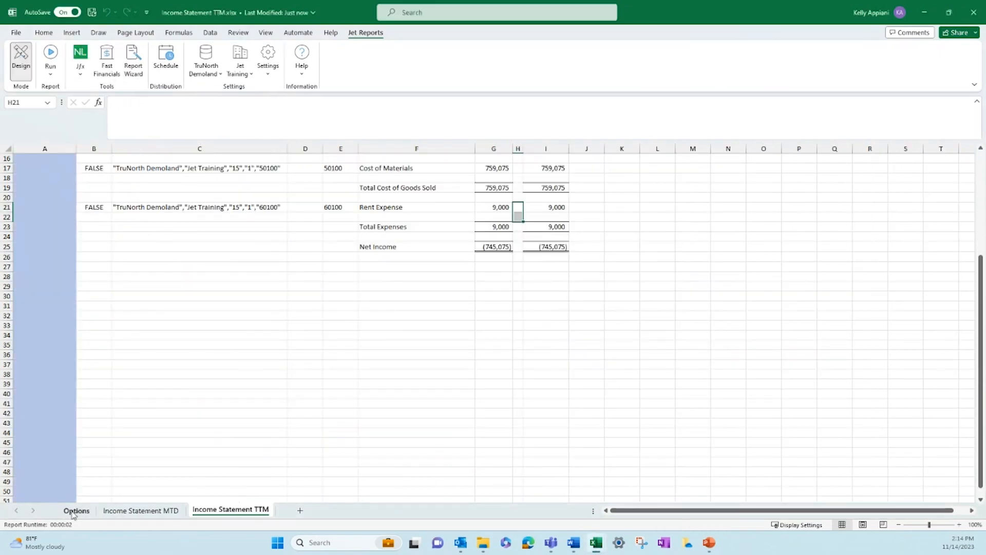
Examine the Month End Date, Beg End Month, Beg Date and Date Range formulas on the Options sheet.
click(73, 512)
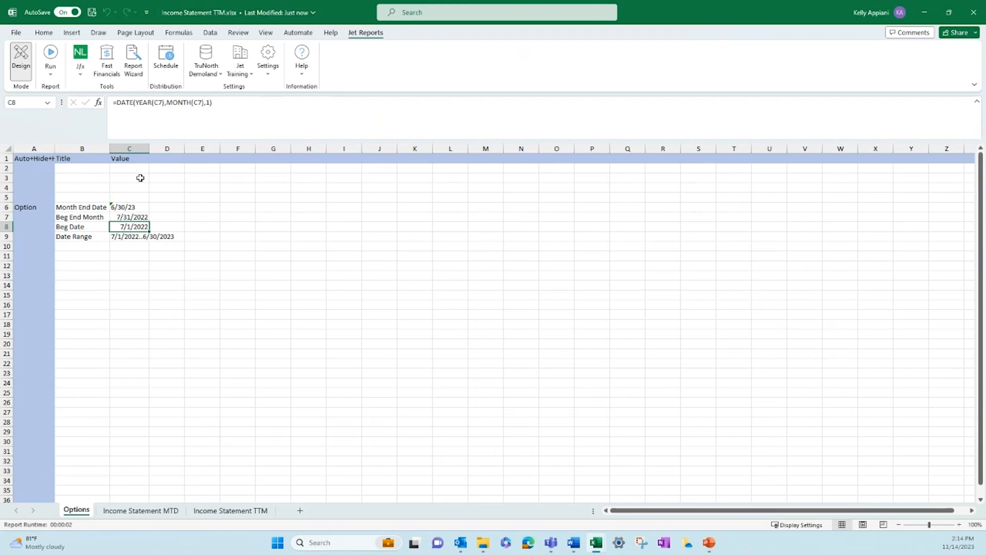
click(144, 208)
click(145, 217)
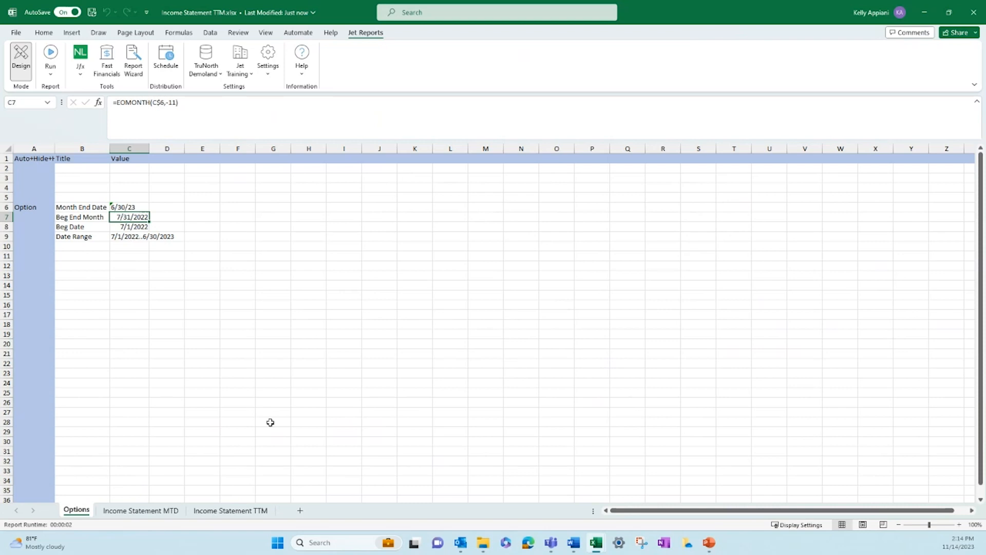
click(132, 227)
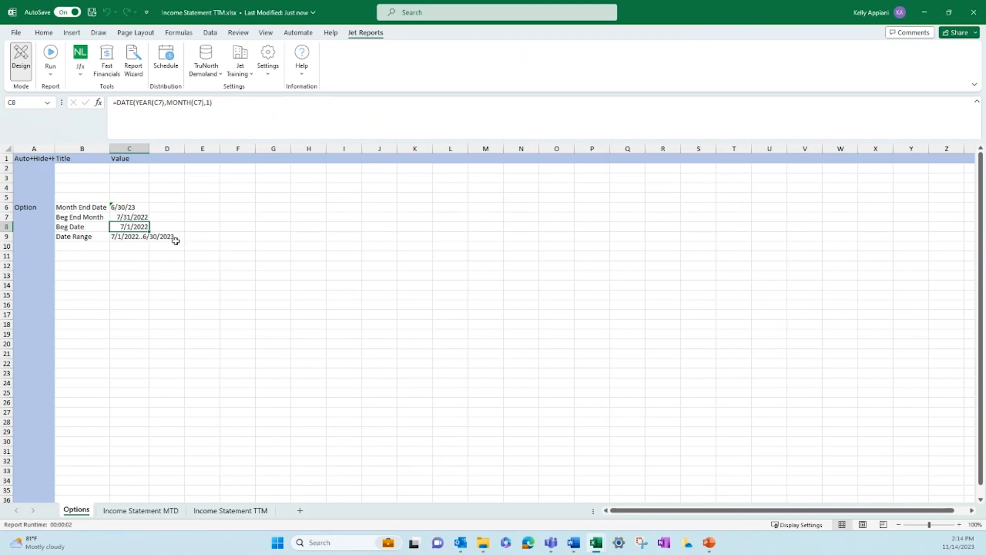
click(134, 237)
Examine the column-replicating begin date formula in G2 of the Income Statement TTM sheet and look over the available Jet functions.
click(230, 510)
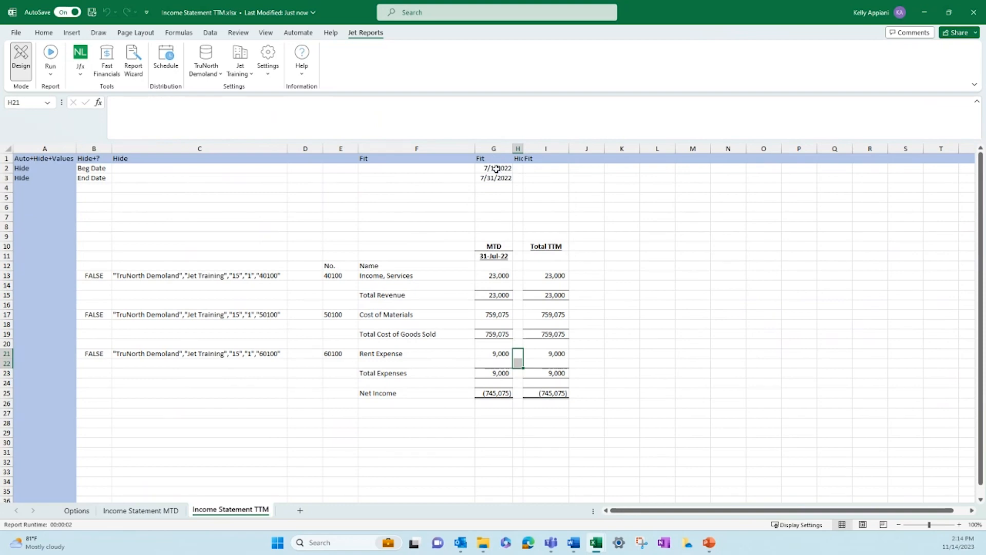
click(496, 168)
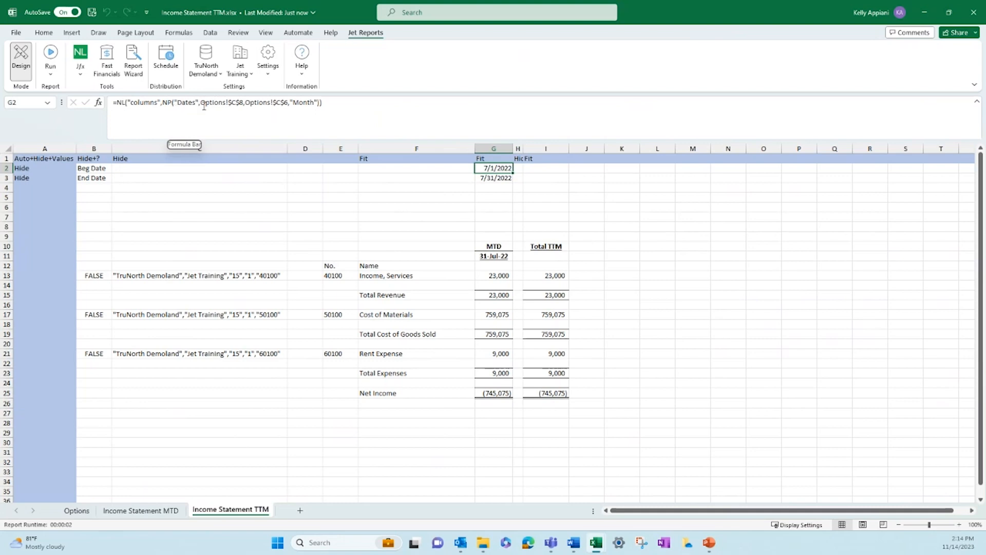
click(81, 73)
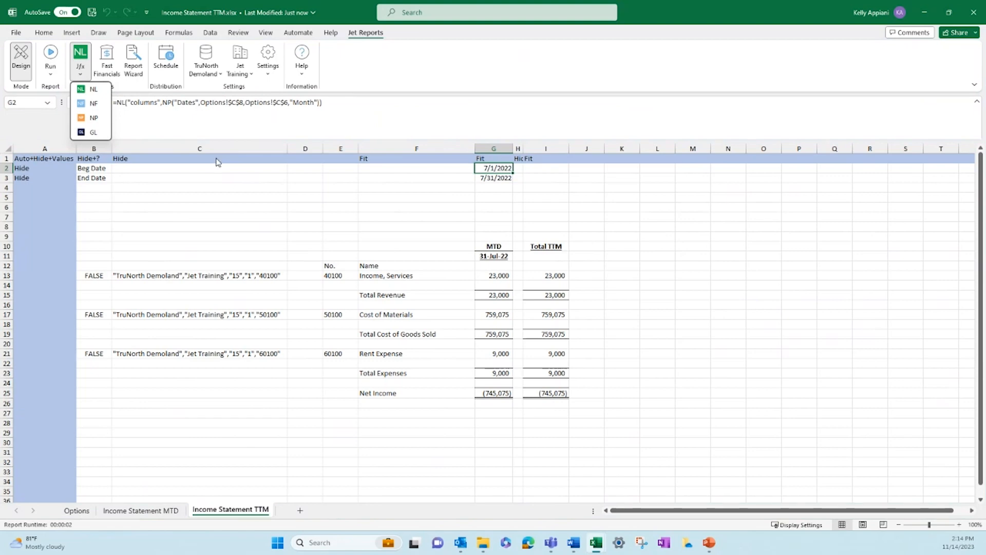
click(452, 201)
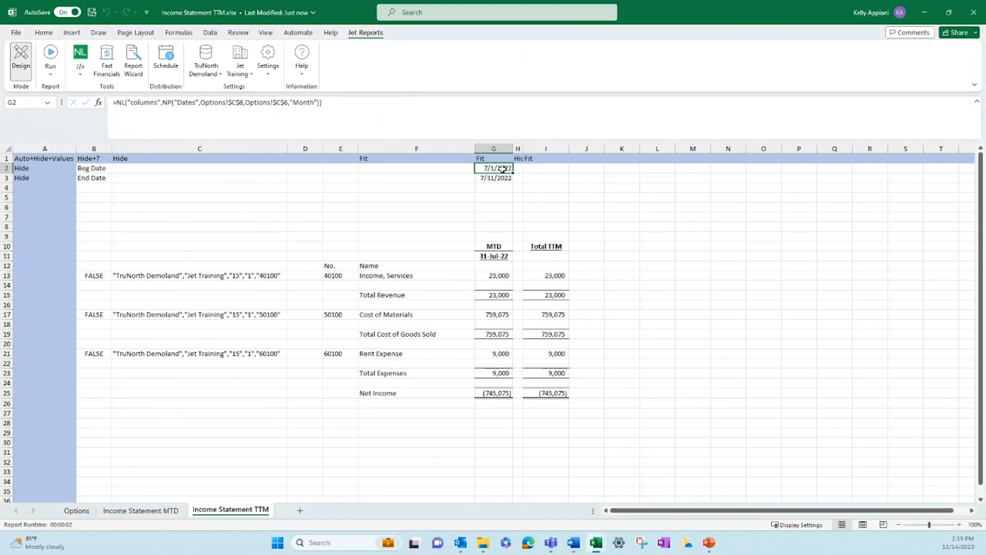
Copy the MTD begin date formula from G2 into the empty cell M2 on the Income Statement TTM sheet.
right_click(504, 173)
click(530, 208)
click(699, 173)
right_click(698, 171)
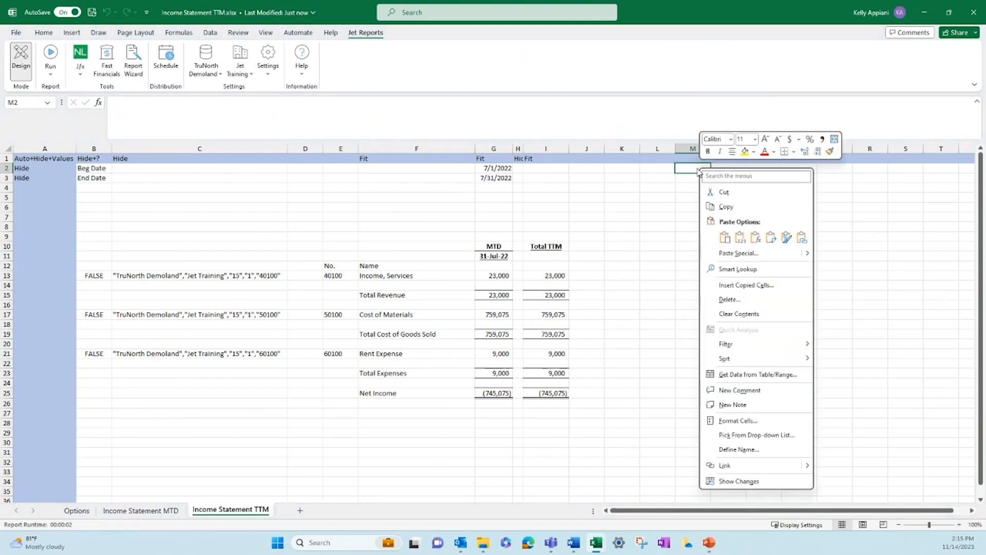
click(725, 237)
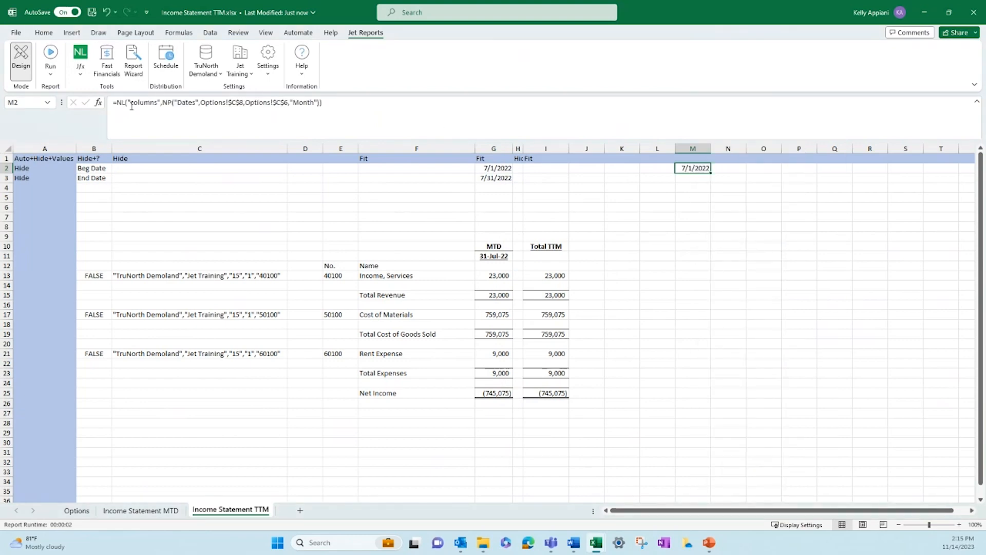
Strip the outer NL "columns" function from the formula in M2, leaving =NP("Dates",Options!$C$8,Options!$C$6,"Month").
click(162, 101)
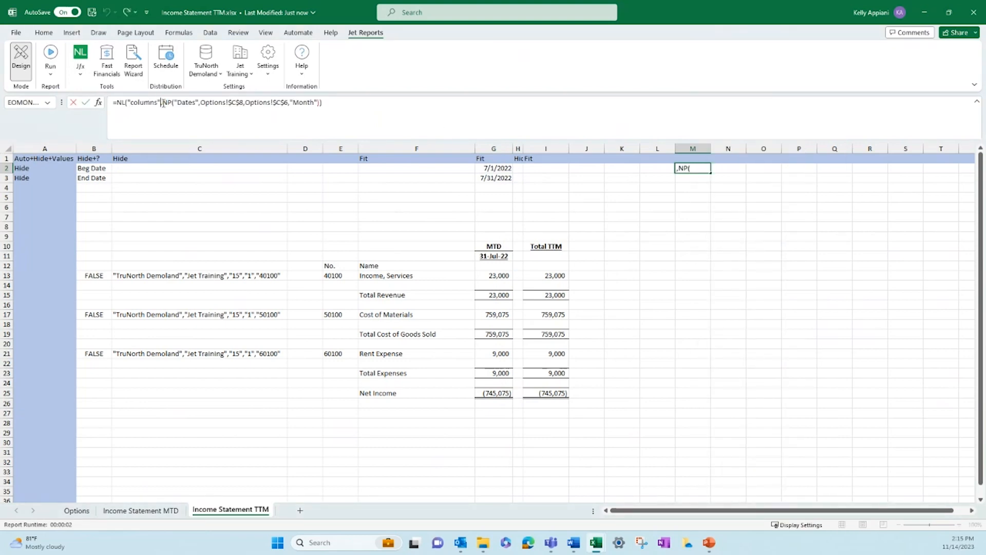
key(BackSpace)
key(BackSpace)
key(BackSpace)
key(BackSpace)
key(BackSpace)
key(BackSpace)
key(BackSpace)
key(BackSpace)
key(BackSpace)
key(BackSpace)
key(BackSpace)
key(BackSpace)
key(BackSpace)
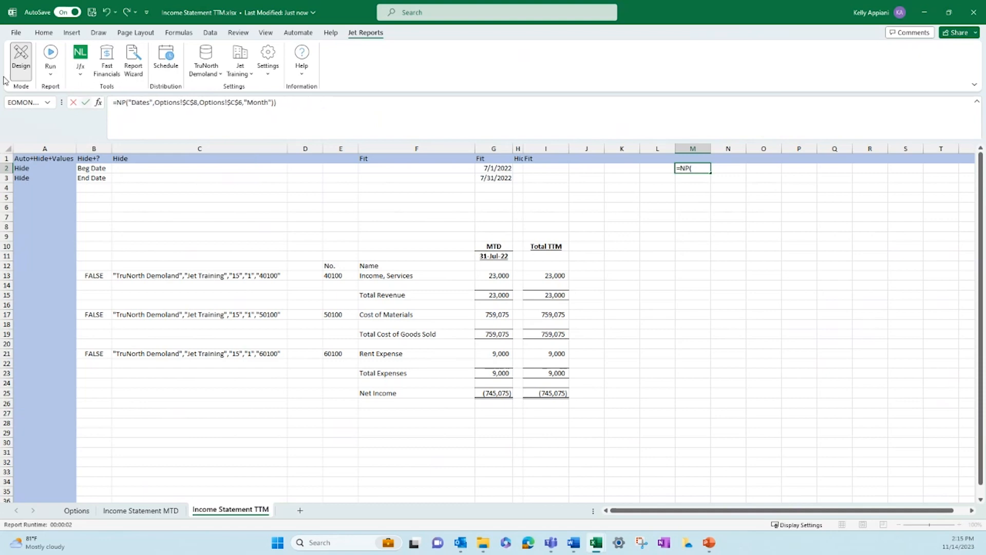
click(288, 107)
key(ctrl+Return)
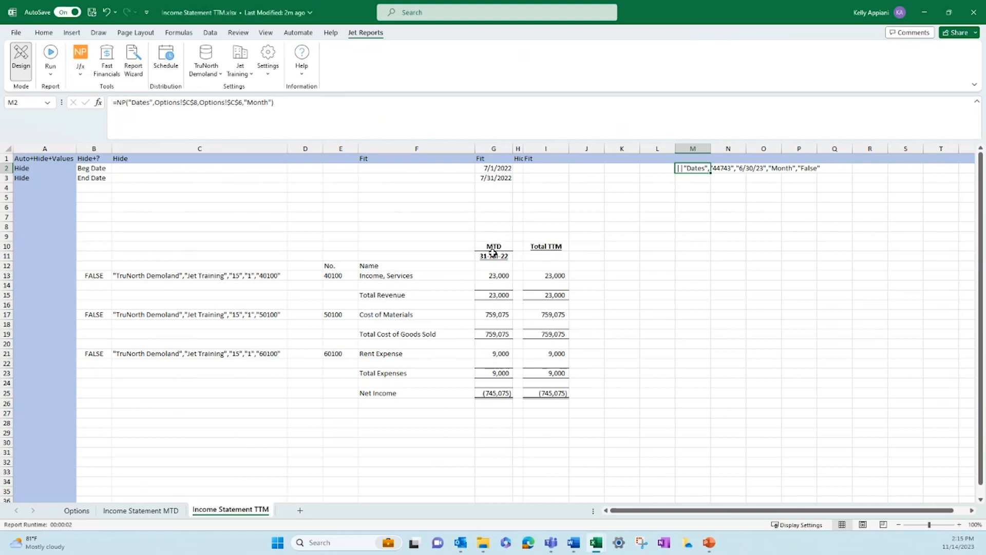
Examine the GL balance formula in G13, the account number formula in E13 and the row-replicating account formula in C13.
click(494, 278)
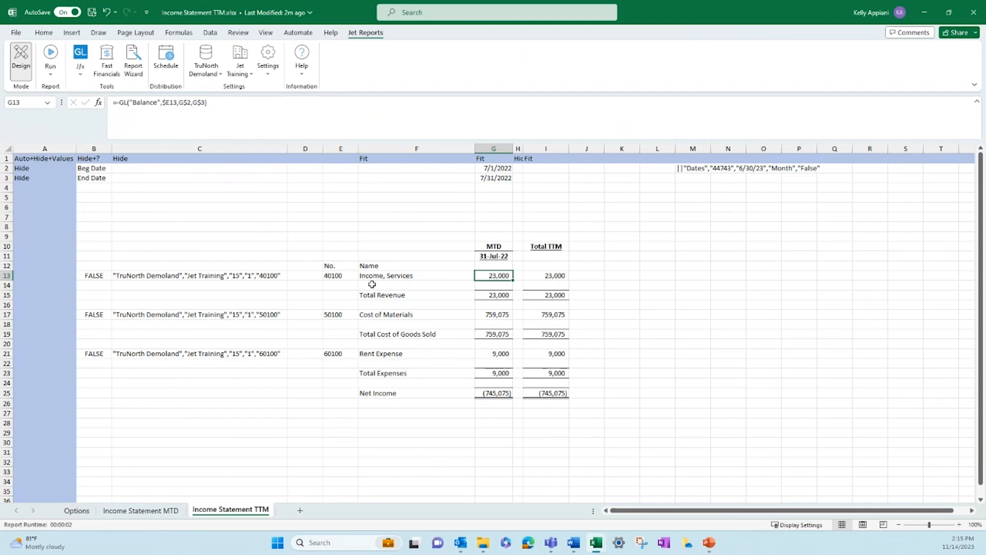
click(330, 277)
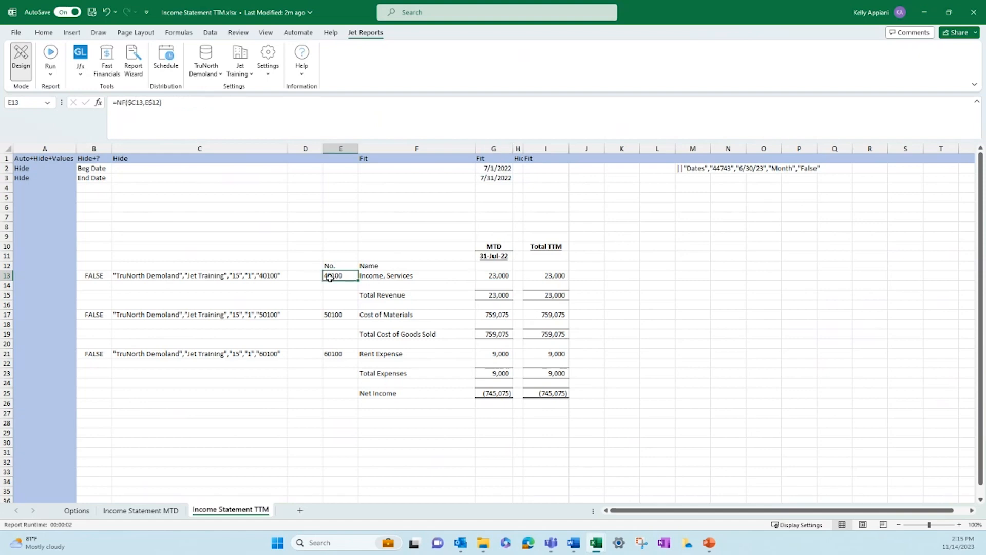
click(242, 280)
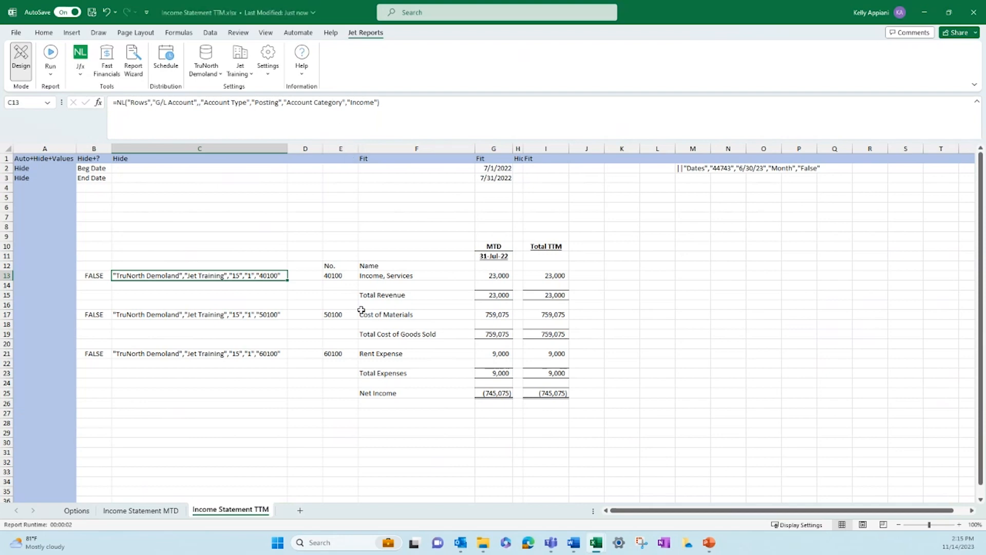
click(328, 276)
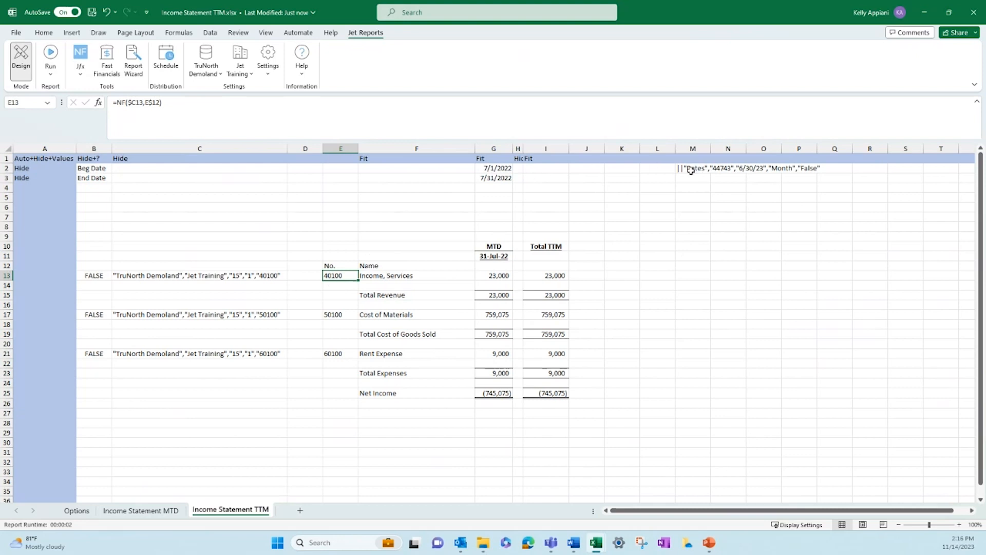
Run the TTM report for Month End Date 6/30/23, look over the individual account rows, and return the report to design mode.
click(50, 73)
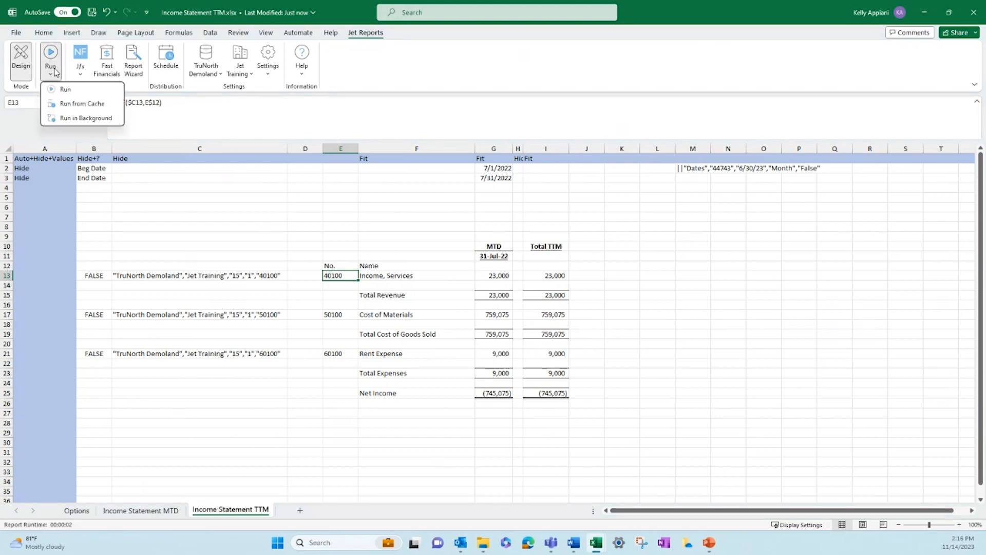
click(60, 87)
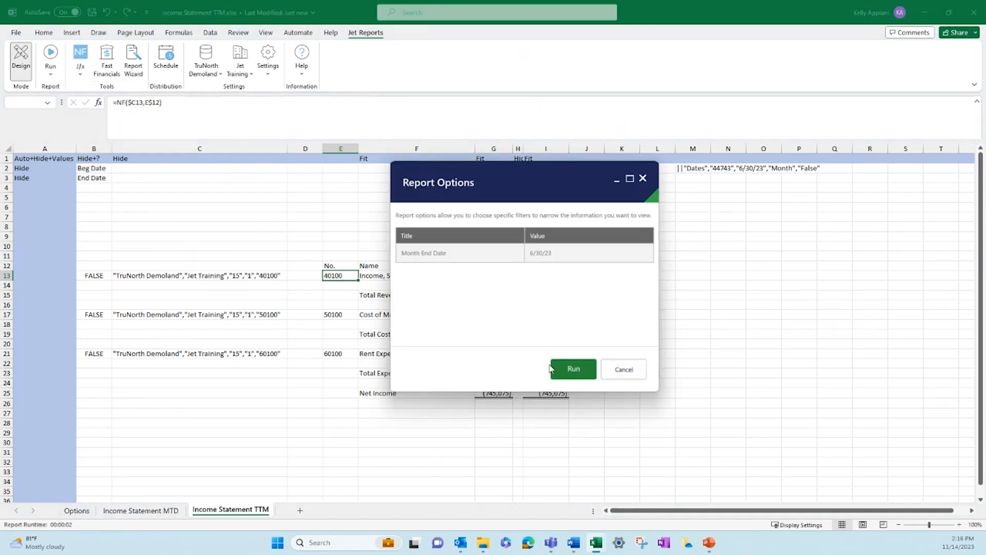
click(569, 368)
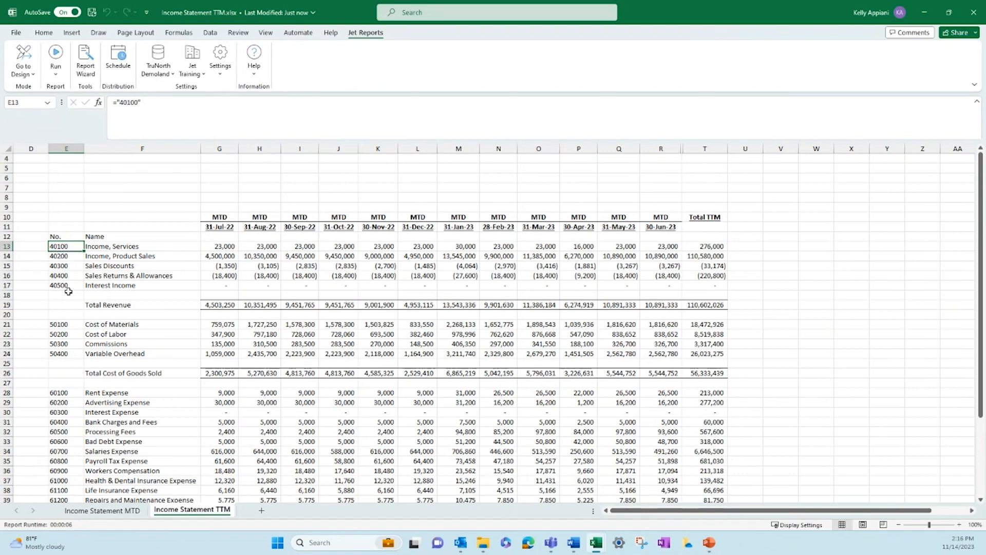
click(33, 76)
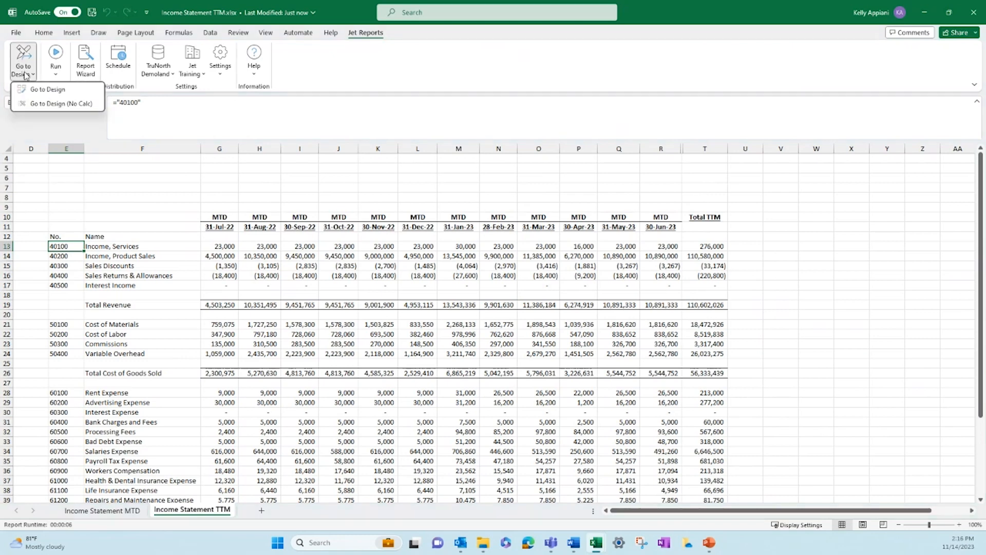
click(41, 99)
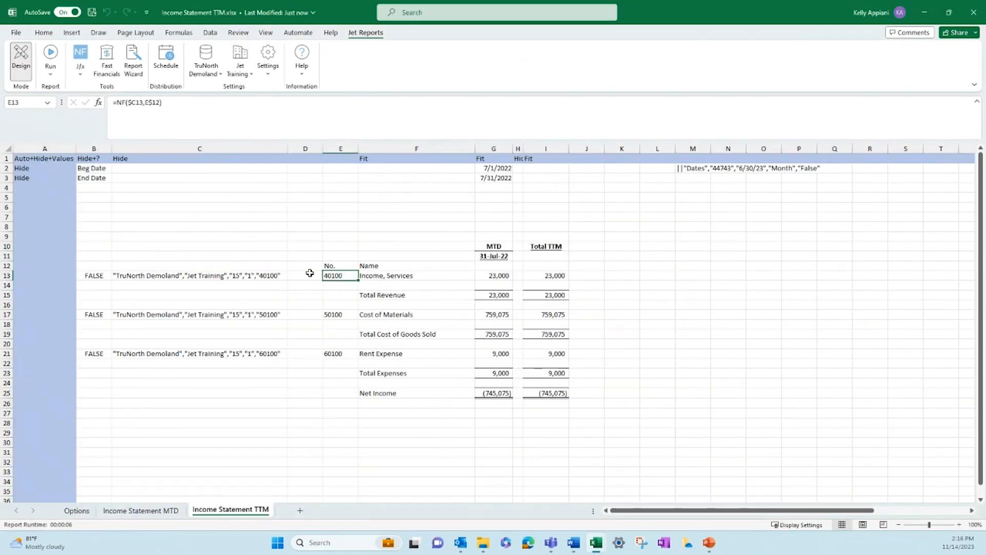
Replace the account number formulas in E13, E17 and E21 with the wildcard filters 4*, 5* and 6*.
text(4)
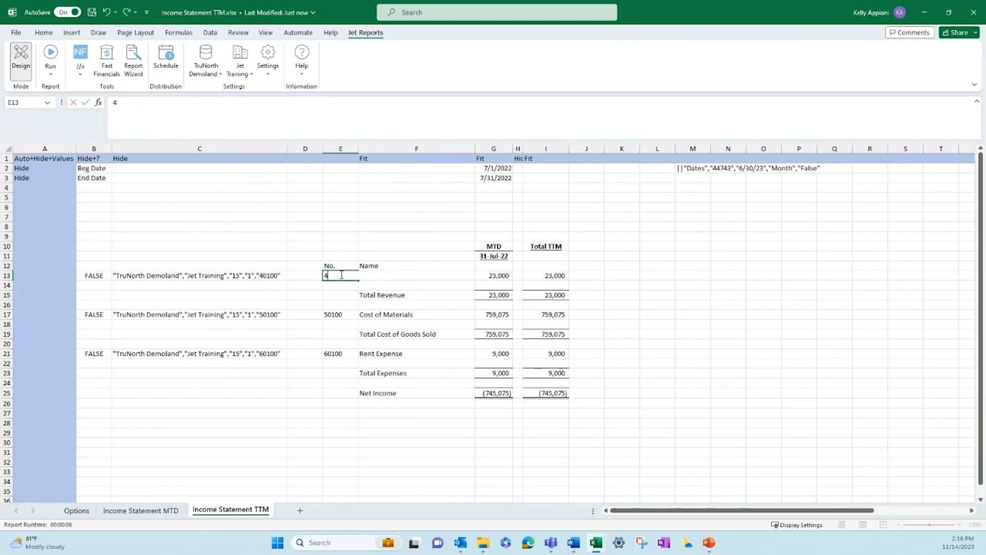
text(*)
key(Return)
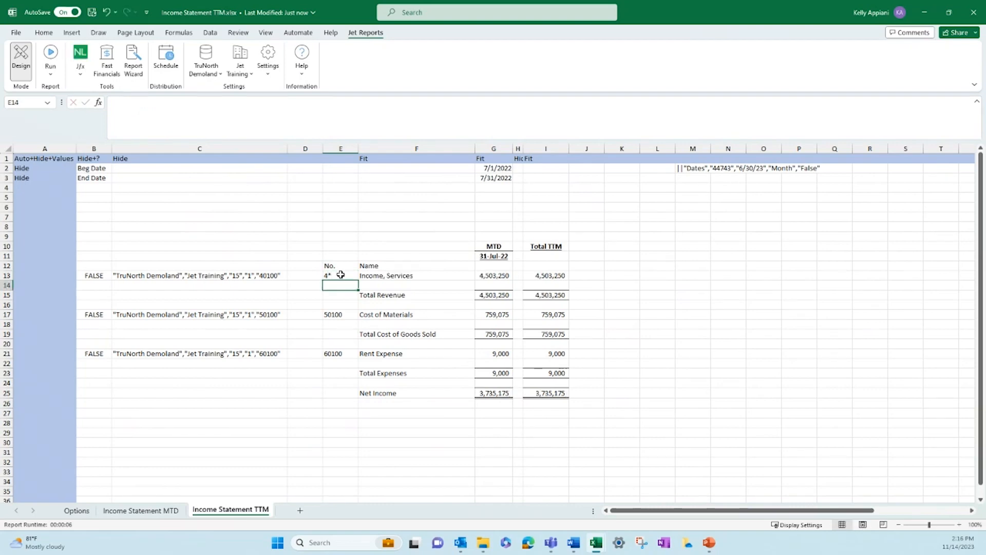
click(336, 313)
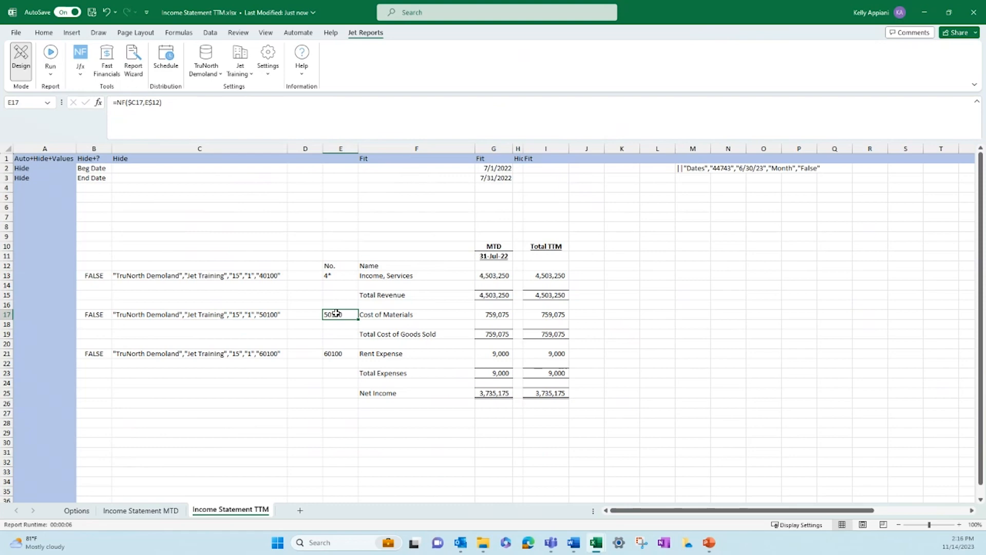
text(5)
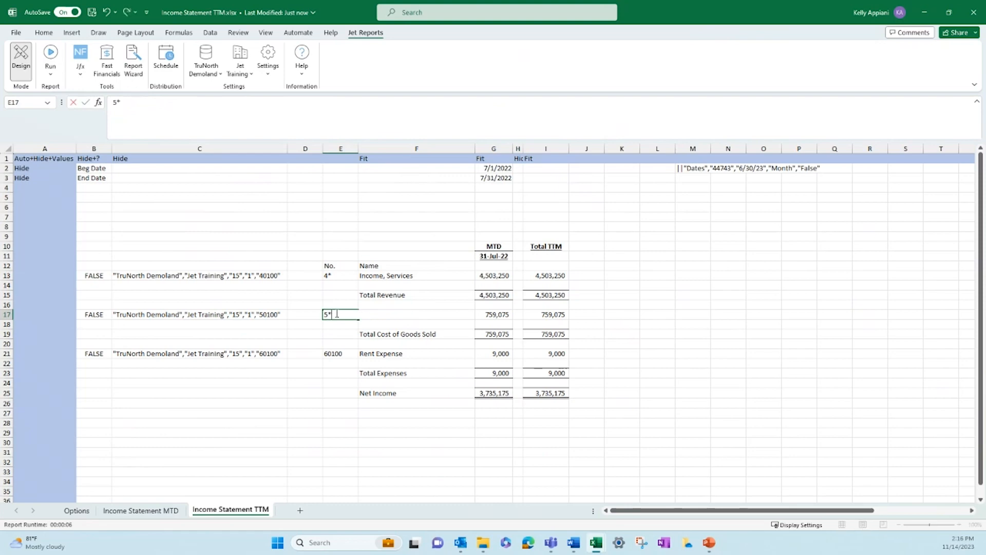
text(*)
key(Return)
key(Return)
key(Return)
key(Return)
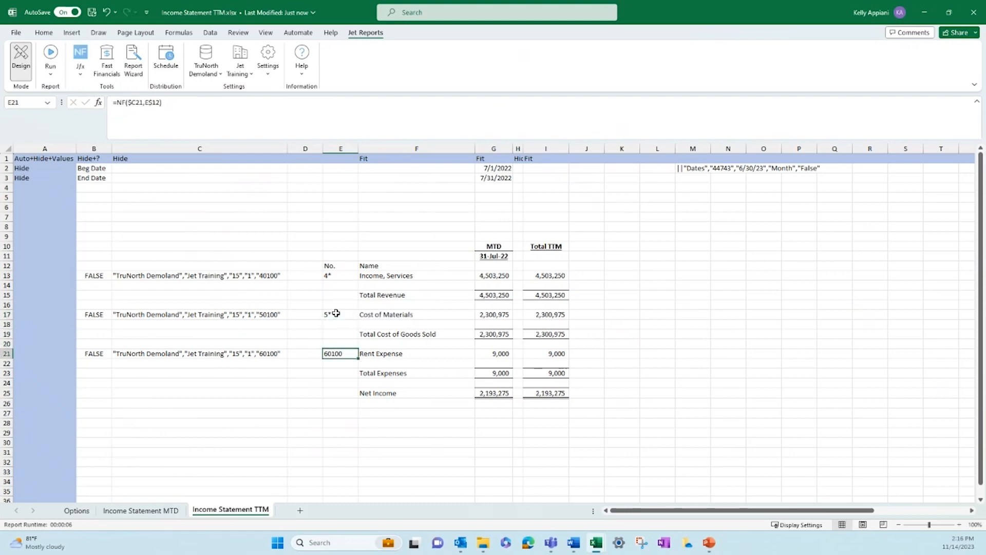
text(^)
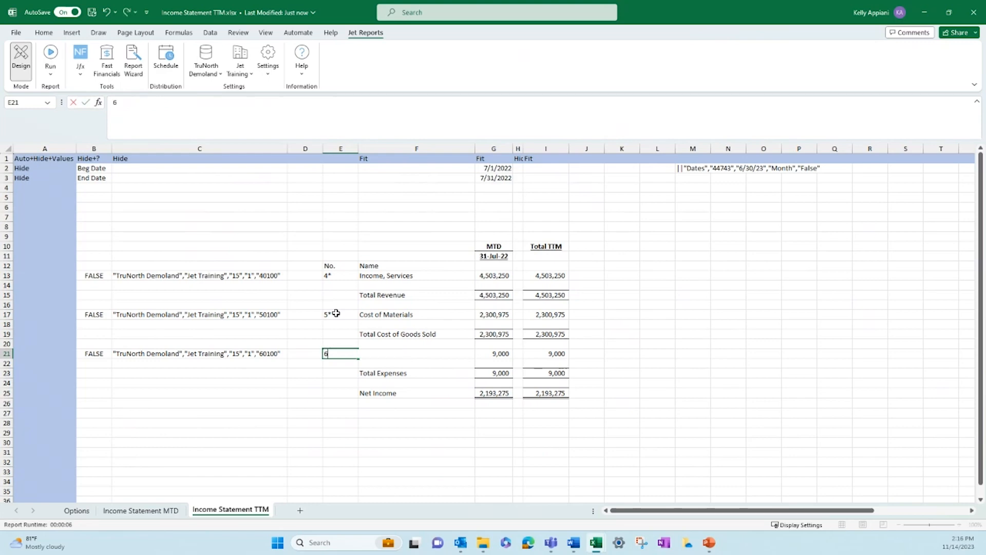
key(Return)
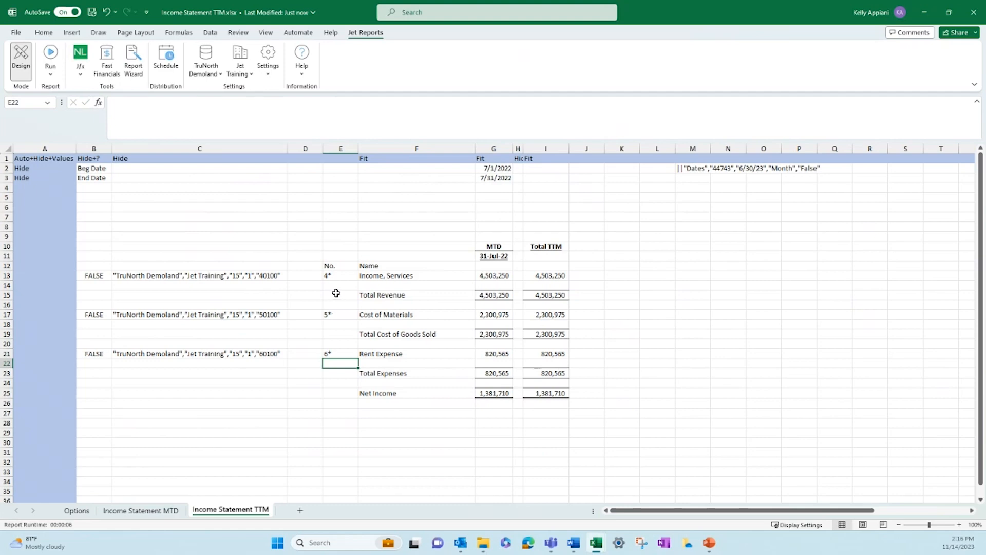
Run the report with the wildcard account filters for Month End Date 6/30/23, check the repeated account rows, and go back to design mode.
click(51, 72)
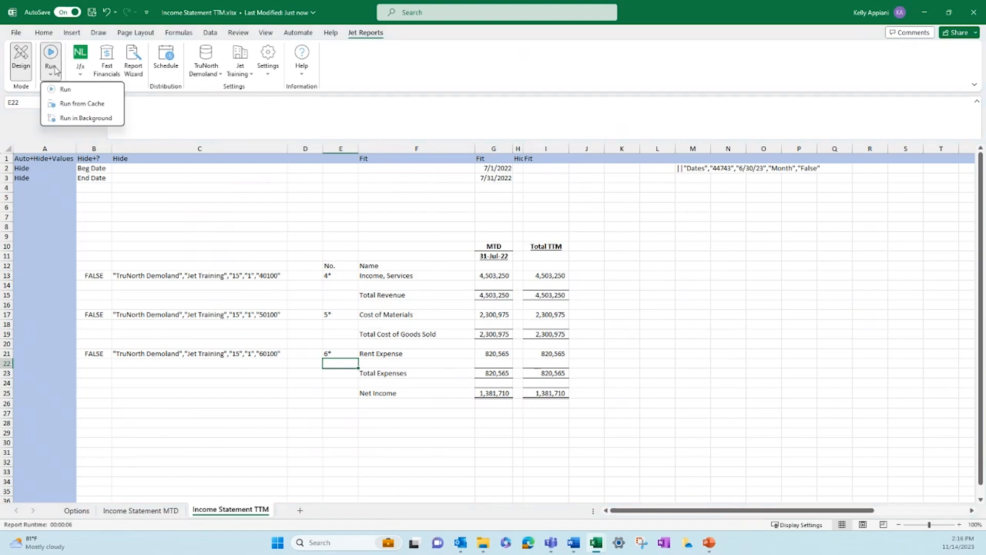
click(65, 92)
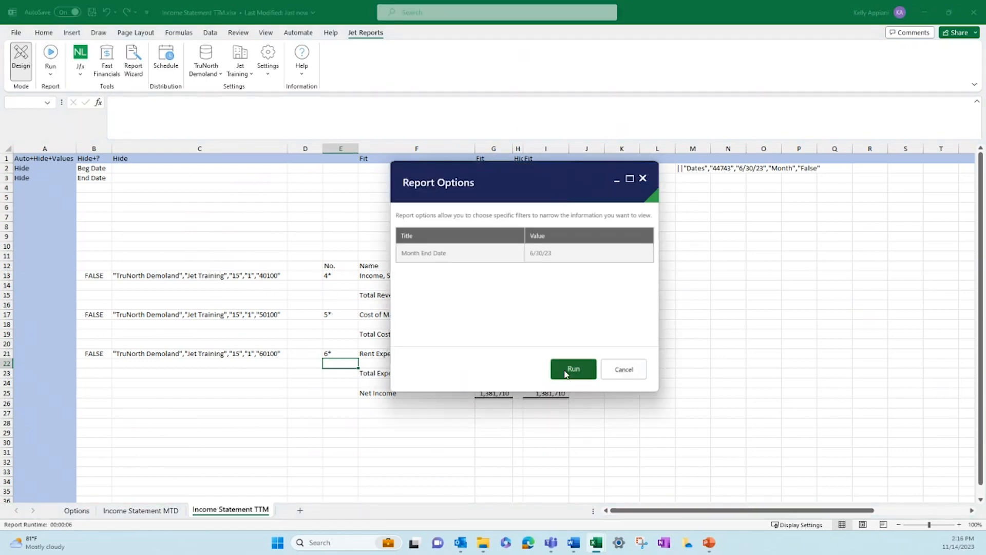
click(584, 370)
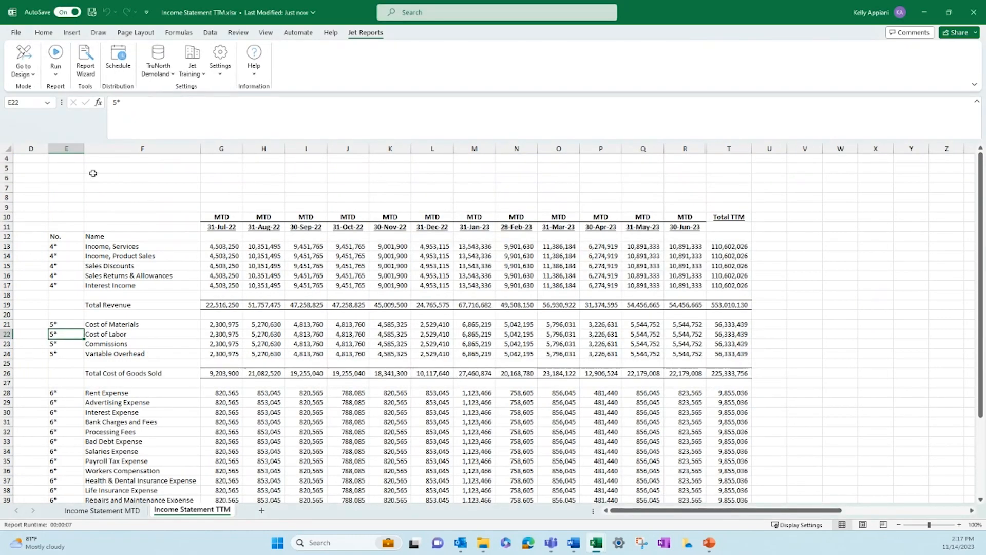
click(21, 74)
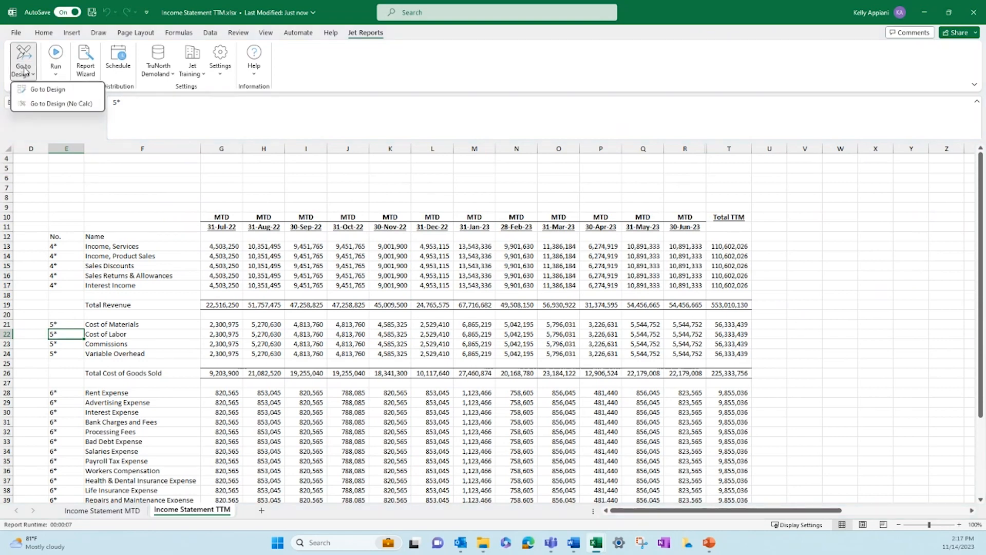
click(28, 95)
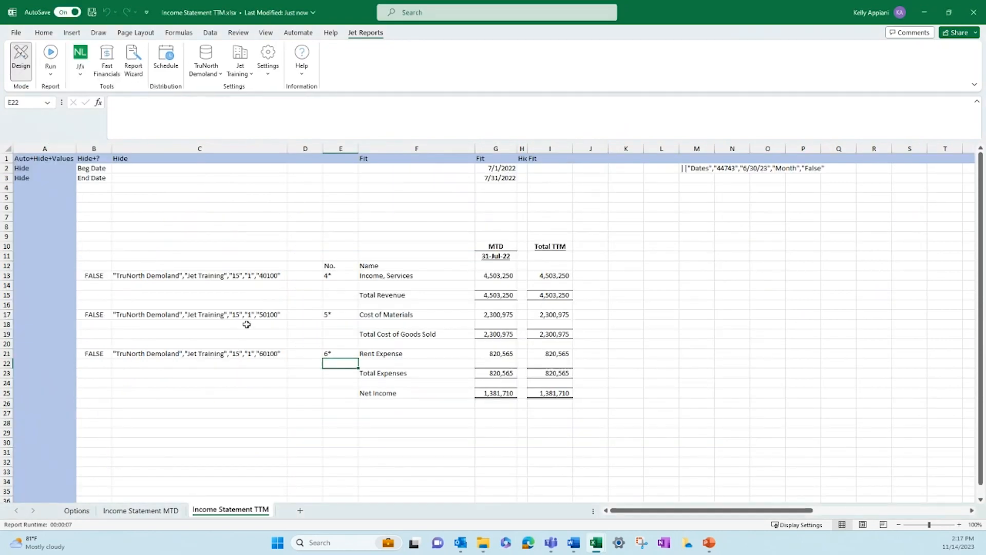
Rebuild the account number formula in E13 as an NF function with key $C13 and field E$12.
click(133, 276)
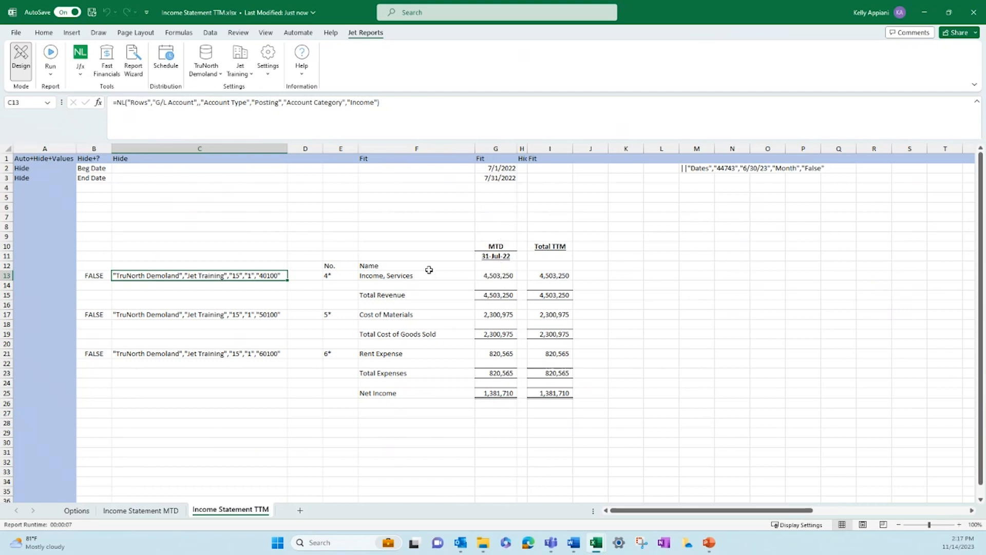
click(334, 277)
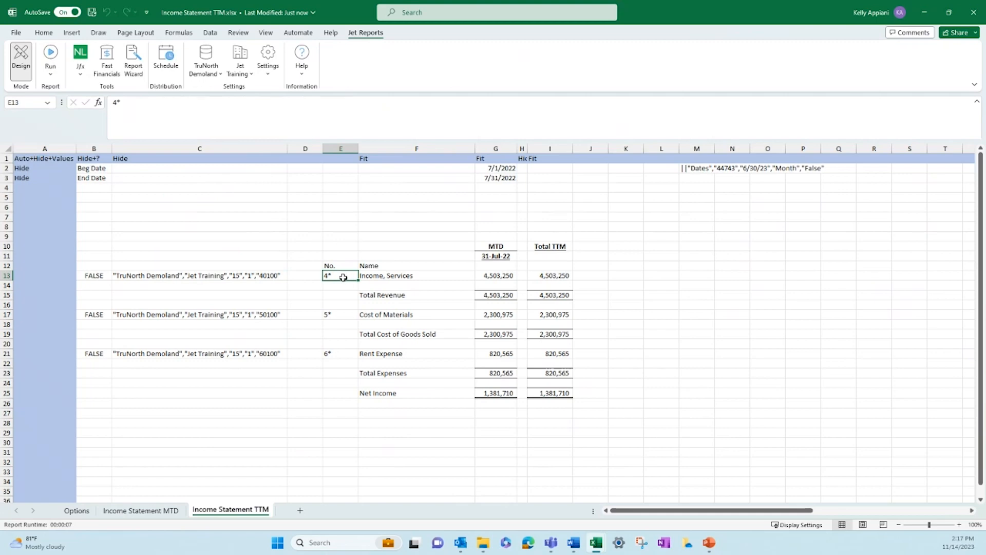
click(79, 71)
click(91, 105)
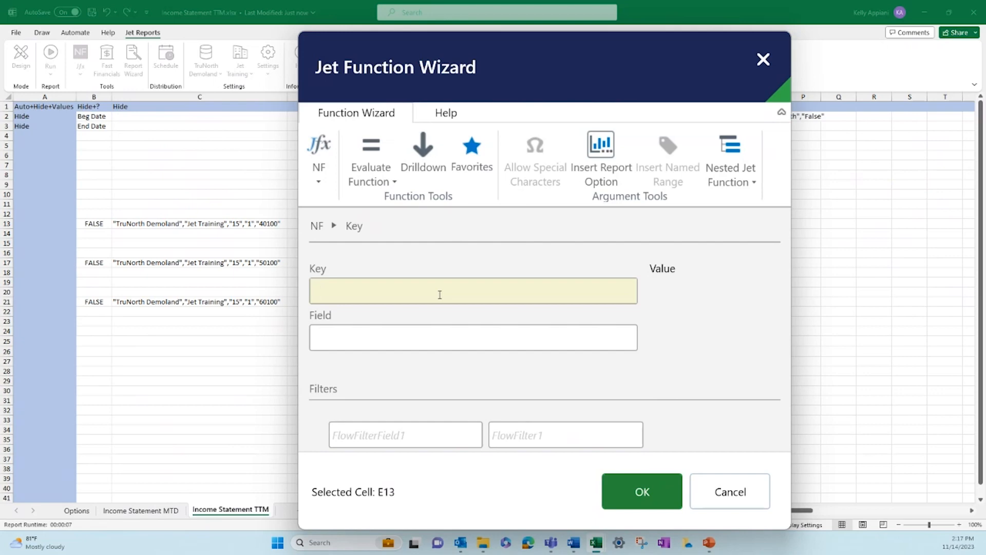
text($C13)
key(Tab)
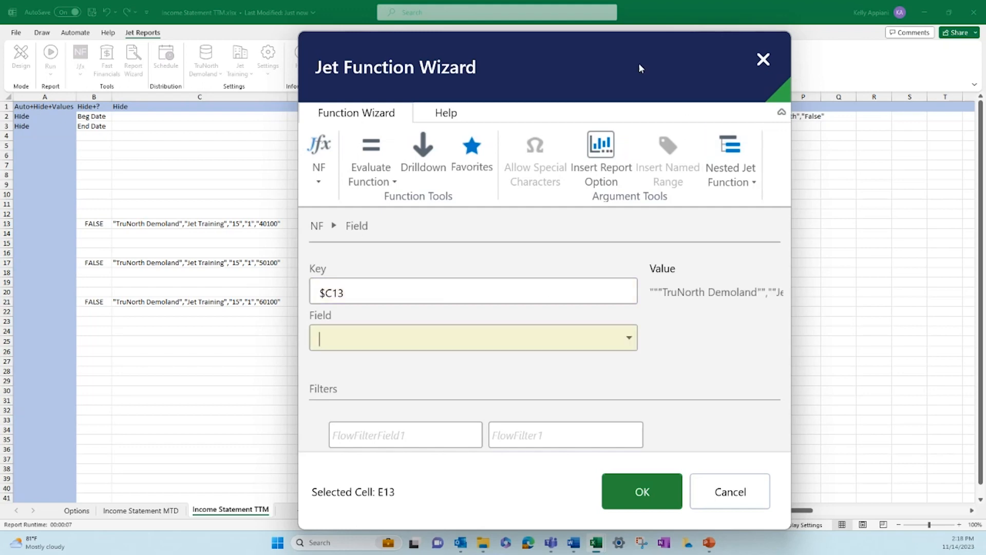
drag(646, 68, 840, 77)
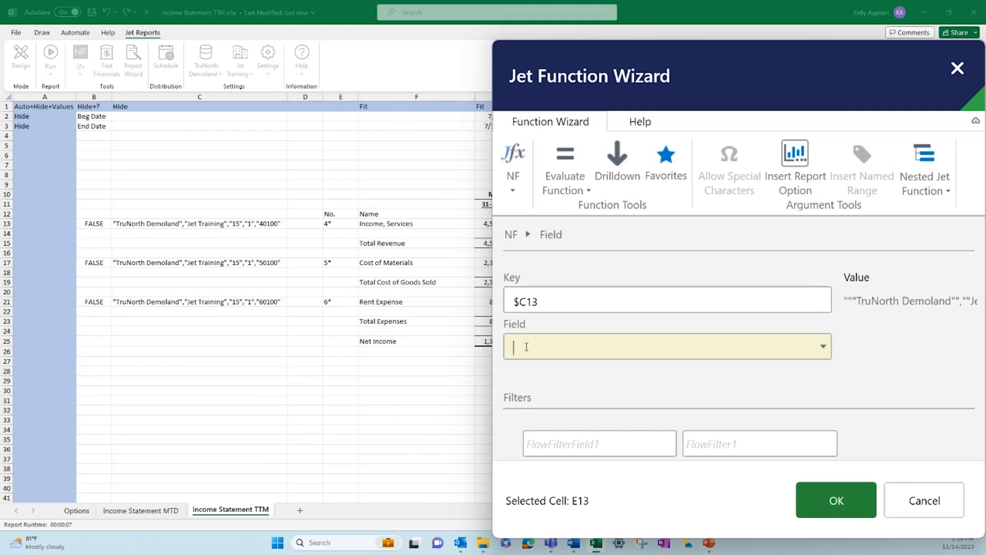
text(E$12)
click(820, 498)
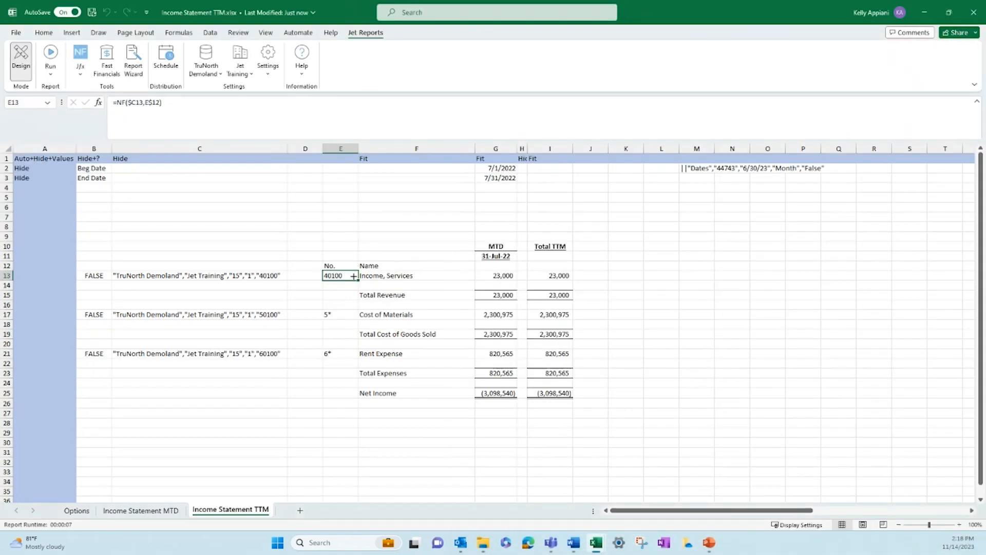
Copy the NF account number formula from E13 into E17 and E21.
key(Down)
key(Down)
key(Down)
key(Down)
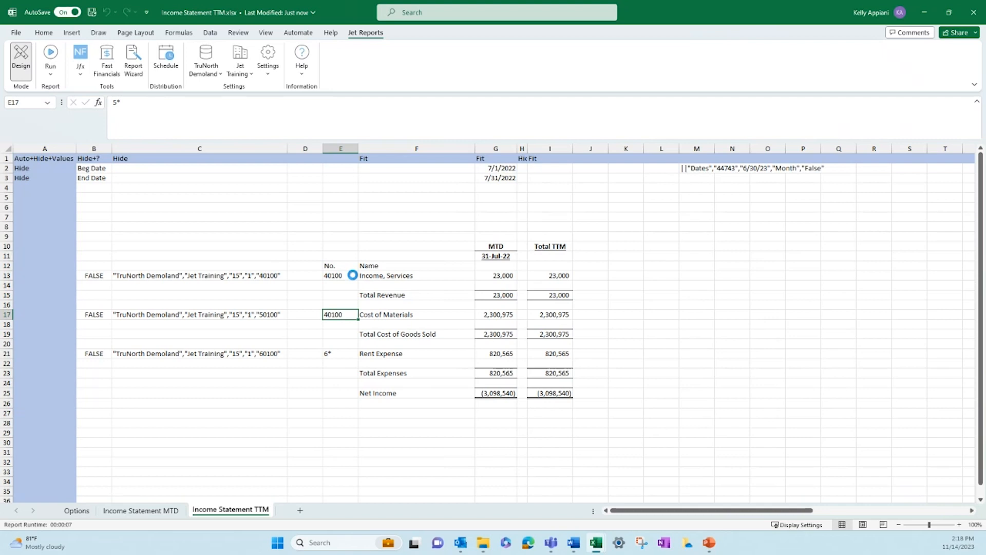
key(Down)
key(Down)
key(Down)
key(Down)
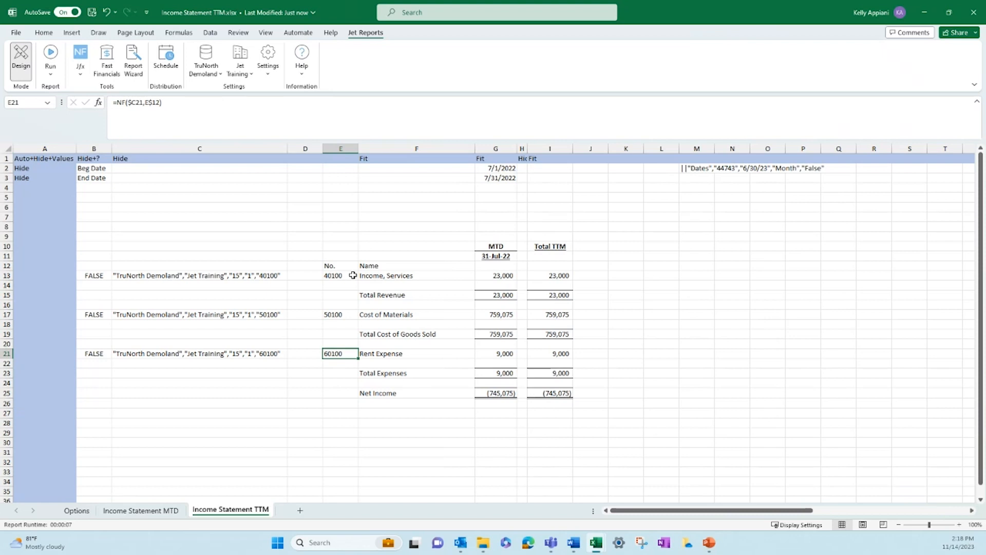
Examine the arguments of the NP Dates function in M2, leave them as they are, and clear the formula from the cell.
click(697, 168)
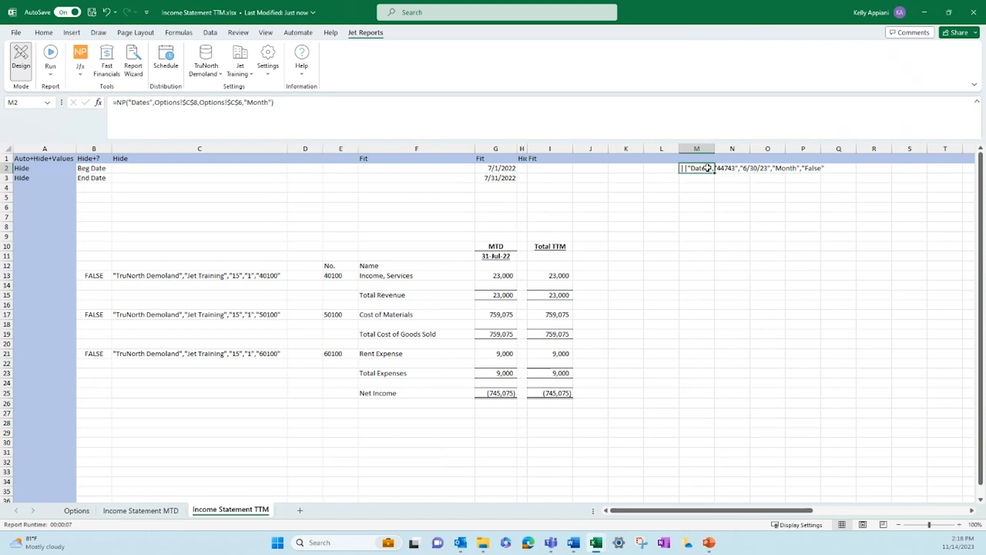
click(80, 72)
click(93, 118)
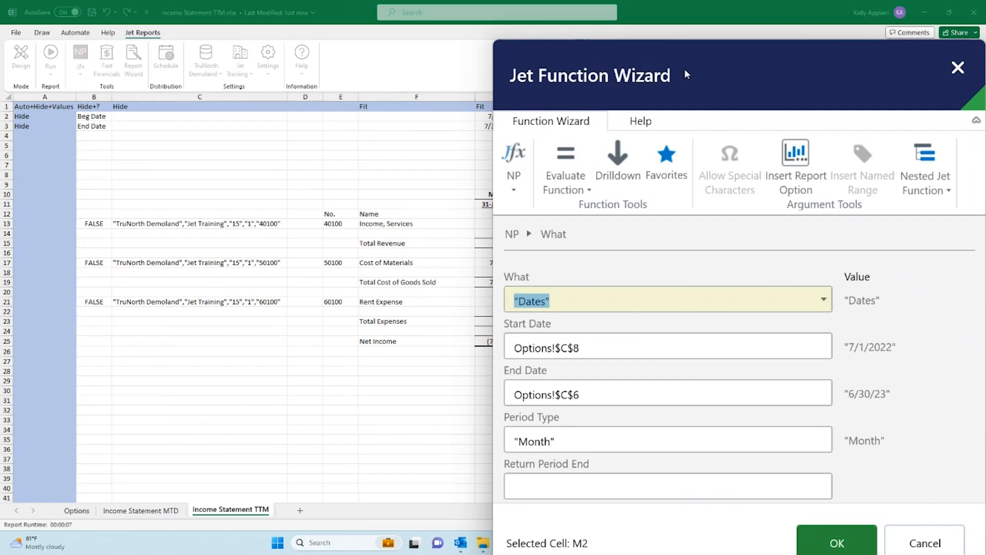
drag(716, 62, 643, 26)
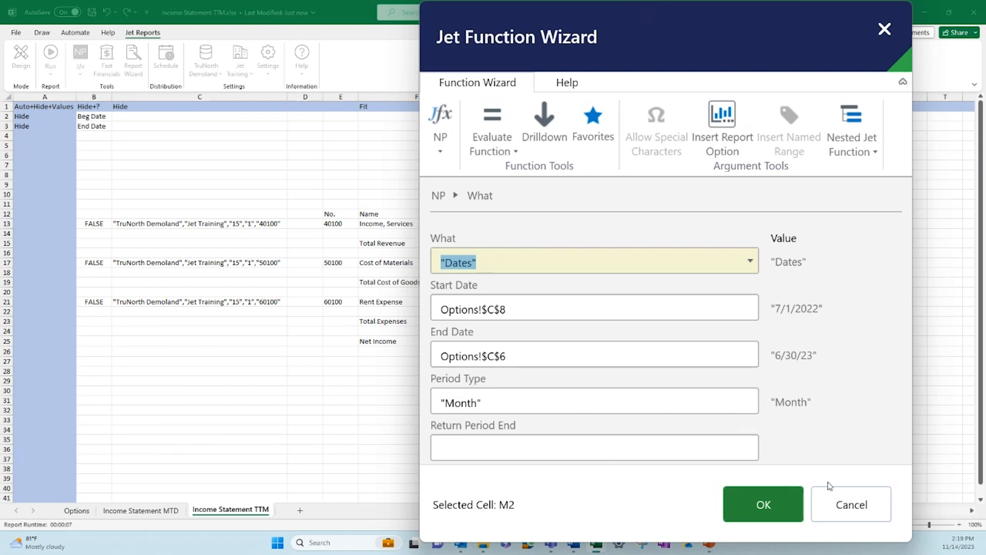
click(860, 506)
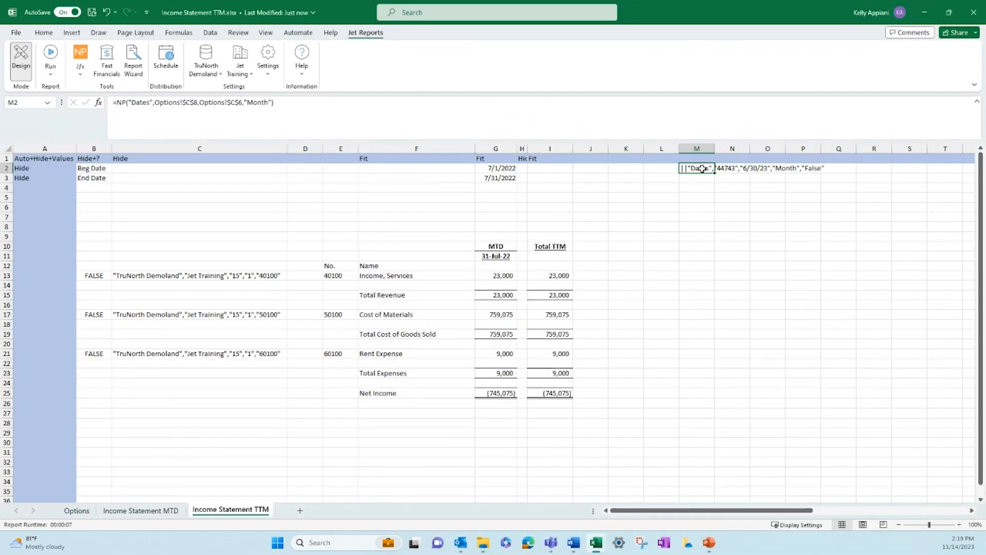
key(Delete)
click(492, 167)
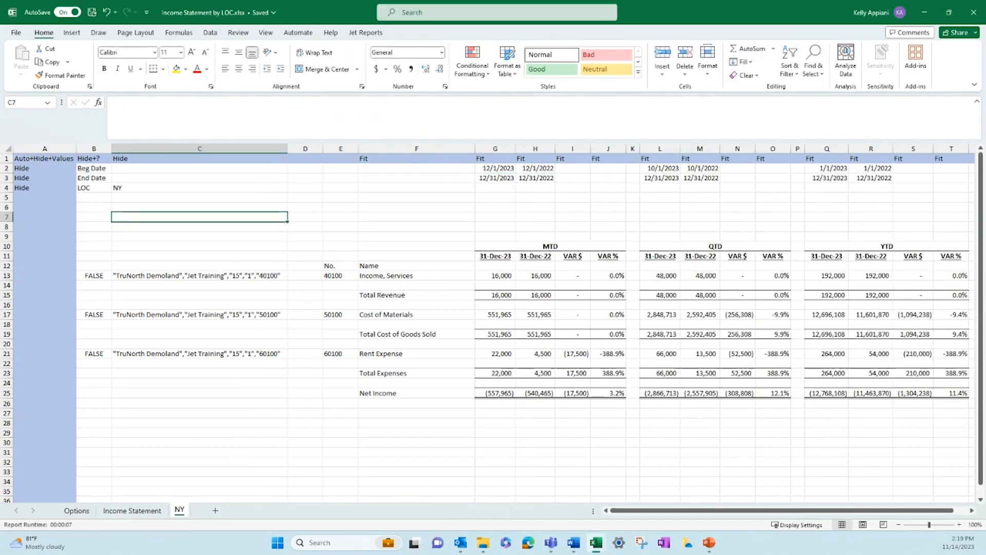
Inspect the LOC formula in C4 on the Income Statement sheet and on the NY sheet of the Income Statement by LOC workbook.
click(132, 510)
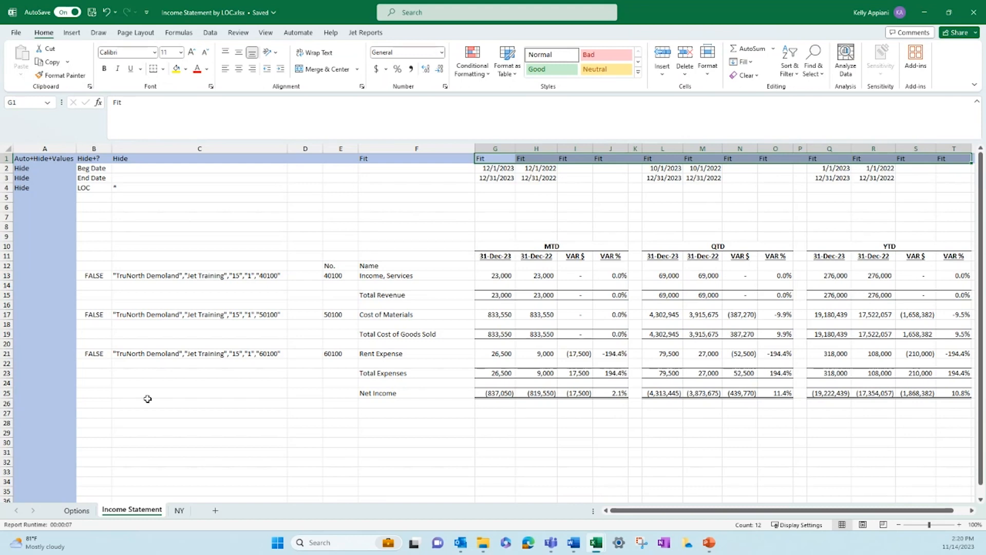
click(128, 191)
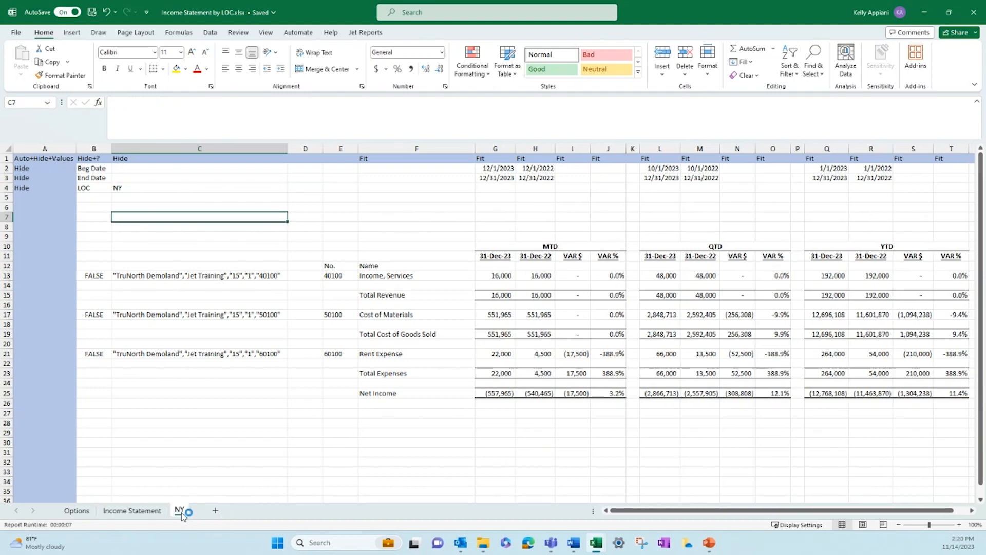
click(118, 187)
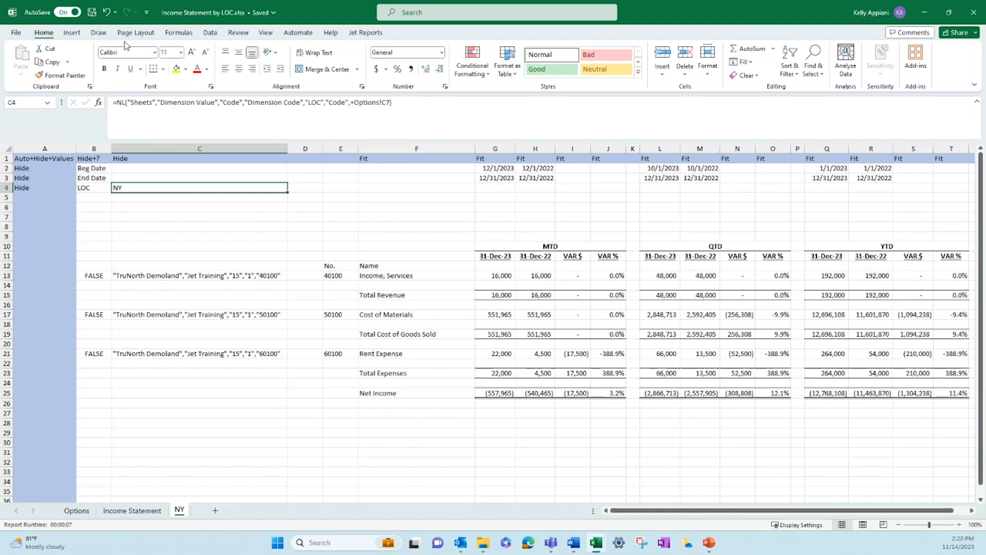
Review the table, field and filter arguments of the NL Sheets function in C4 of the NY sheet.
click(365, 32)
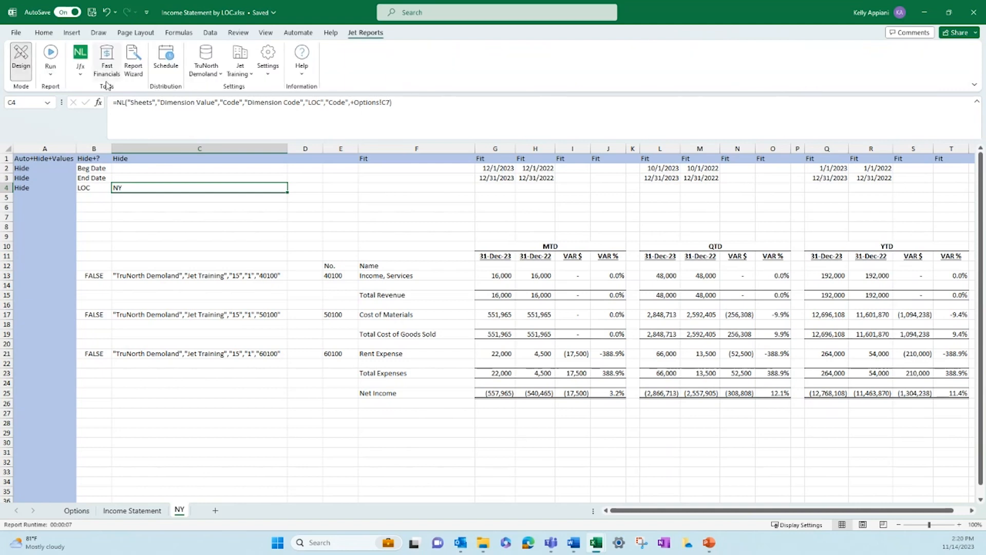
click(80, 74)
click(89, 91)
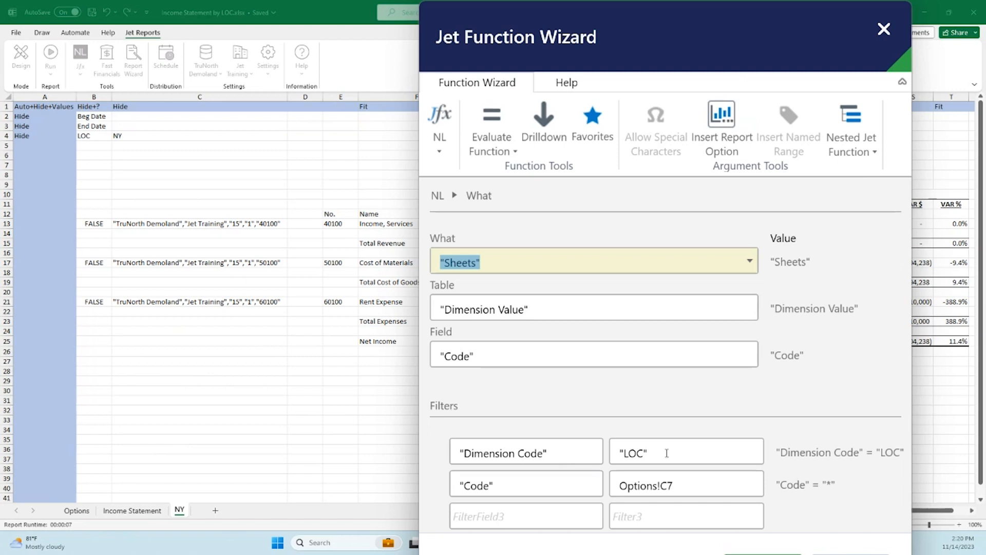
click(572, 485)
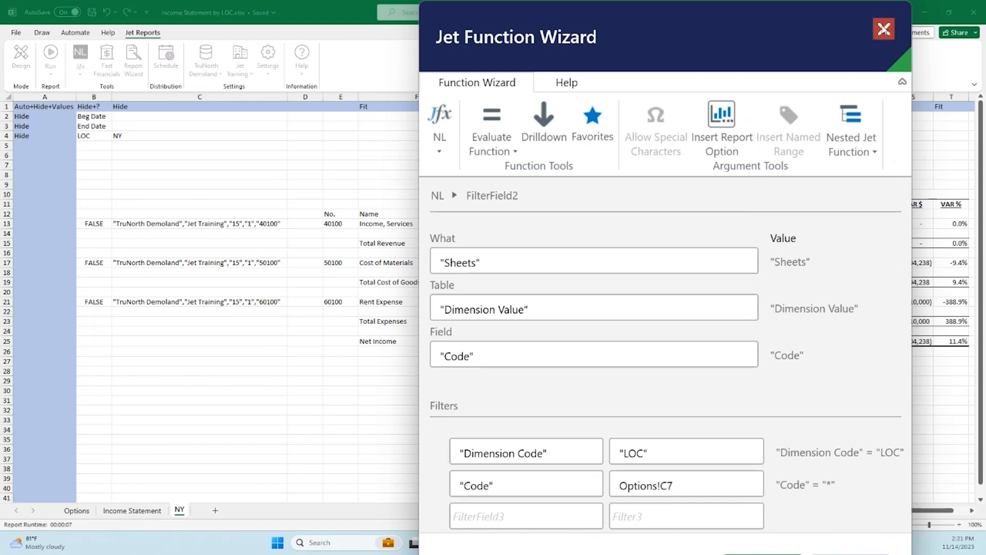
click(884, 29)
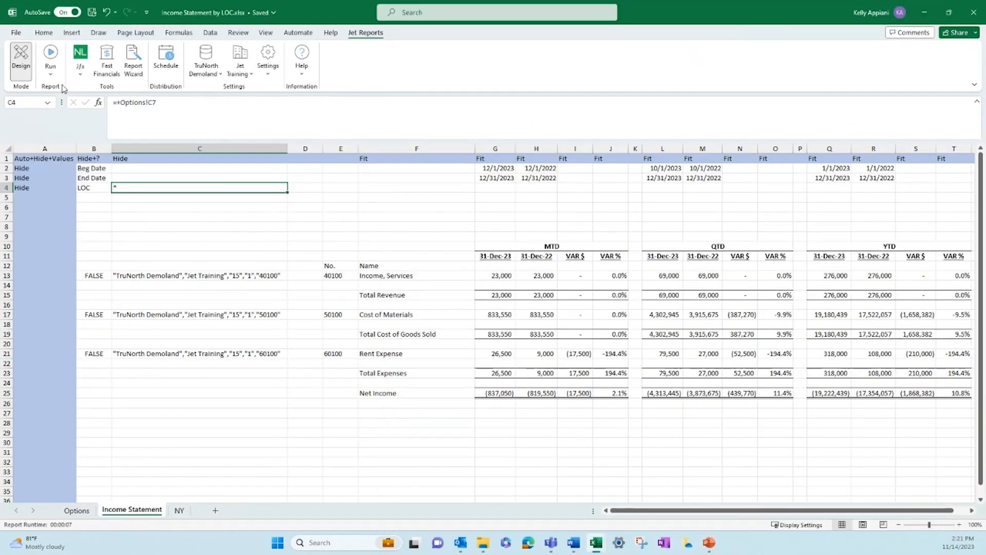
Run the report by location with Month End Date 4/30/23.
click(50, 74)
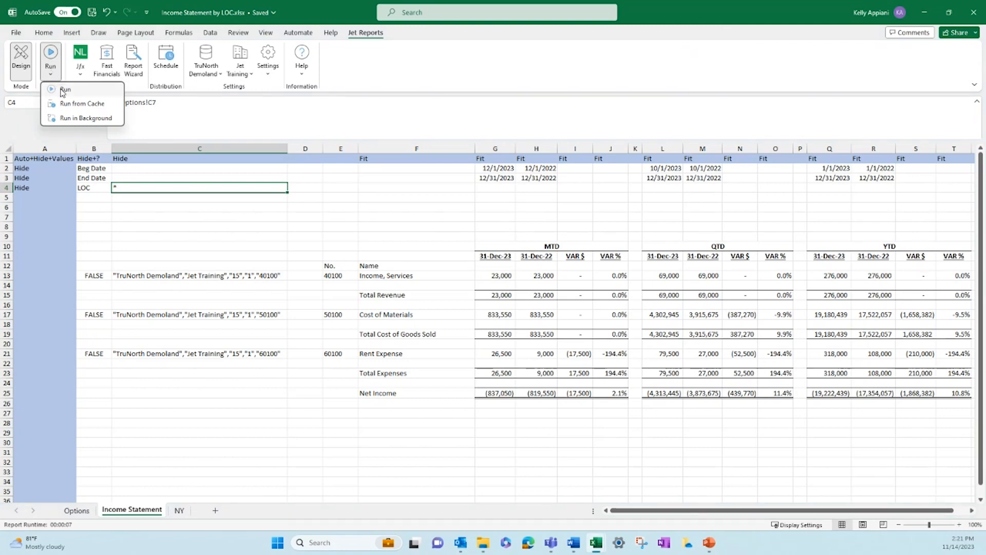
click(58, 89)
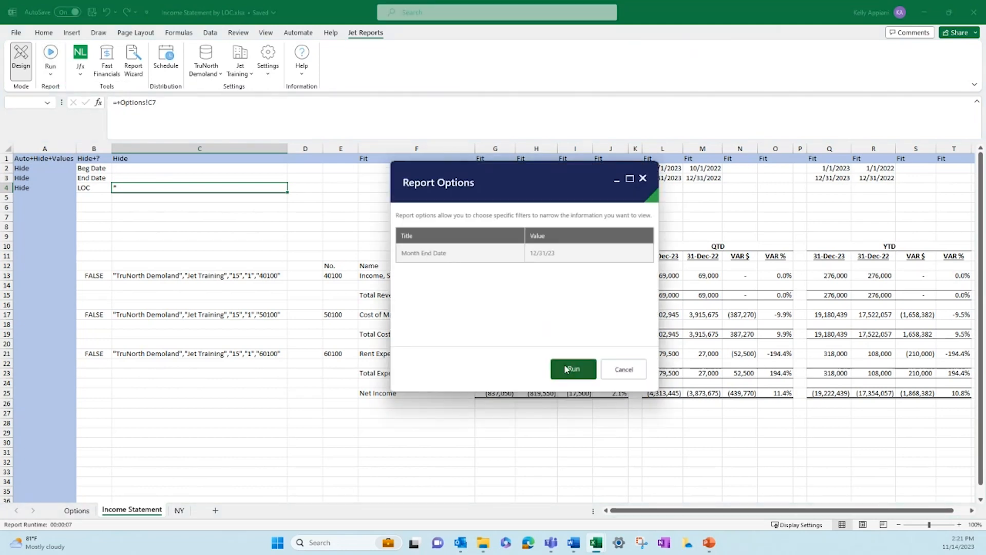
click(567, 254)
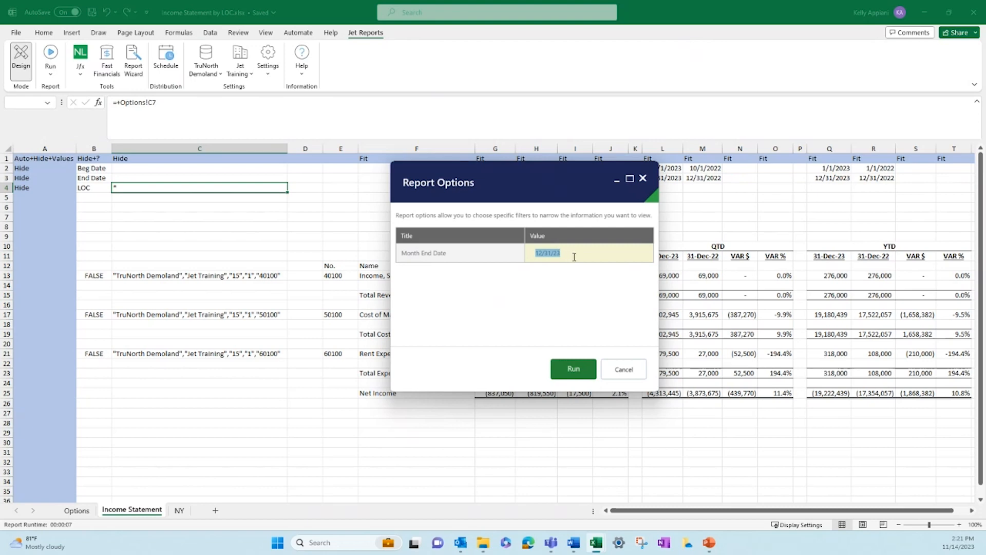
text(4/30/23)
key(Return)
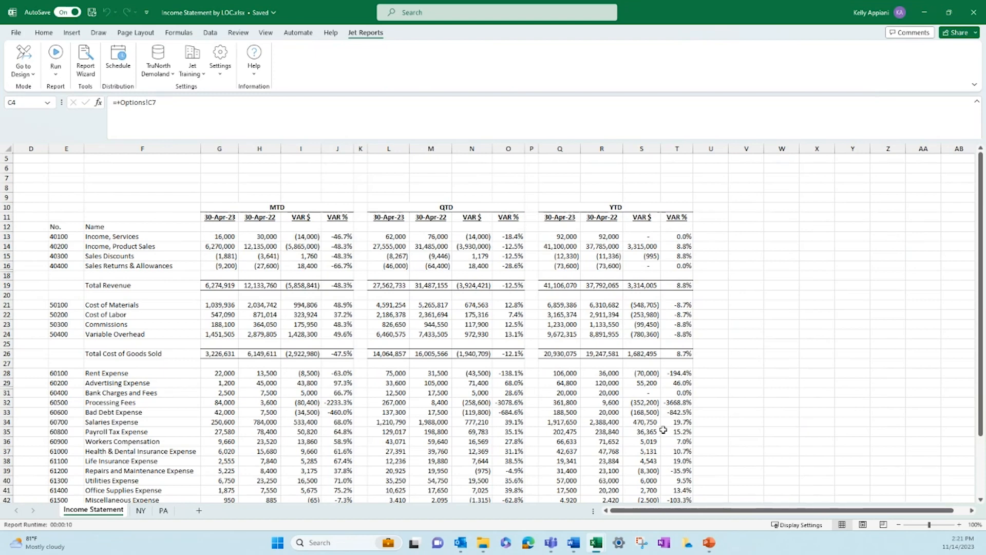
Look through the generated income statement down to Net Income, and return the report to design mode.
scroll(475, 440, down, 4)
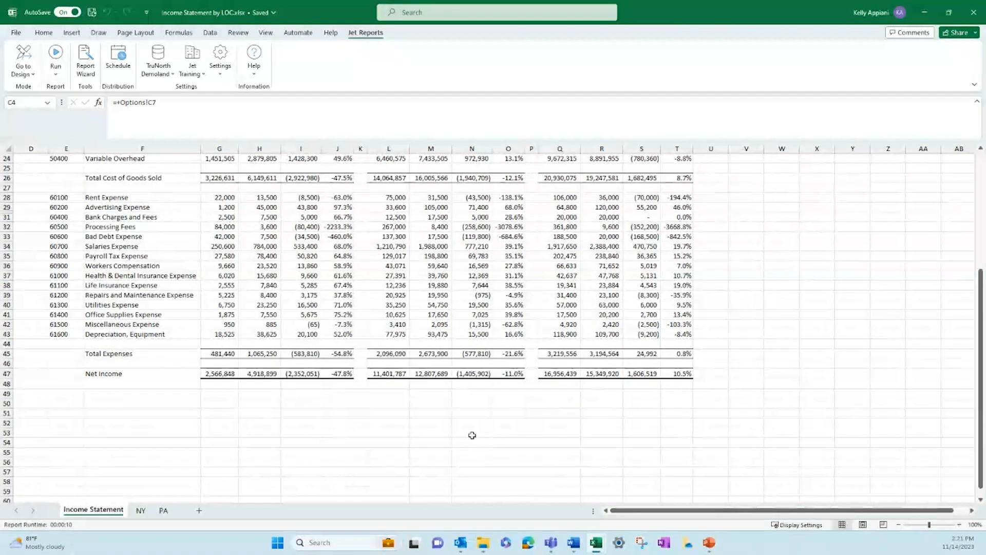
scroll(471, 433, up, 2)
click(22, 67)
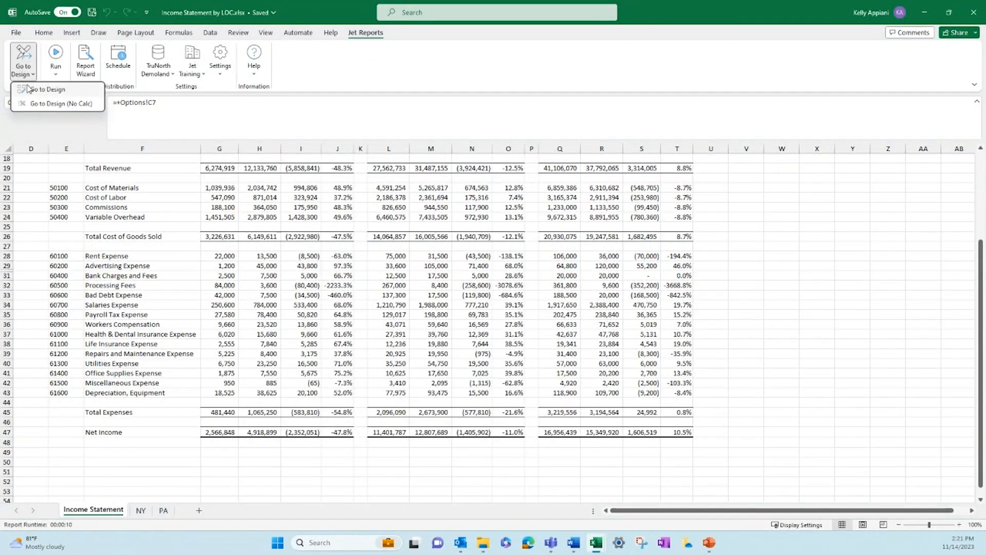
click(24, 89)
Inspect the row-hiding formula in B21 and autofit column G to show the full net income amount.
click(91, 189)
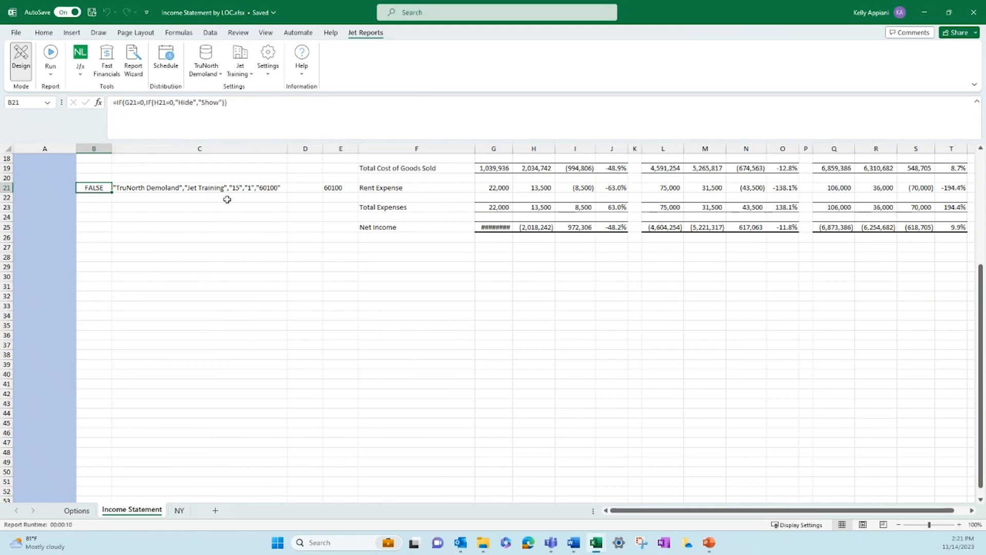
double_click(512, 148)
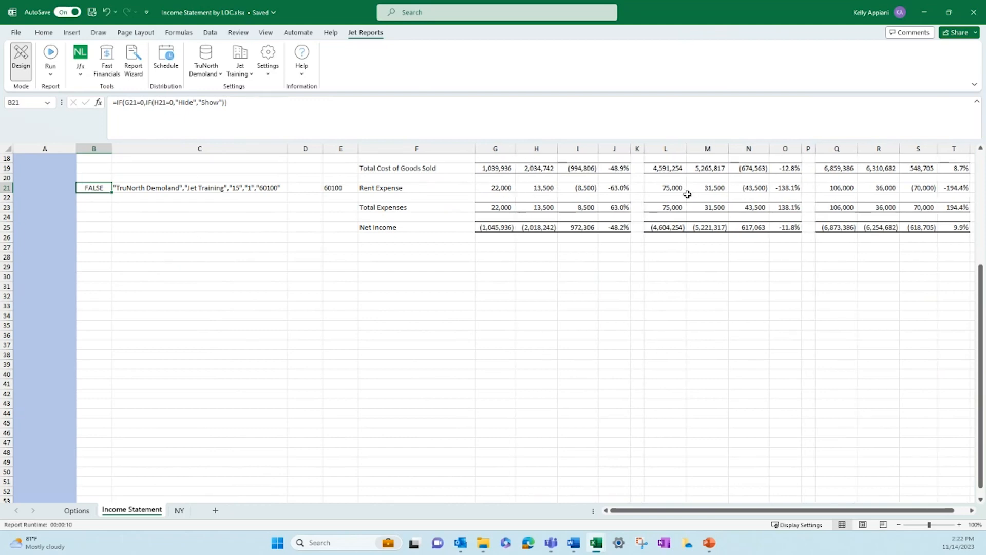
Inspect the GL Balance formulas of the Rent Expense row in the QTD and YTD columns.
click(714, 189)
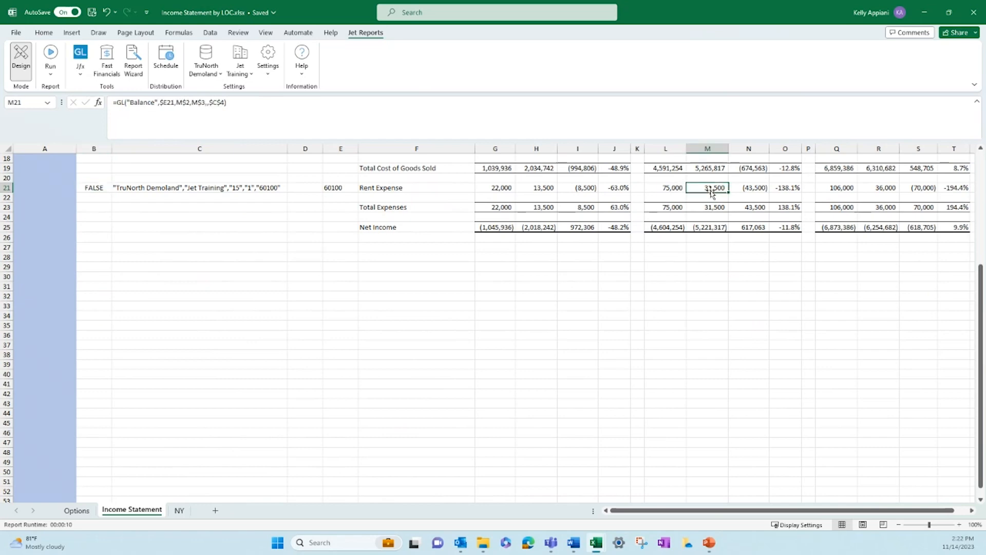
click(667, 187)
click(713, 188)
click(835, 190)
click(884, 188)
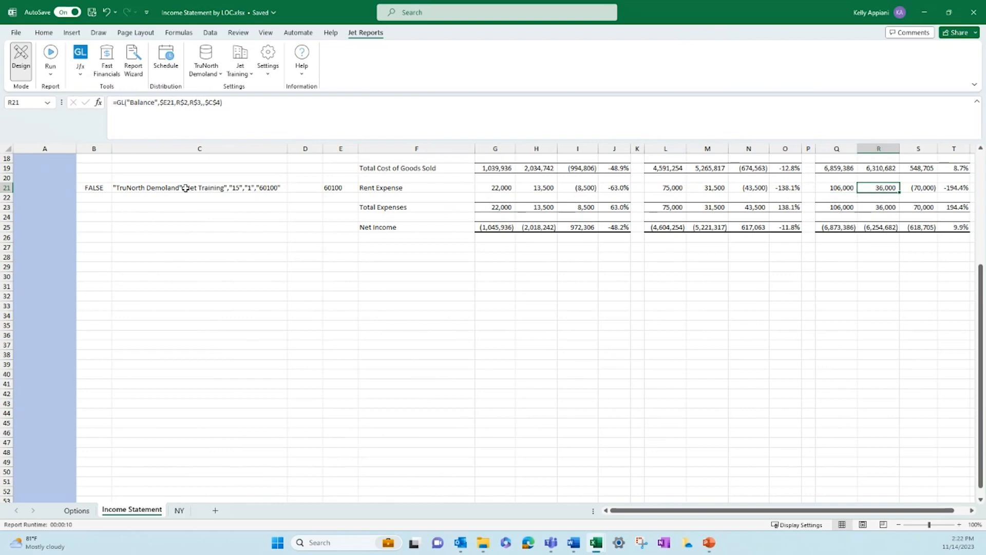
Examine the row-hiding formulas in B21 and B13, the Hide+? tag in B1, and the QTD begin date formula in L2.
click(97, 188)
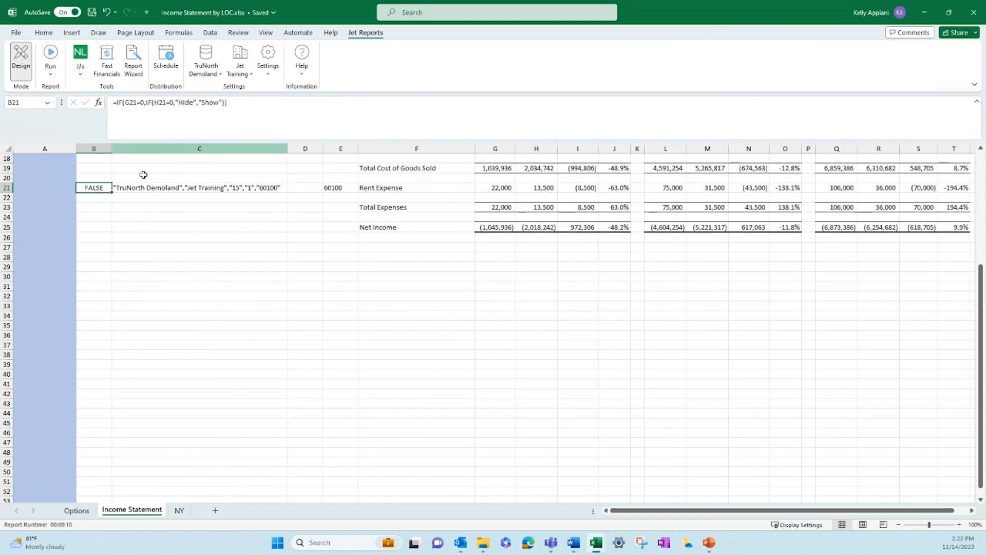
scroll(81, 236, up, 6)
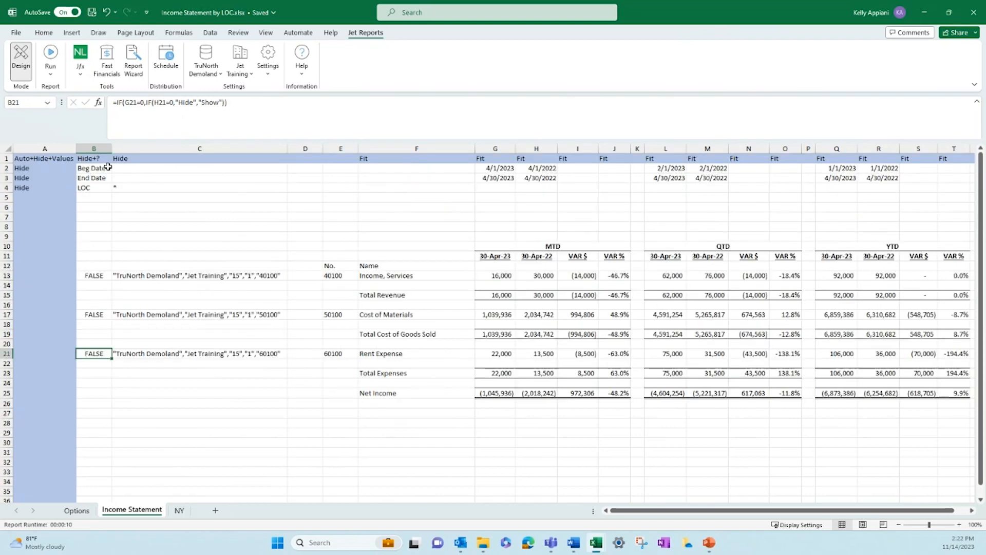
click(97, 160)
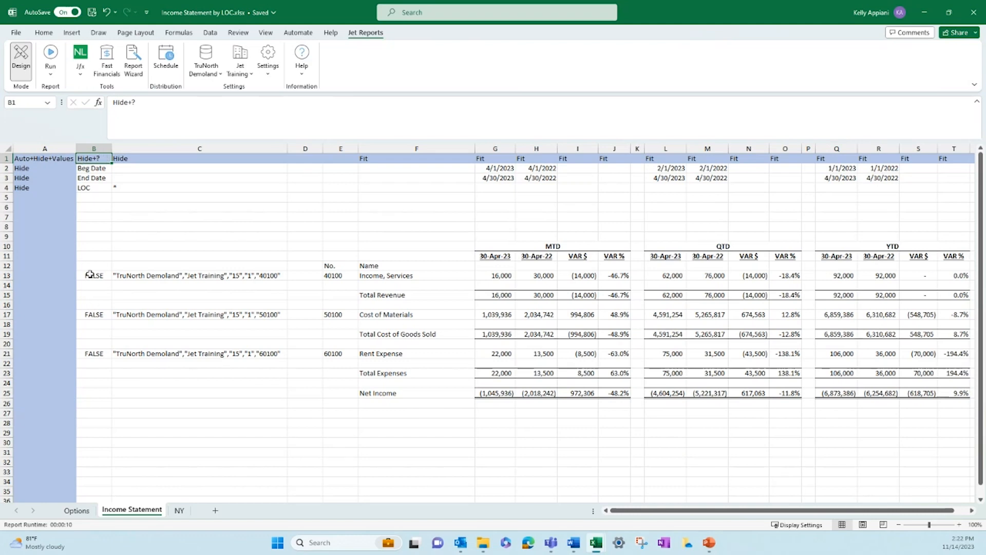
click(91, 275)
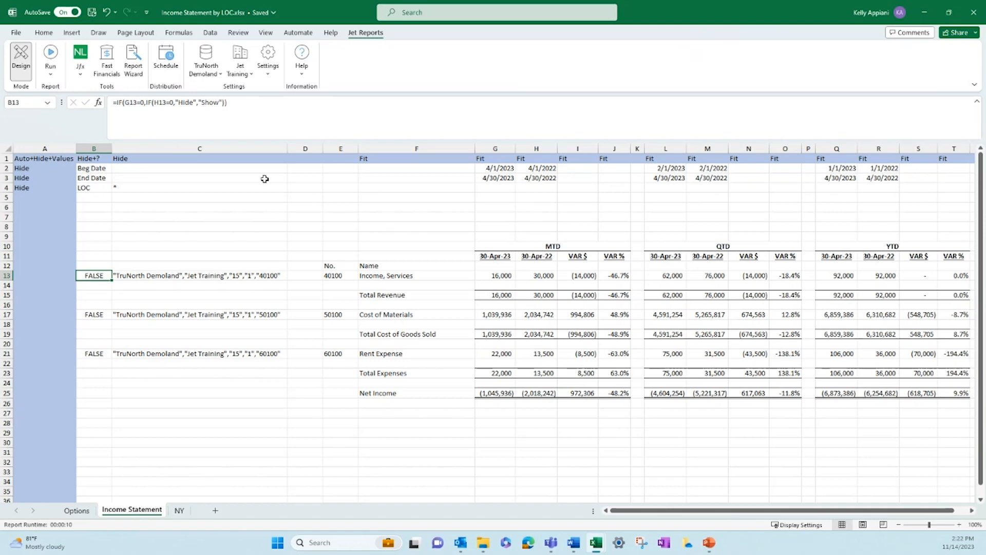
click(679, 168)
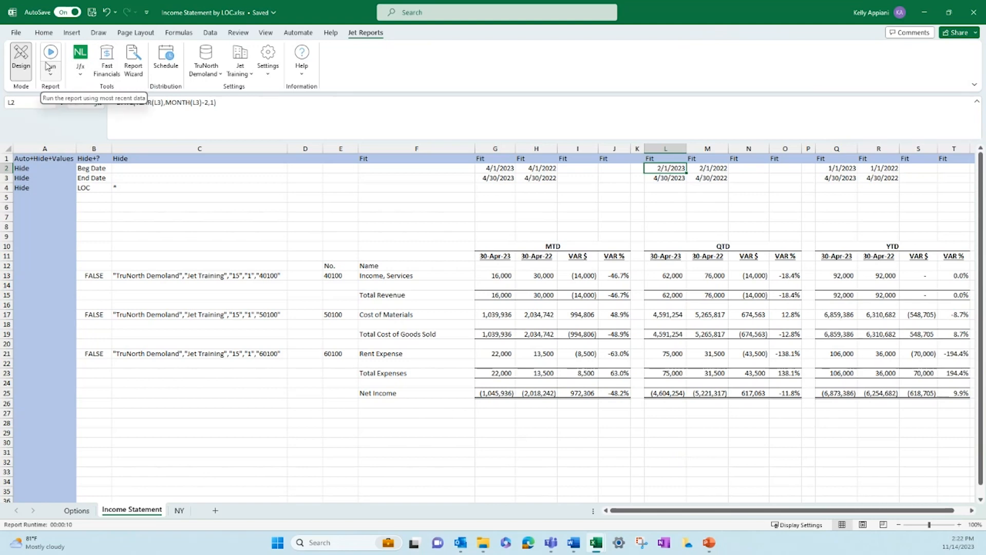
Check the NY sheet, and change the LOC label in B4 of the Income Statement sheet to DEPT.
click(180, 511)
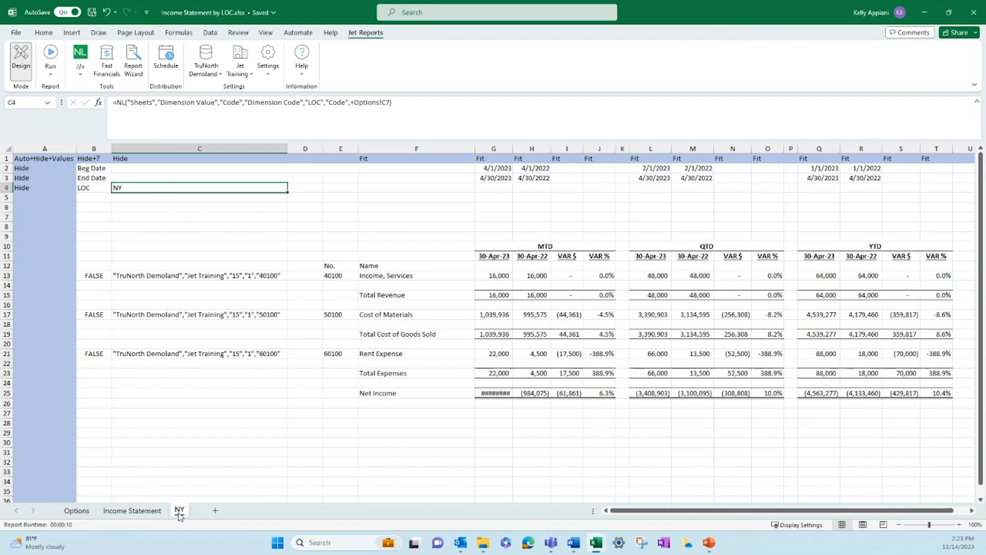
click(132, 510)
click(93, 188)
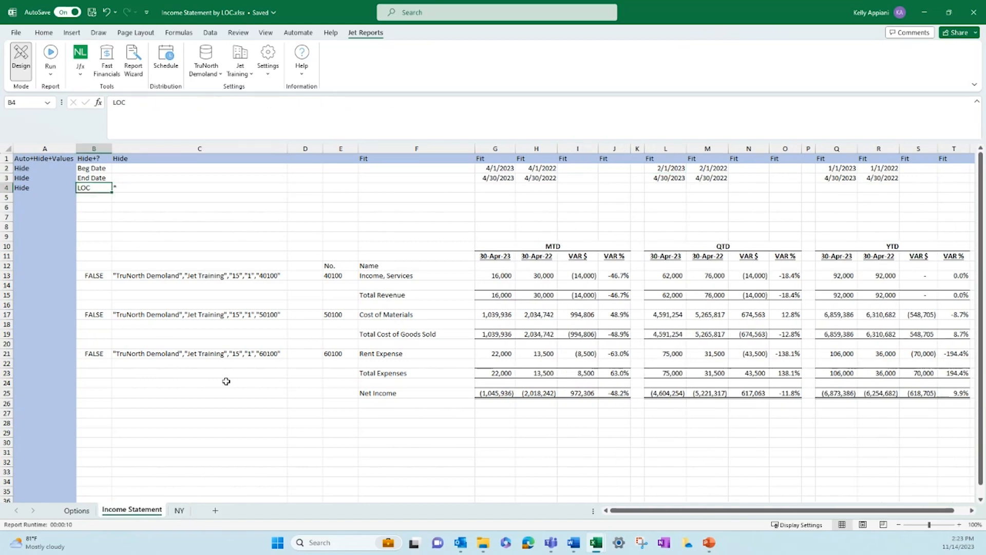
text(DEPT)
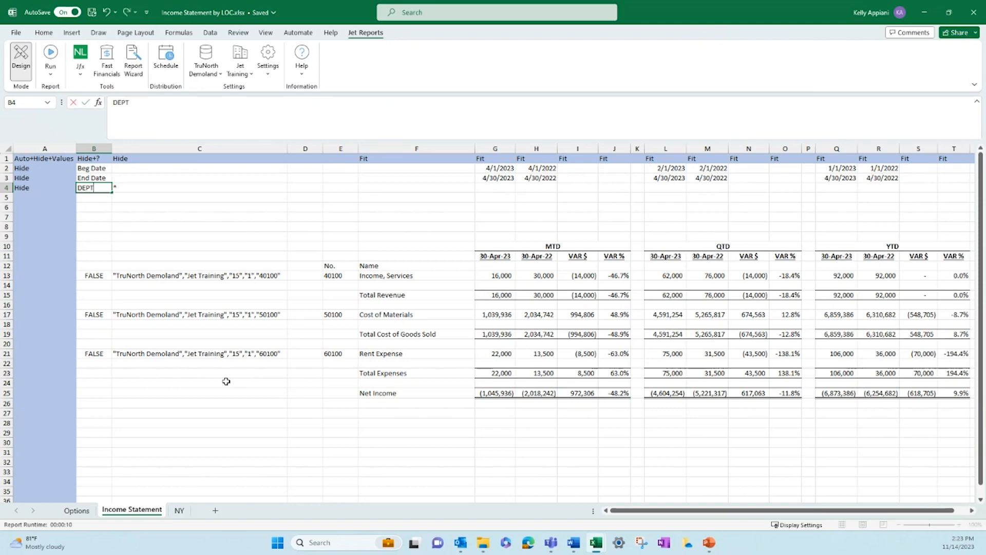
key(Return)
Rename the LOC Code option title in B7 of the Options sheet to DEPT Code.
click(77, 510)
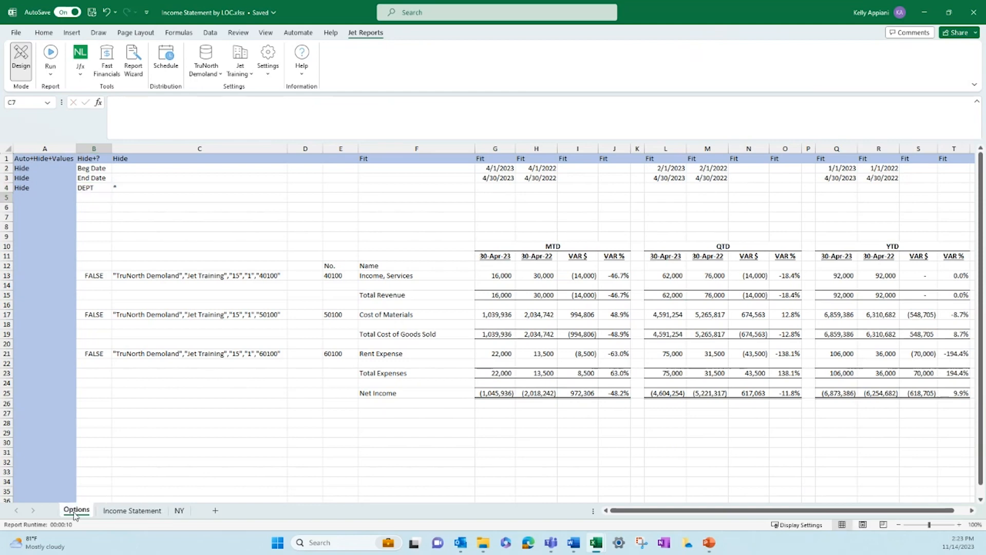
click(80, 213)
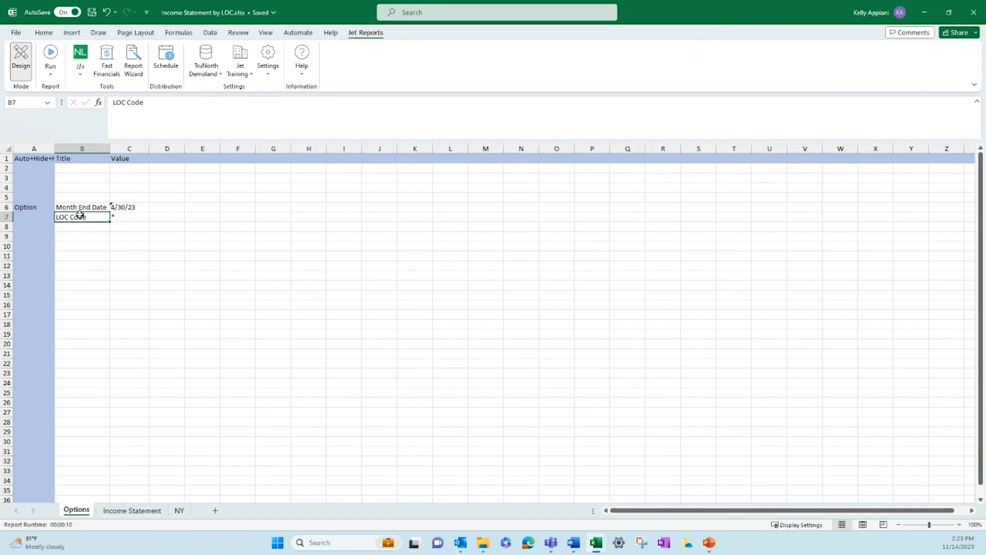
text(DEPT)
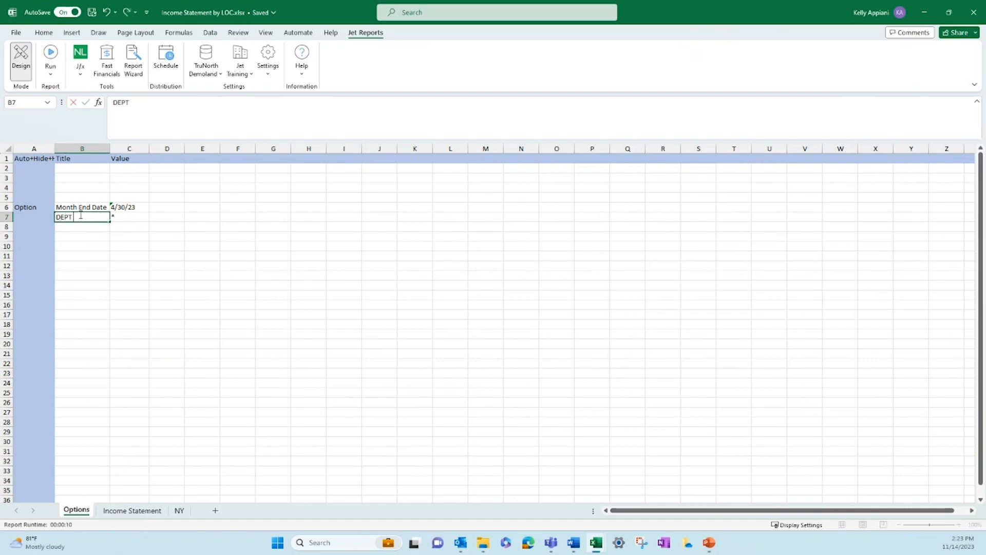
text( Code)
Try to choose a different Dimension Code filter value for the NL Sheets function in C4 of the NY sheet.
click(186, 512)
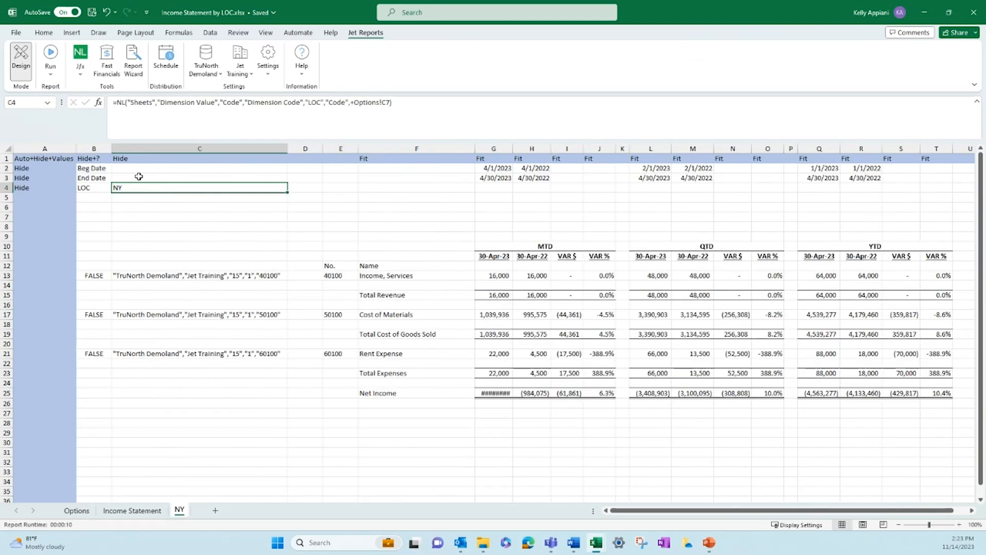
click(80, 72)
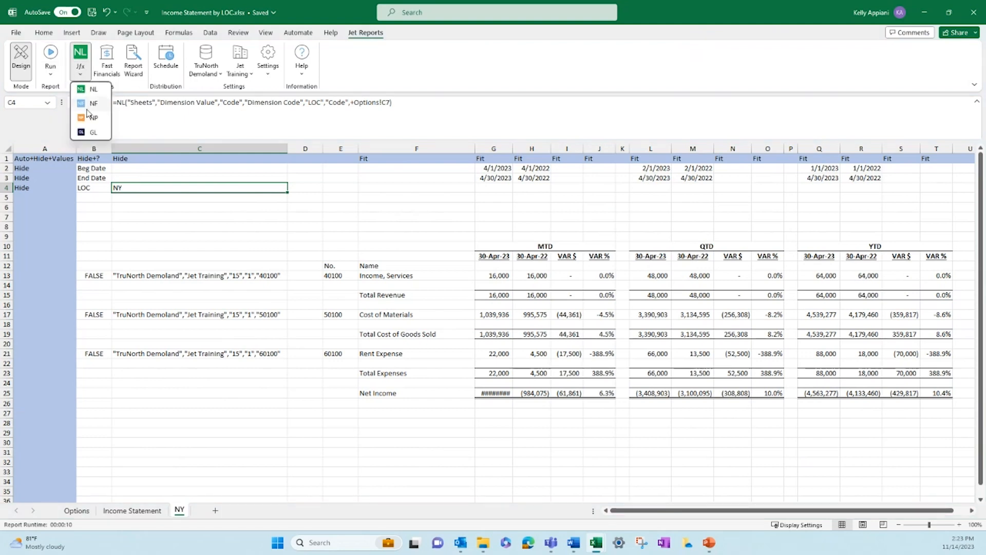
click(91, 90)
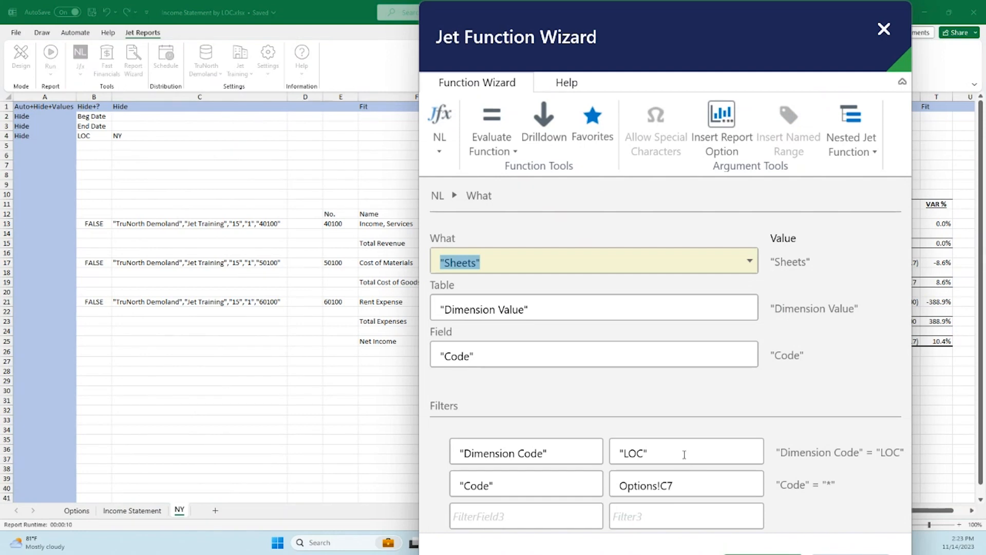
click(686, 454)
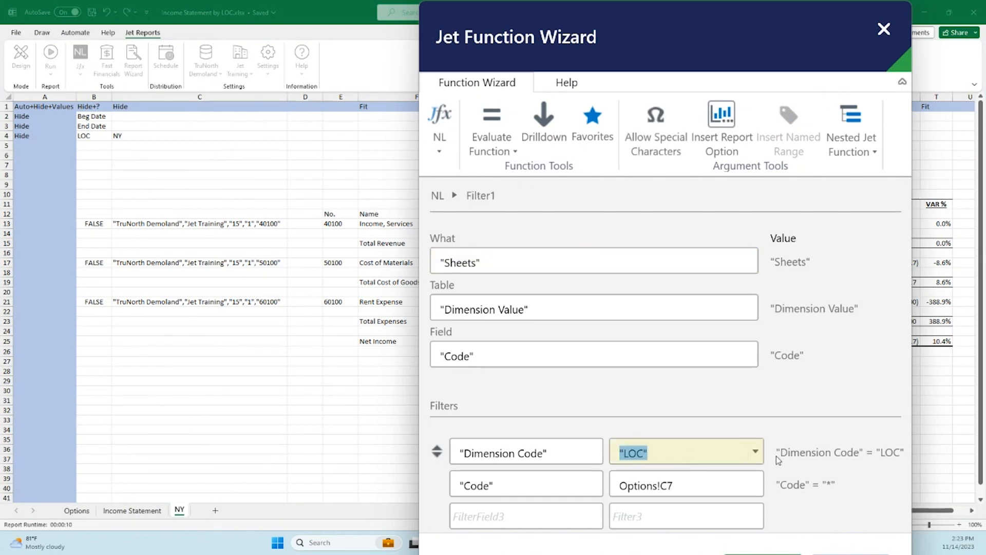
click(755, 451)
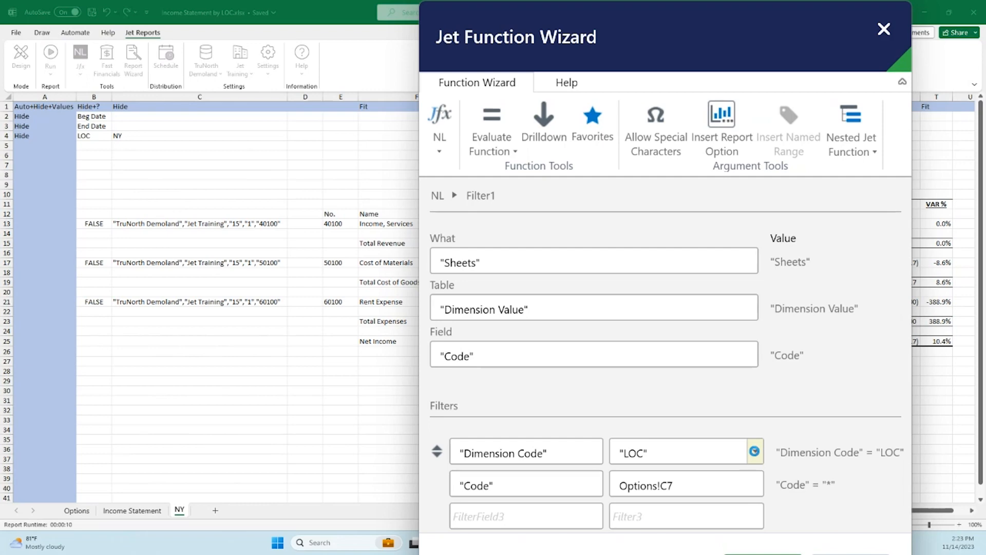
key(Escape)
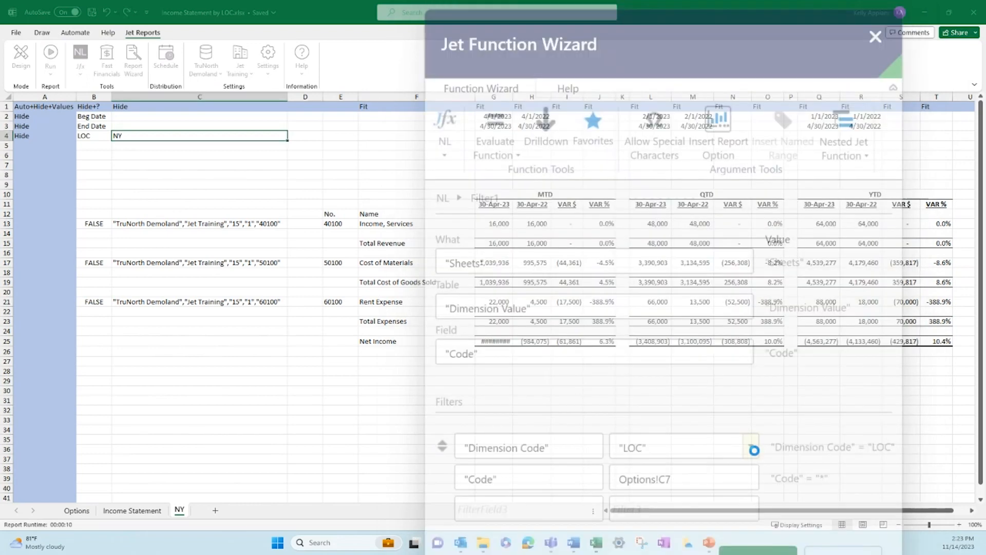
Turn off AutoSave and set the Dimension Code filter of the NL Sheets function in C4 of the NY sheet to DEP.
click(74, 13)
click(78, 76)
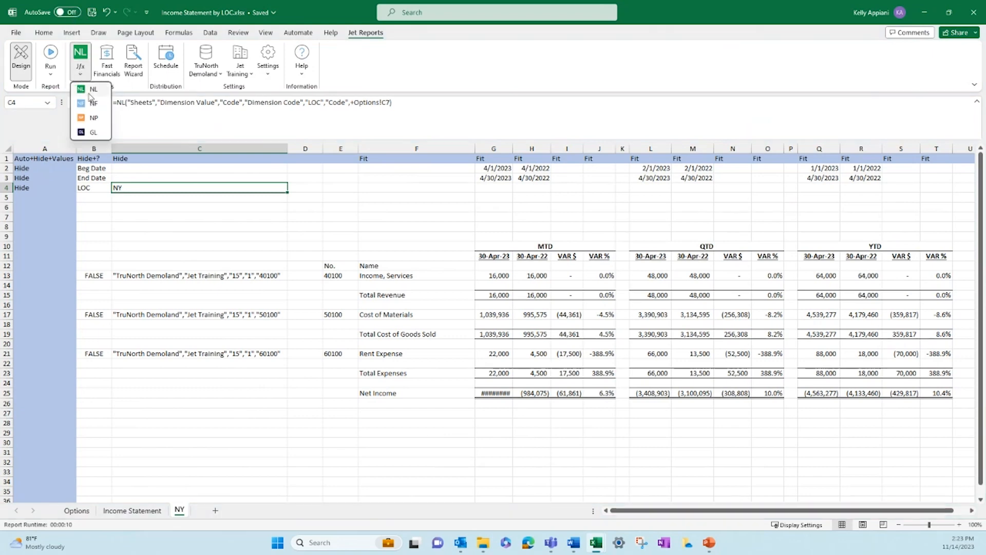
click(91, 90)
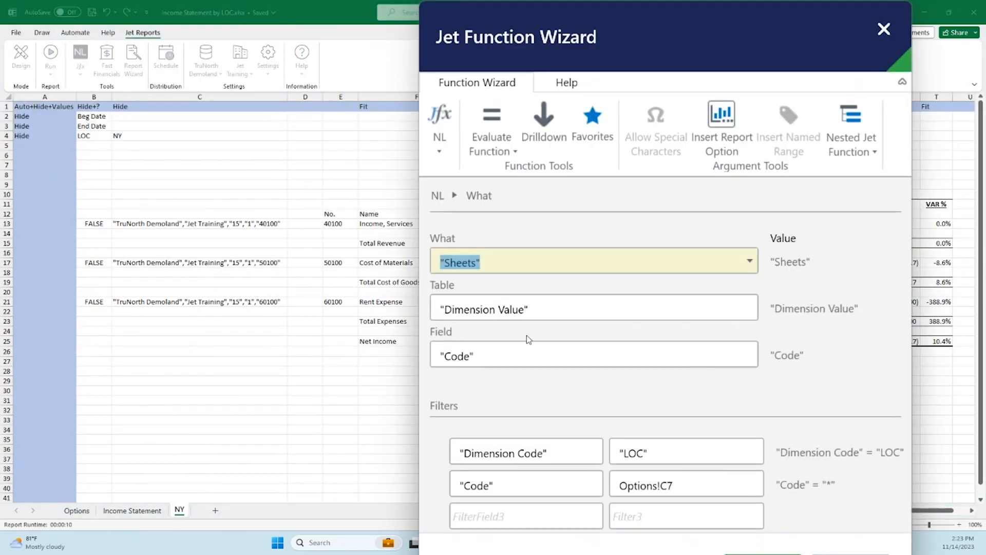
click(727, 450)
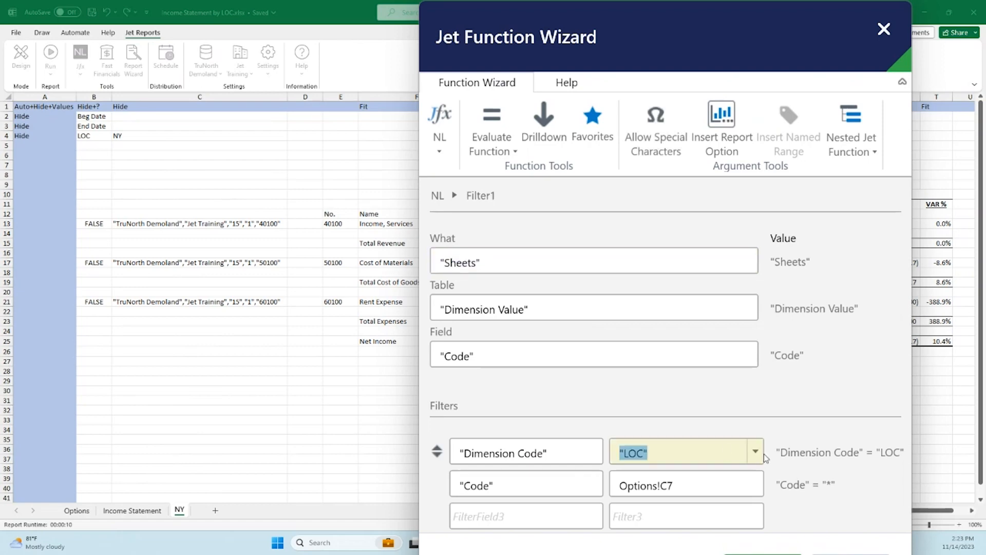
click(756, 453)
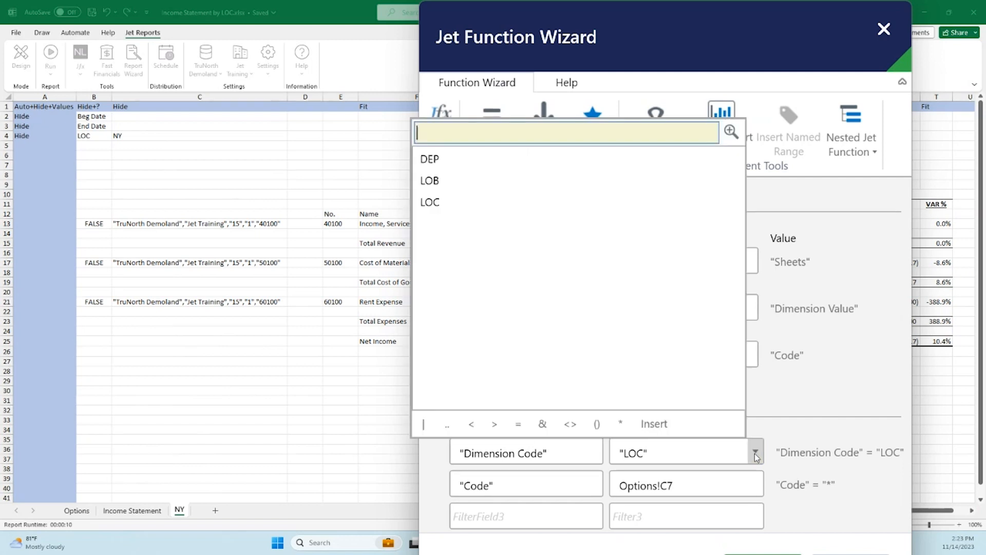
click(428, 168)
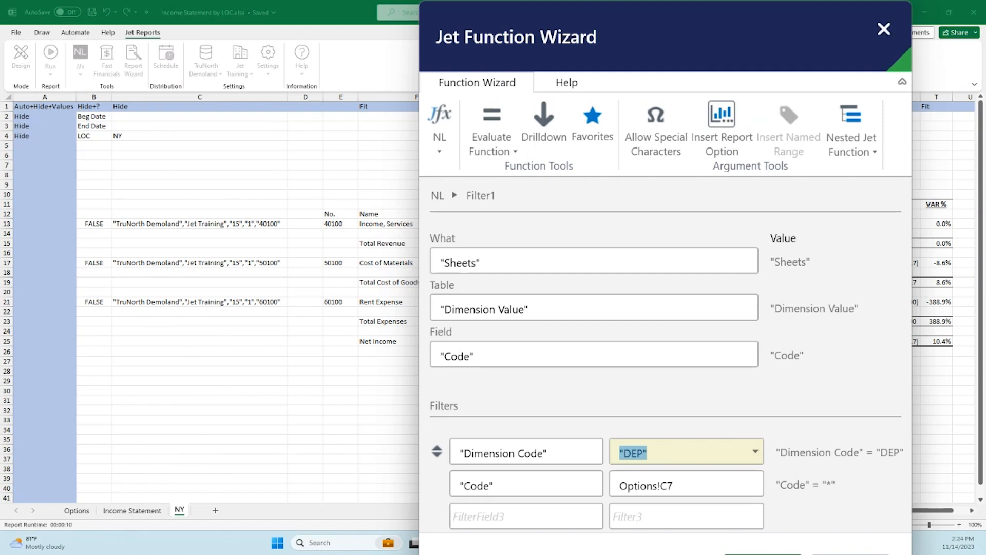
click(762, 553)
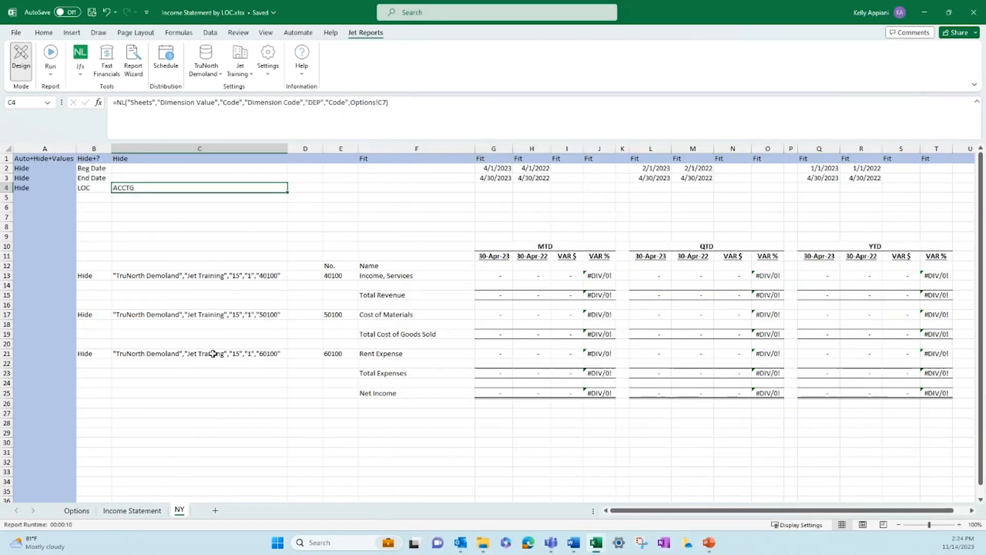
Edit the GL Balance function in G13 and clear its Global Dimension 1 Code argument.
click(494, 275)
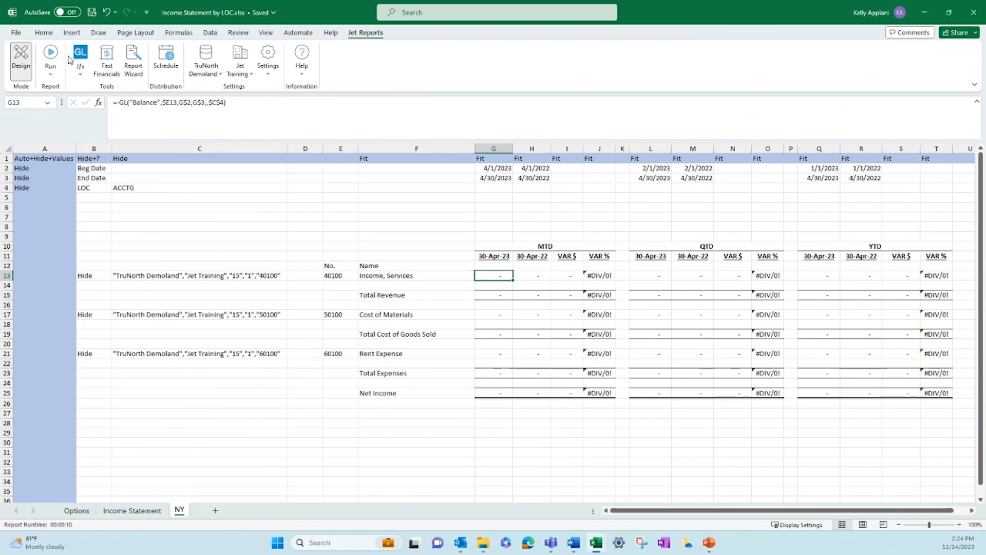
click(82, 76)
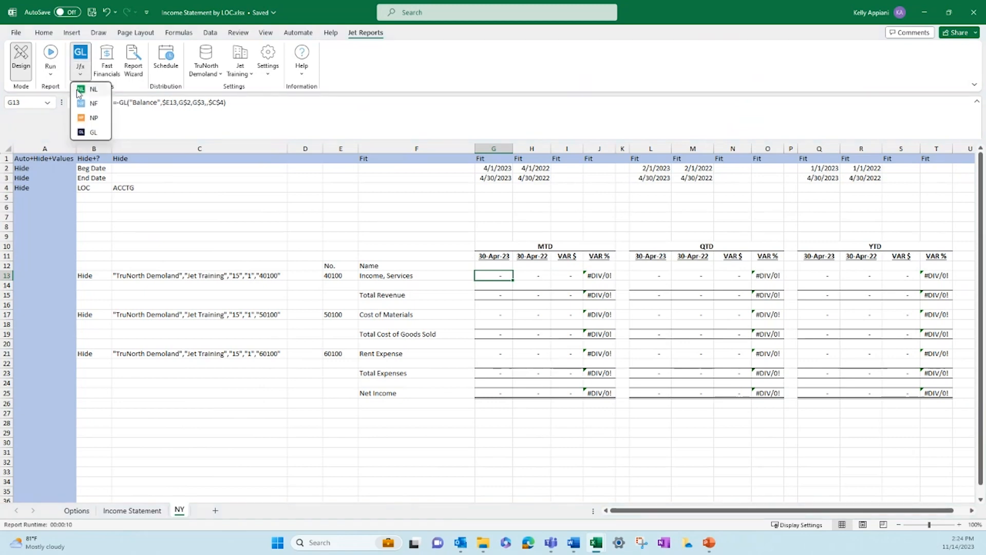
click(94, 119)
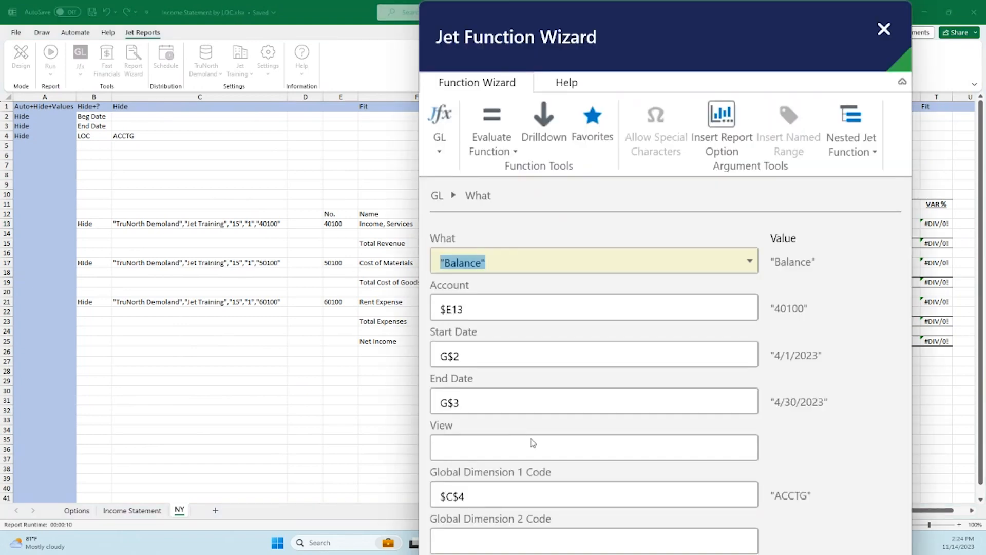
click(477, 496)
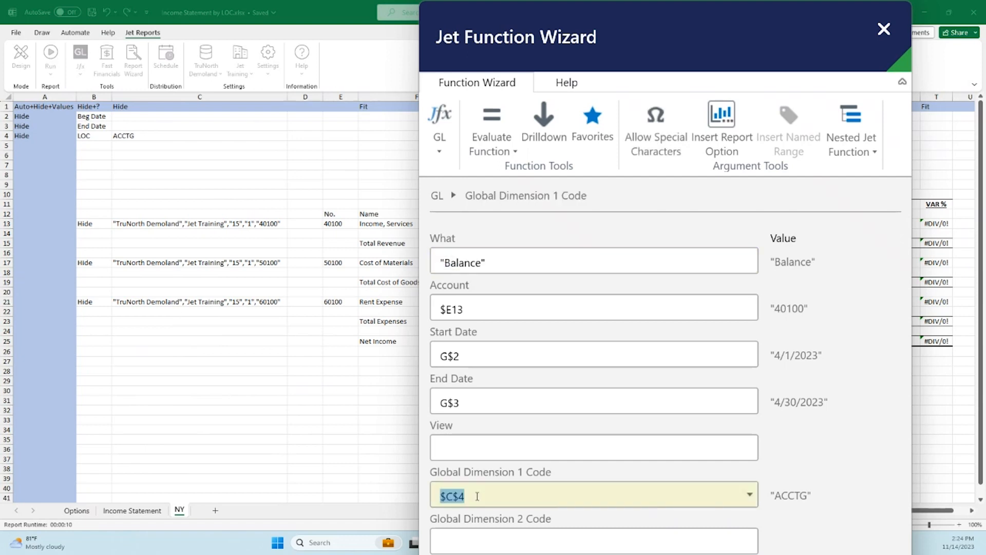
key(Delete)
Set the Global Dimension 2 Code argument of the G13 GL Balance function to $C$4 and apply the function.
click(675, 543)
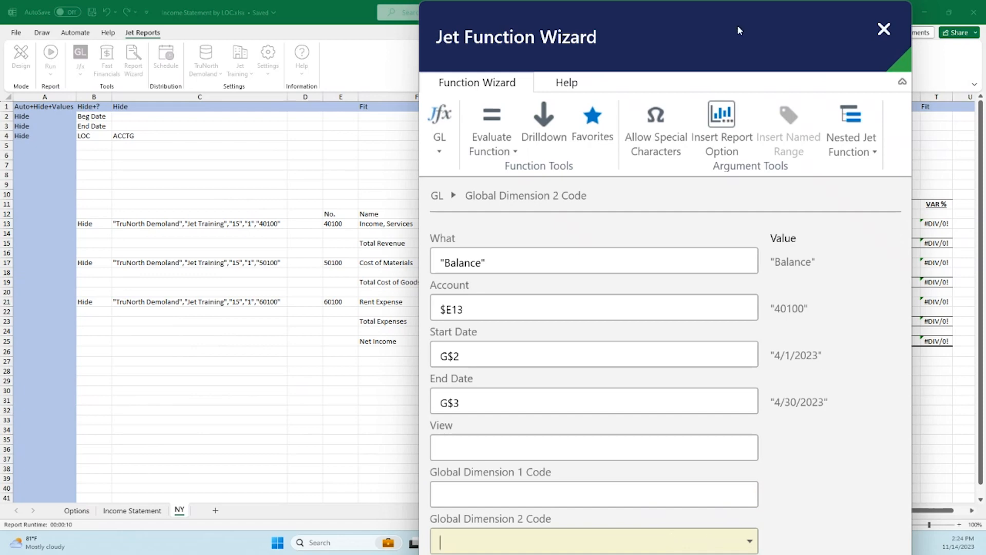
drag(697, 3, 594, 58)
drag(595, 27, 595, 57)
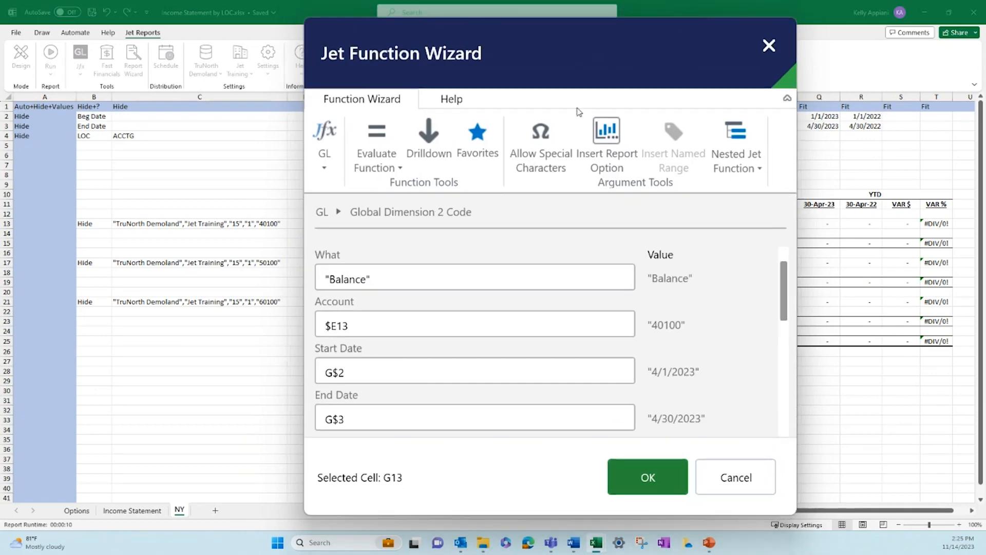
scroll(385, 417, down, 3)
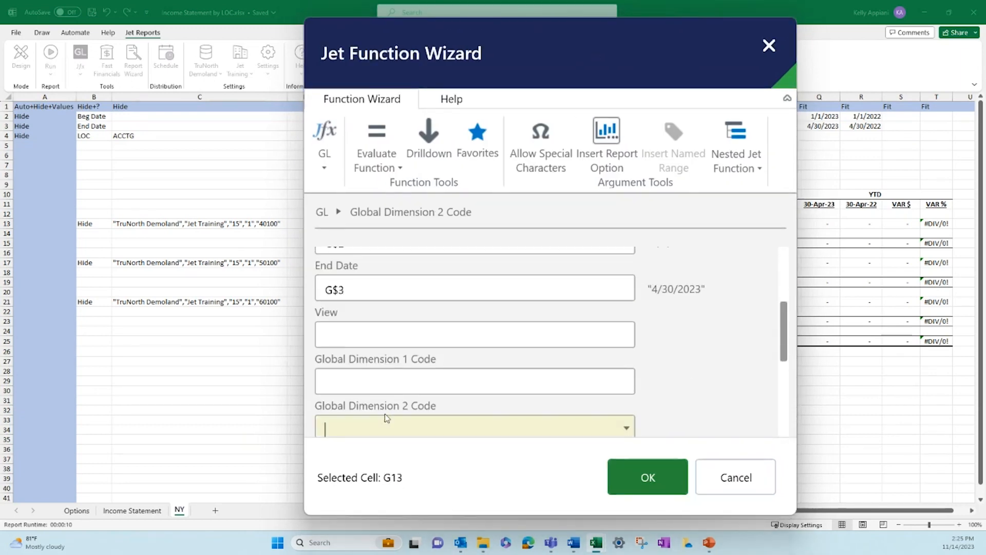
click(626, 428)
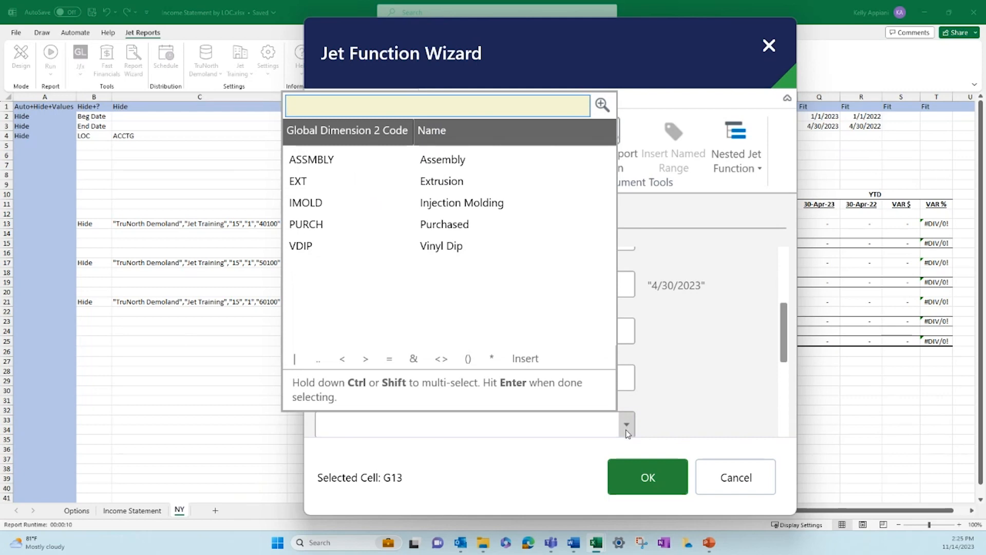
click(503, 423)
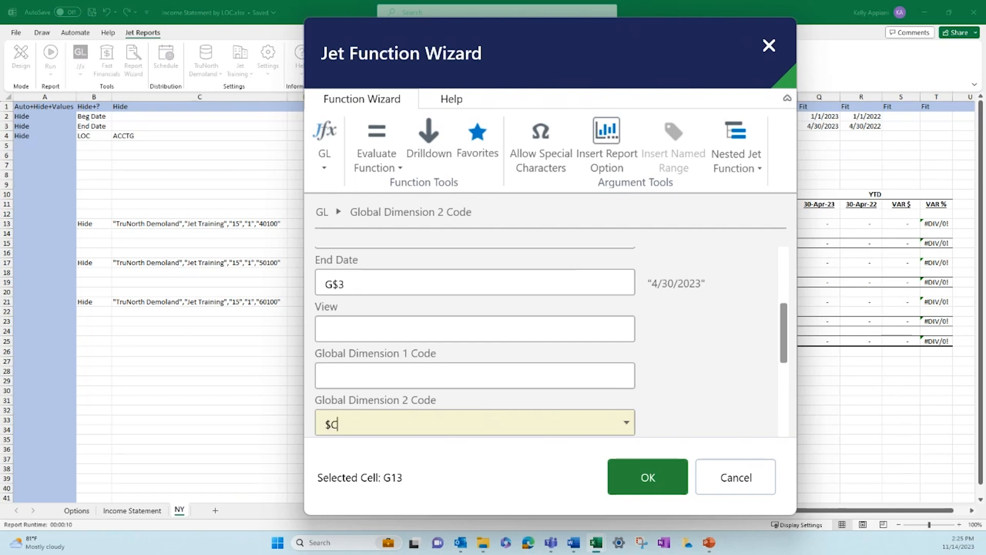
text($4)
click(660, 480)
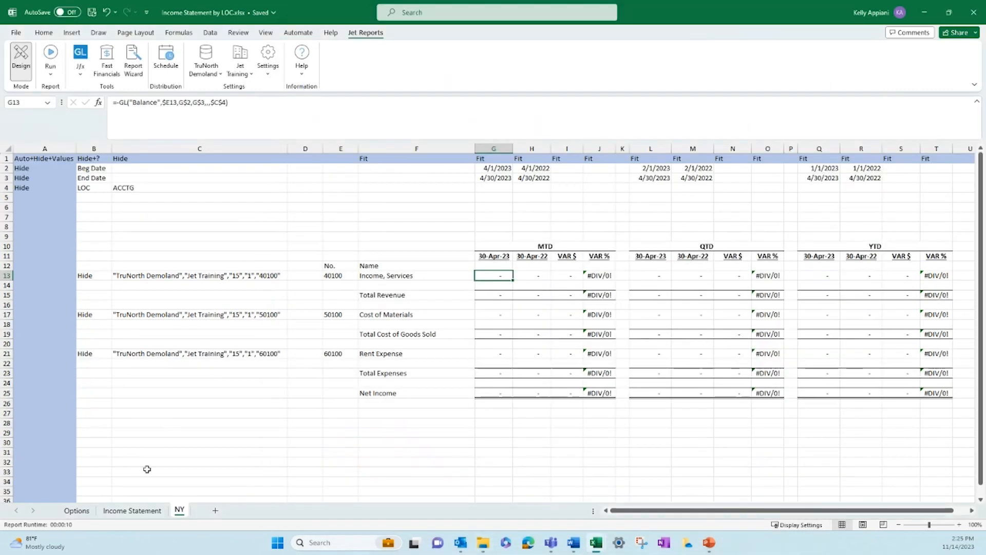
Change the dimension label in B4 of the Income Statement sheet to LOB.
click(131, 510)
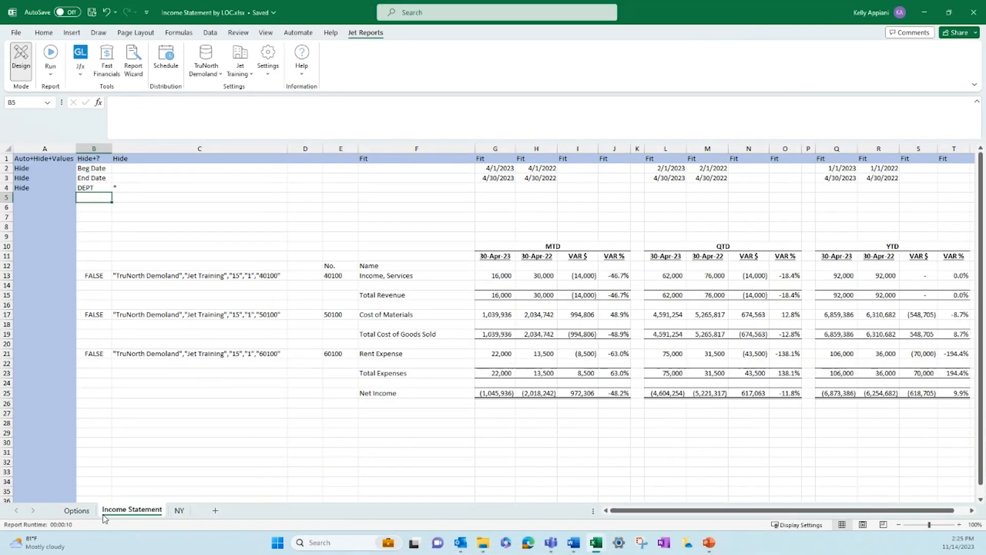
click(99, 188)
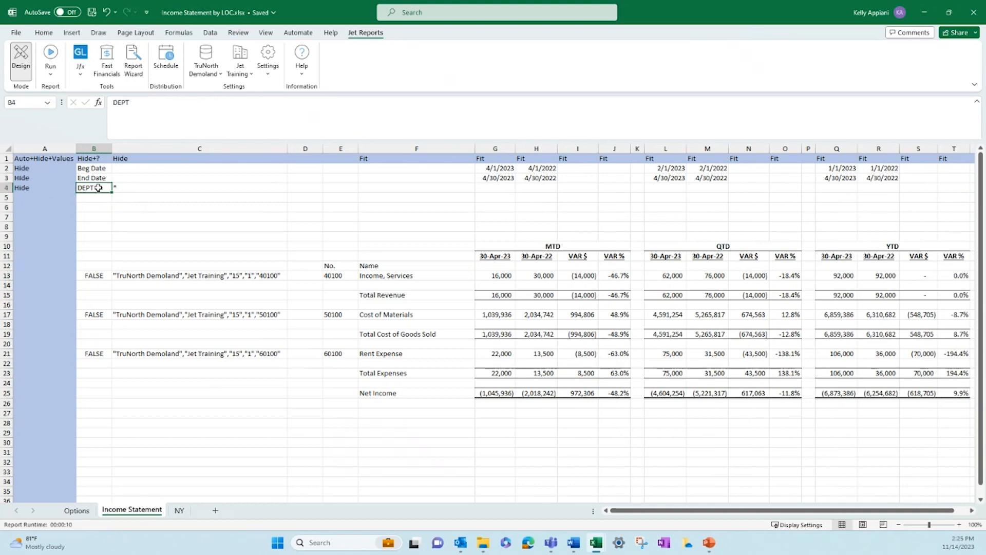
text(LOB)
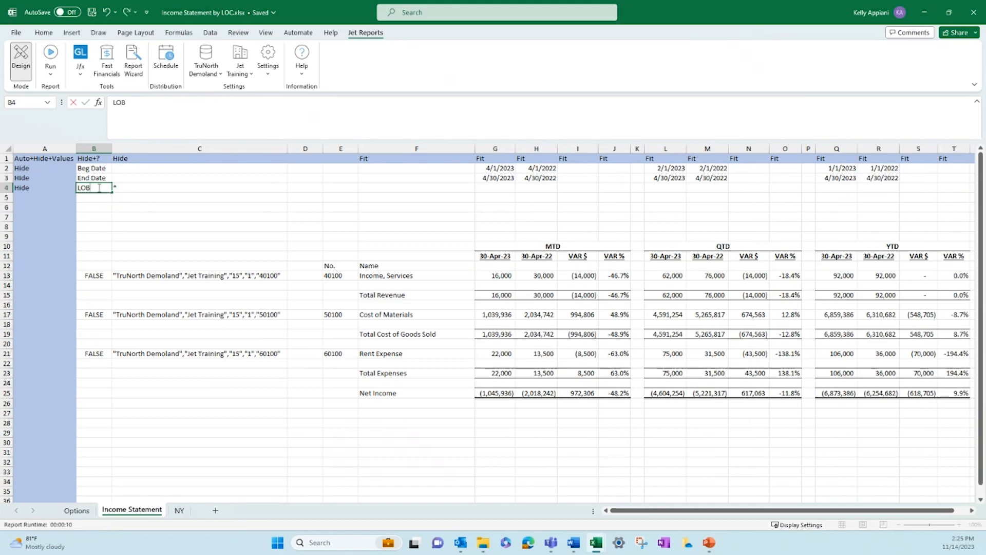
key(Return)
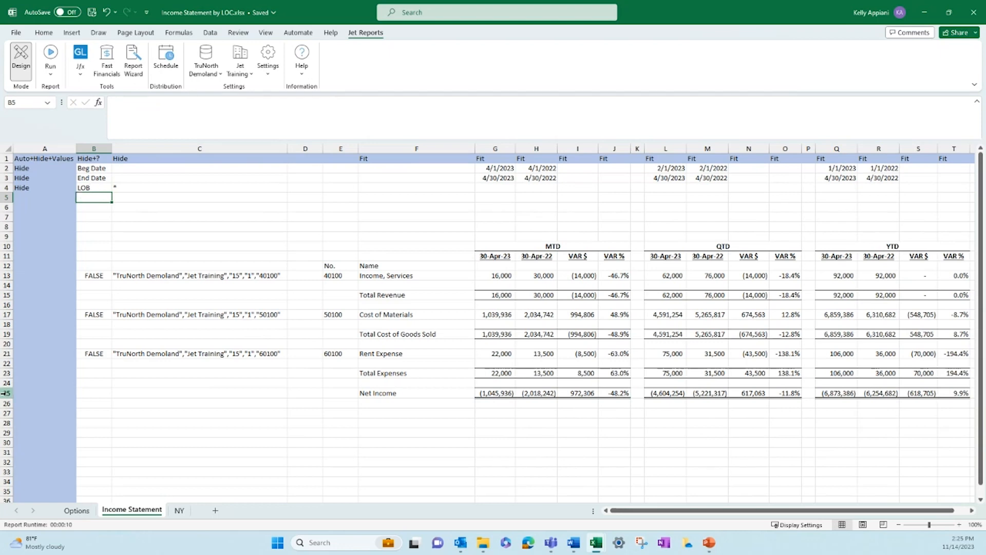
Rename the option title in B7 of the Options sheet to LOB Code.
click(77, 510)
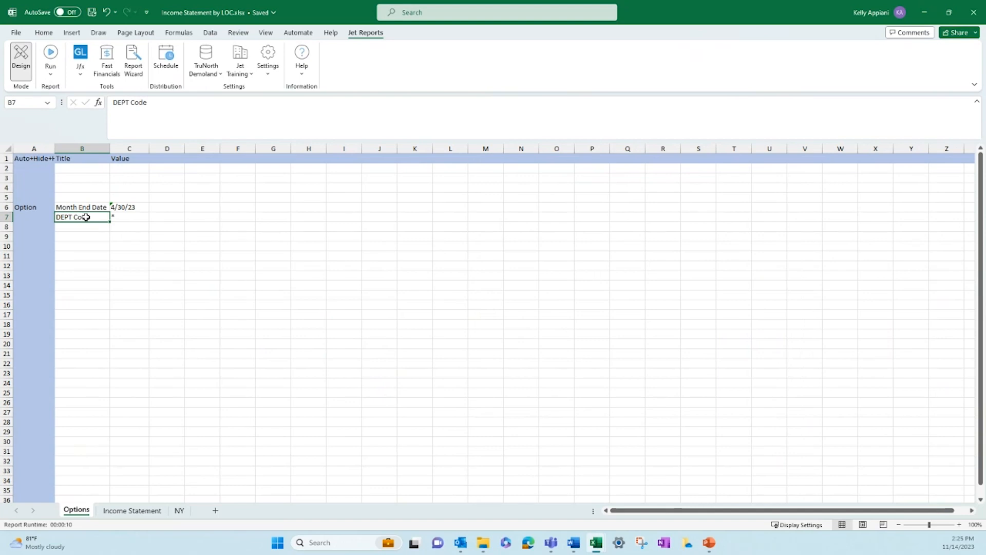
text(LOB)
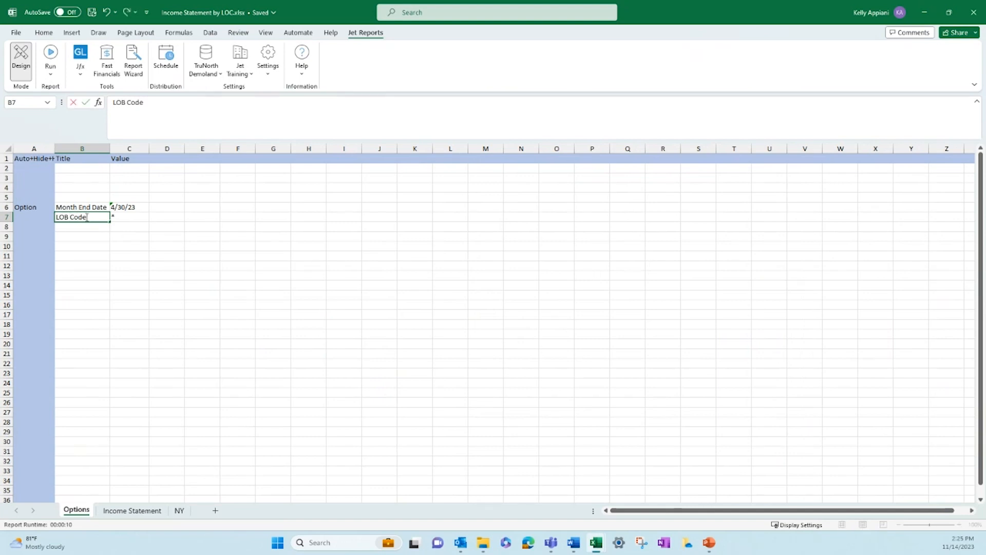
key(Return)
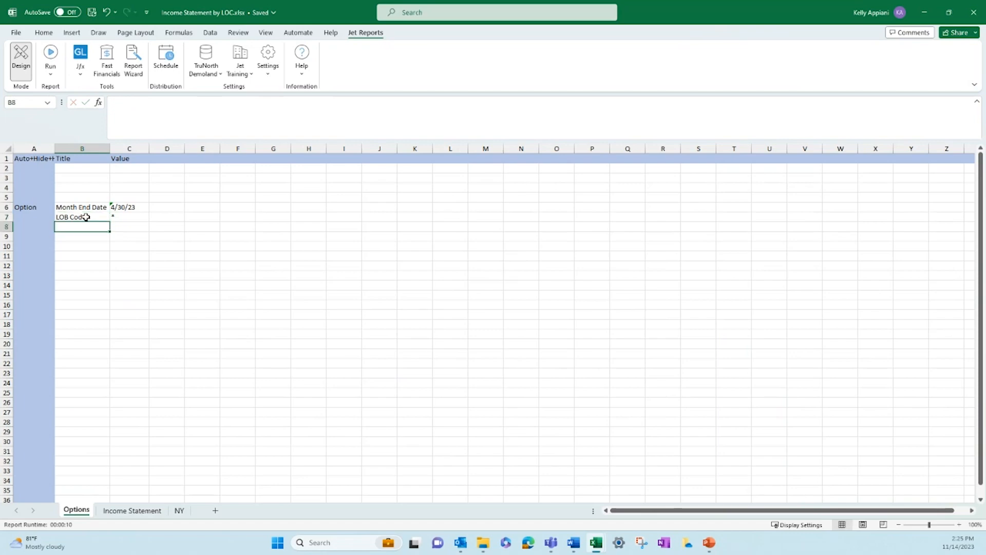
Copy the GL Balance formula from G13 of the NY sheet to H13 and to the Cost of Materials cells G17:H17.
click(132, 511)
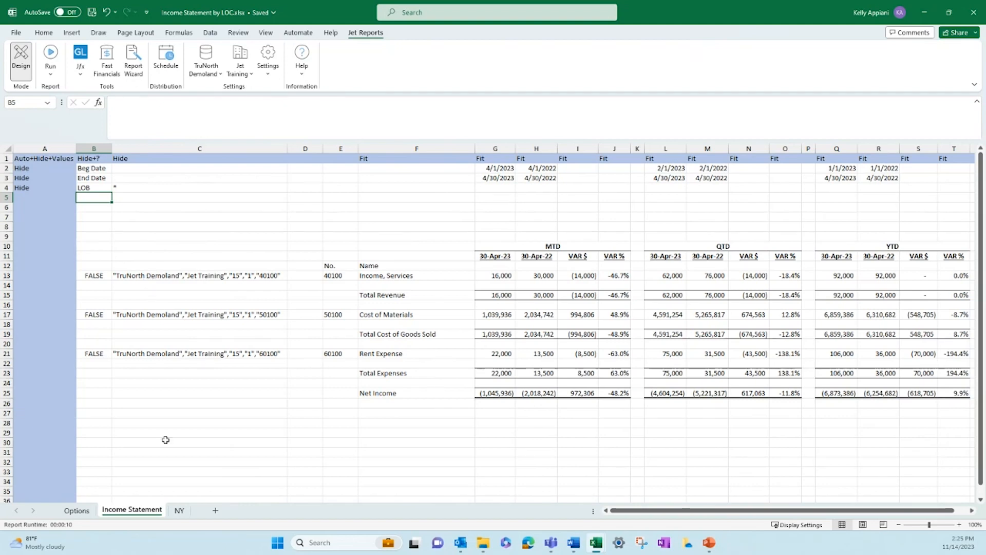
click(179, 510)
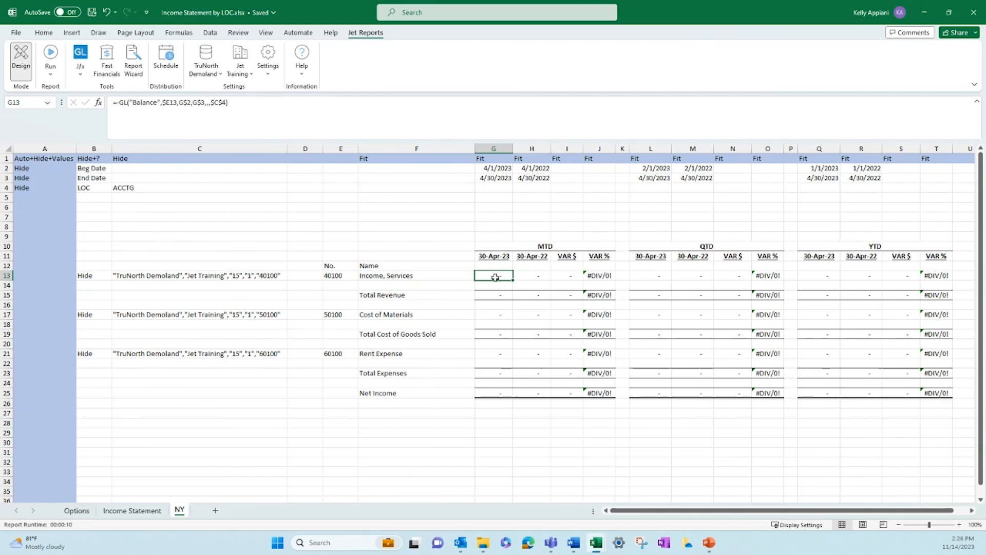
click(522, 276)
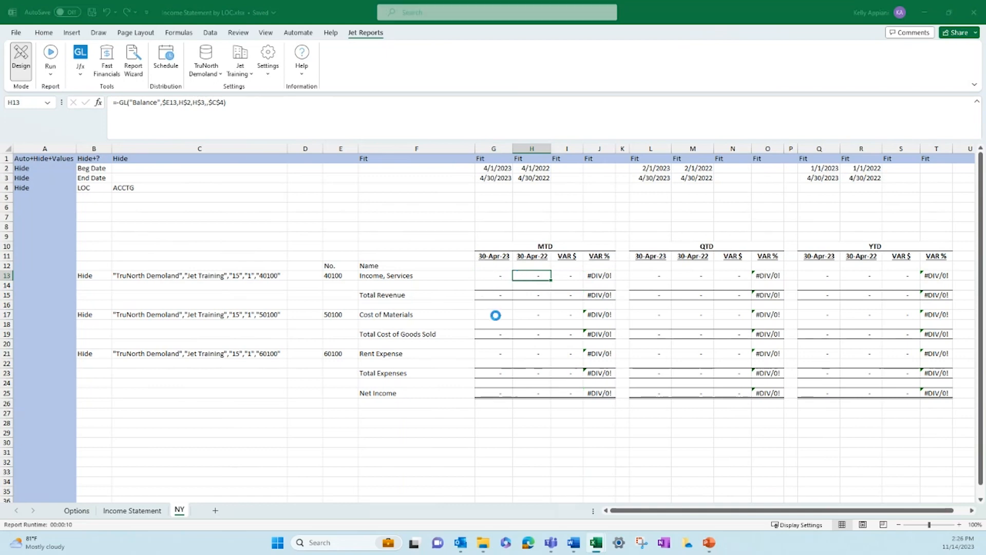
drag(495, 315, 529, 314)
text(=-GL("Balance",$E17,G$2,G$3,,,$C$4))
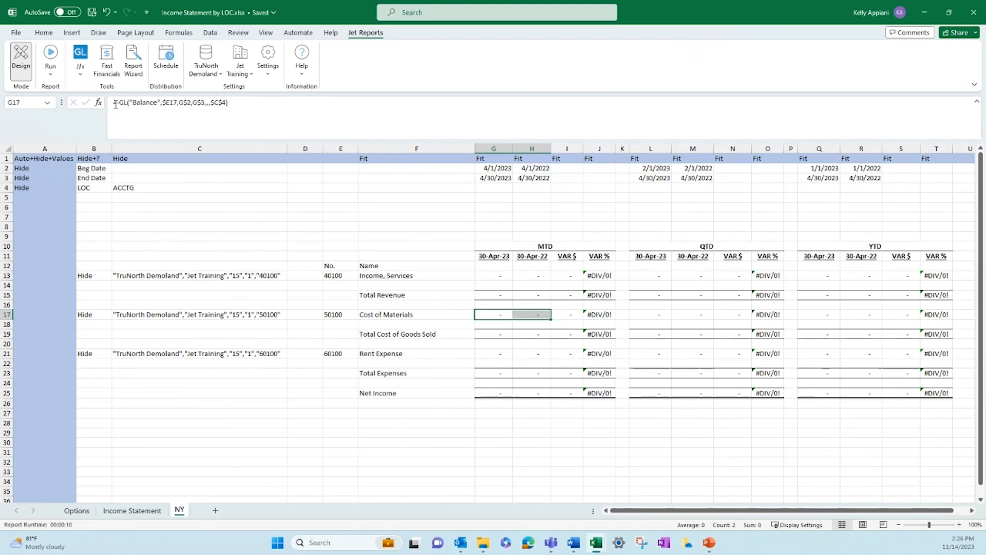
Remove the minus sign in front of the GL Balance formulas in the Cost of Materials cells G17 and H17.
click(494, 313)
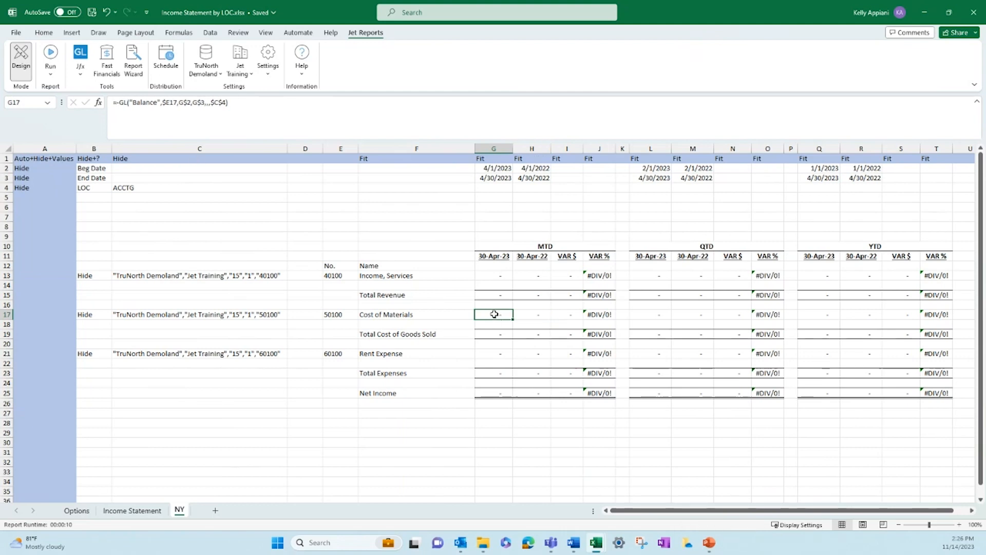
click(117, 102)
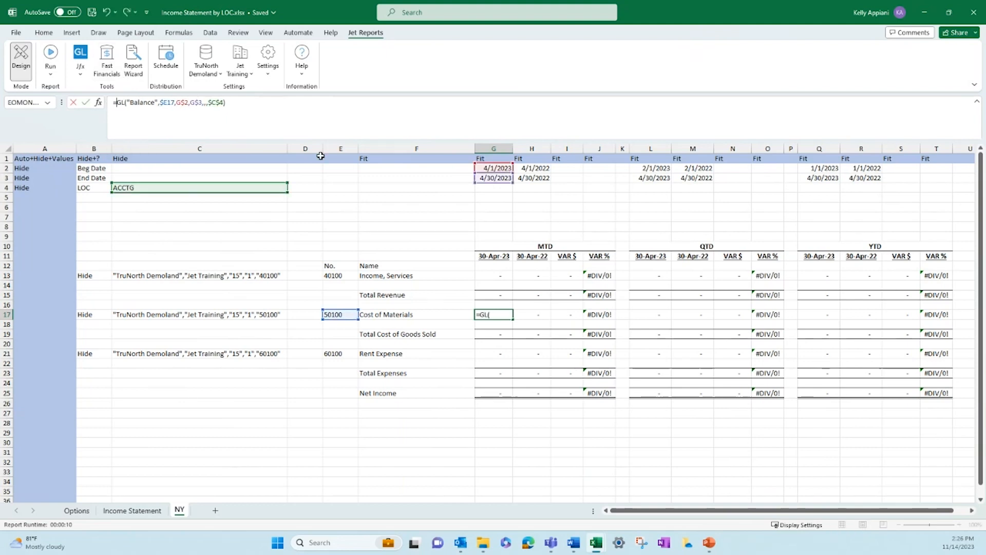
key(Return)
key(Up)
key(Right)
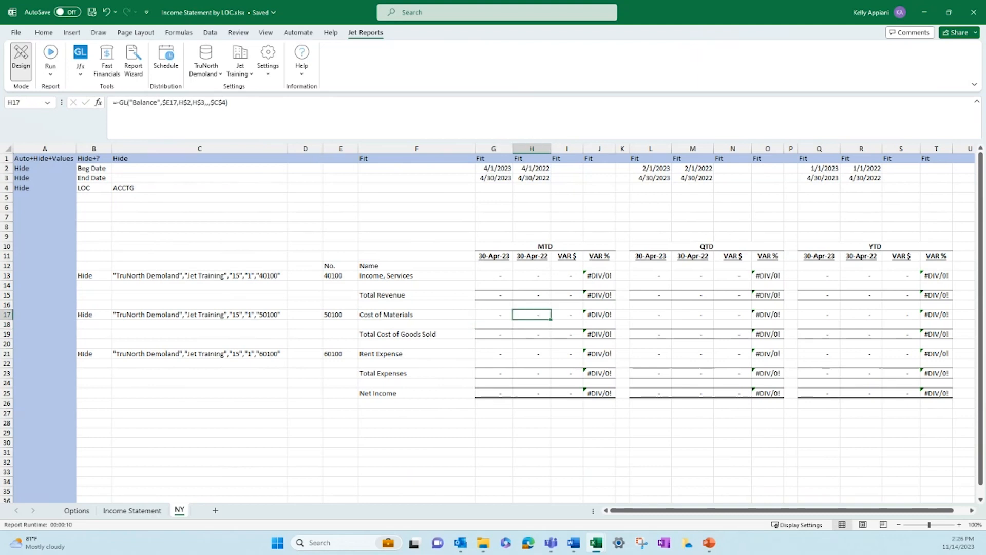
click(120, 106)
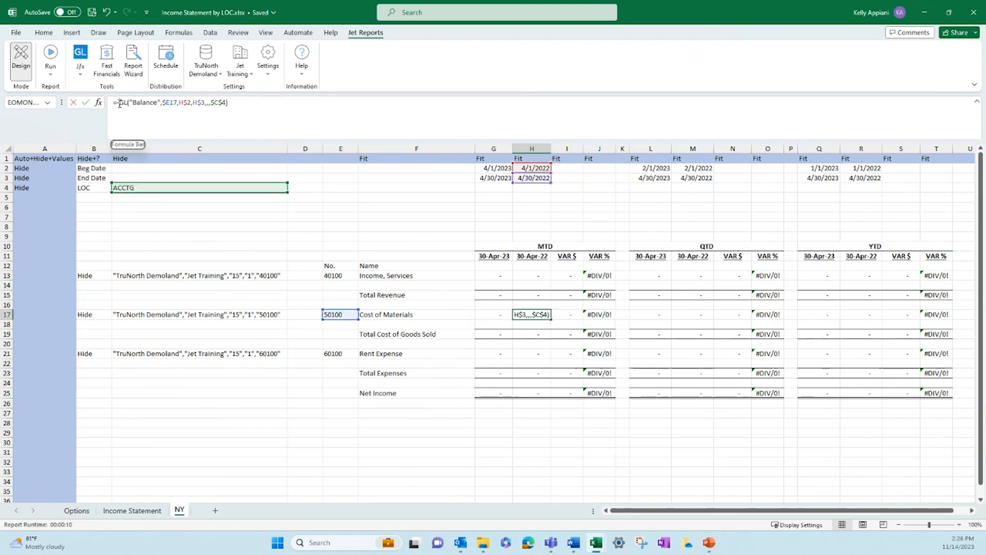
key(BackSpace)
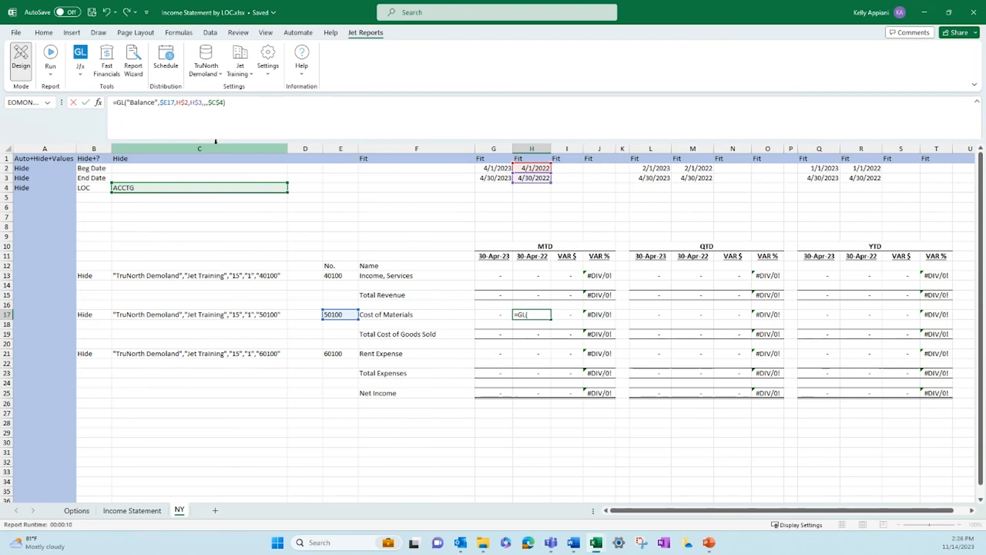
key(Return)
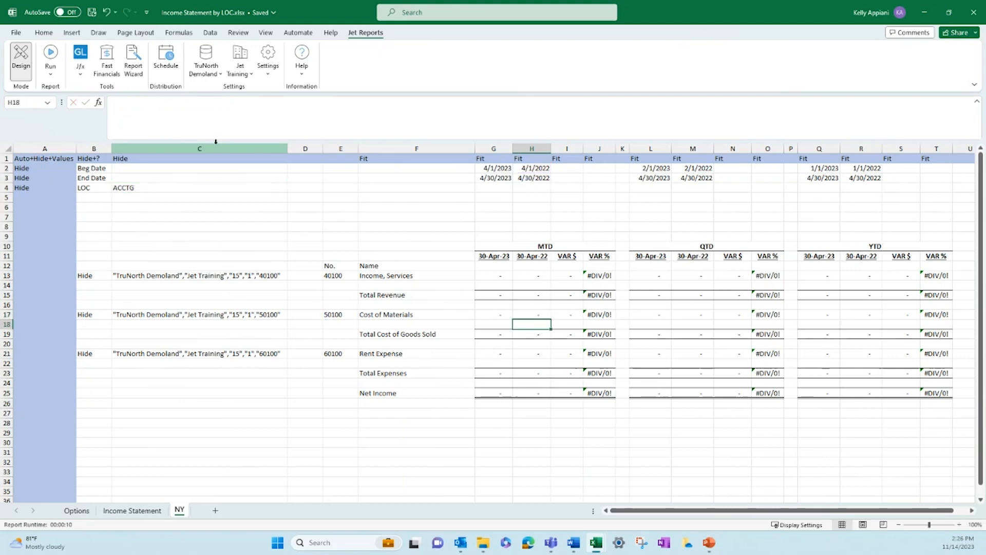
Copy the Cost of Materials GL Balance formulas from G17:H17 to the Rent Expense cells G21:H21.
click(503, 279)
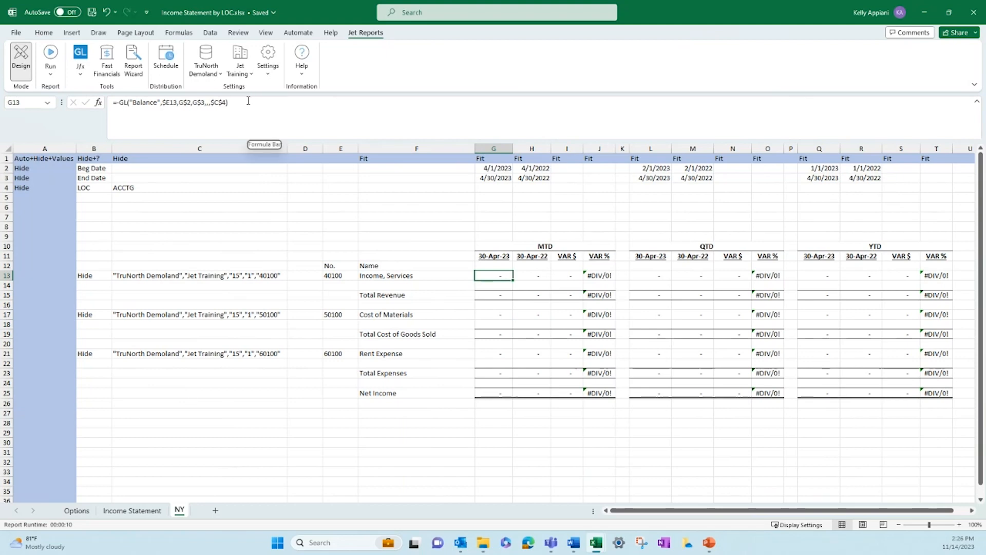
drag(499, 316, 542, 319)
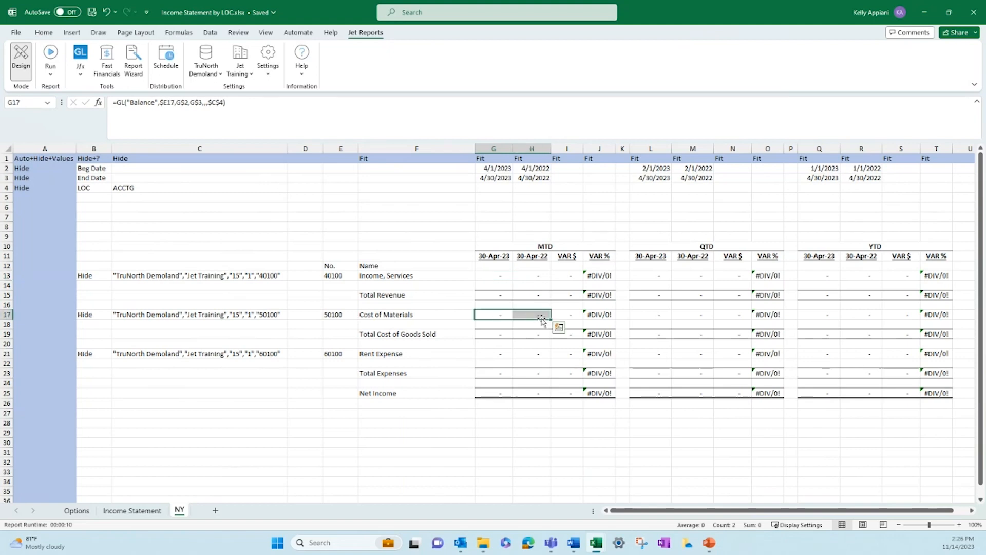
click(503, 353)
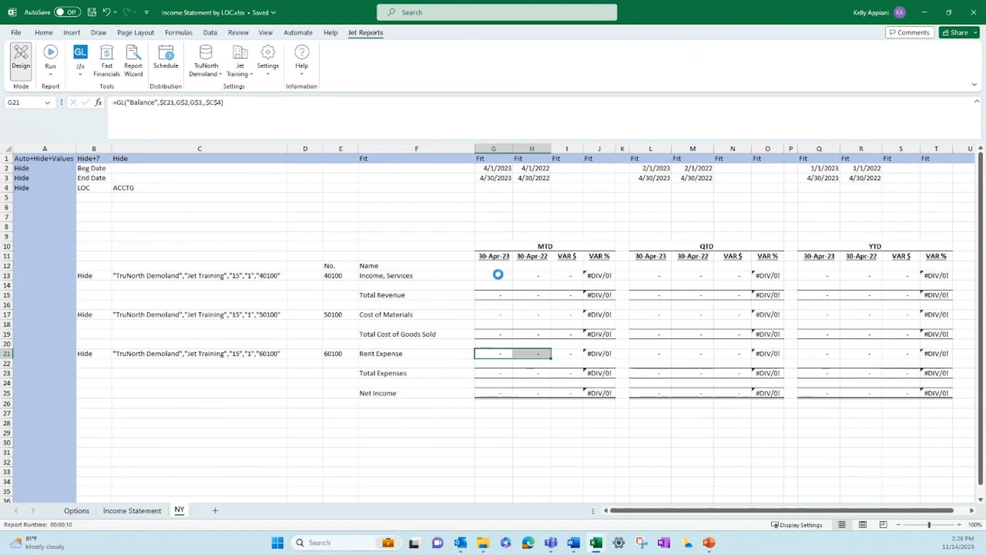
Copy the MTD block G13:H21 to the QTD columns starting at L13 and the YTD columns starting at Q13.
drag(495, 275, 537, 351)
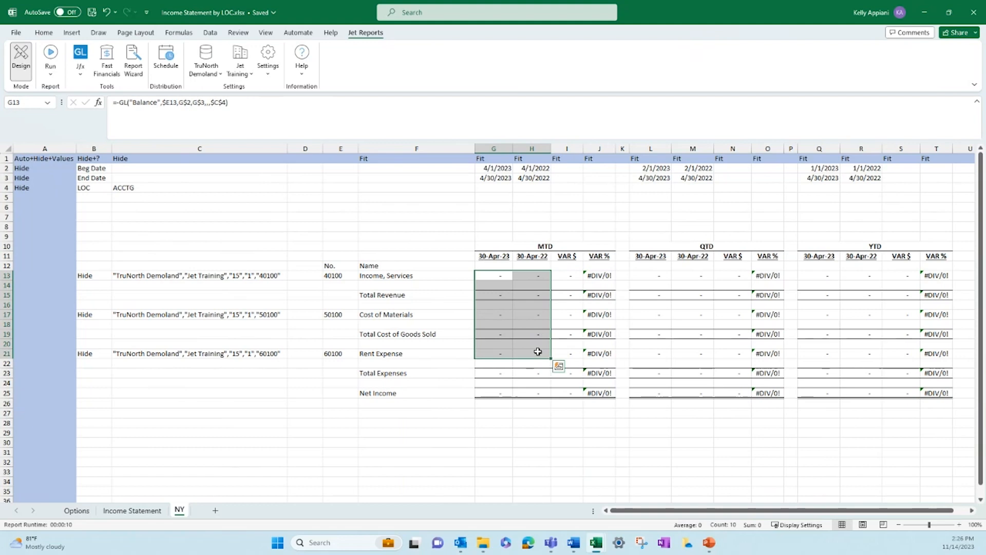
click(659, 275)
key(ctrl+v)
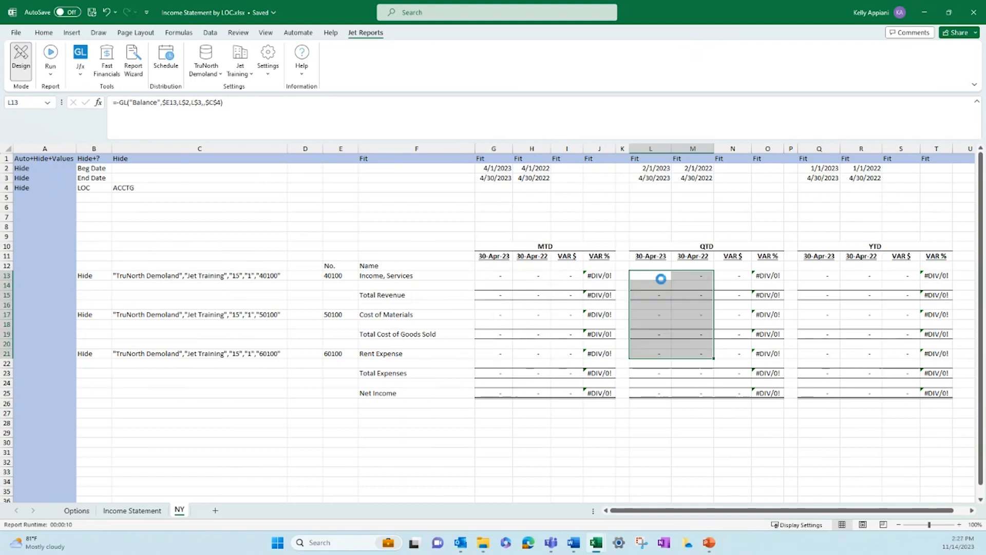
click(828, 275)
key(ctrl+v)
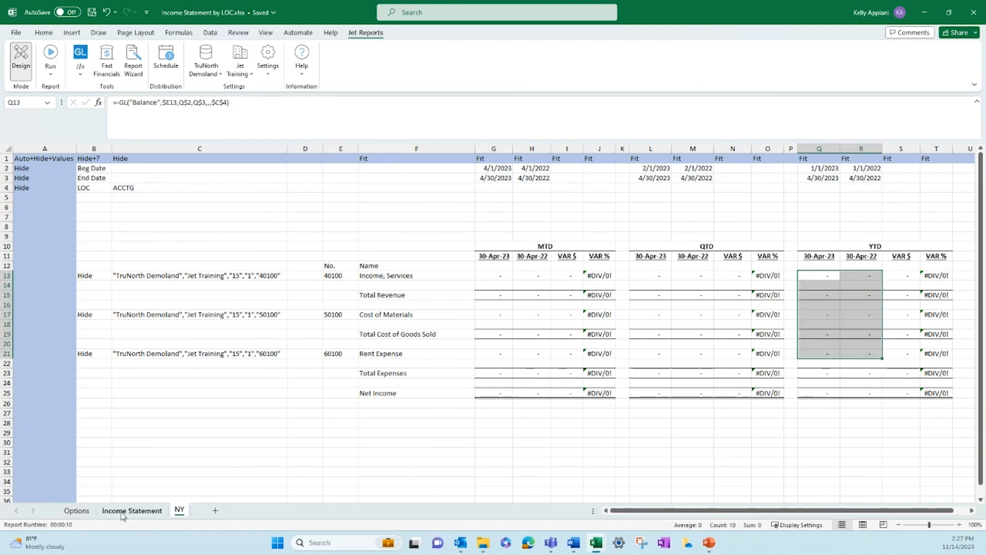
Run the report with the Month End Date option 4/30/23 and check the generated ACCTG sheet.
click(50, 71)
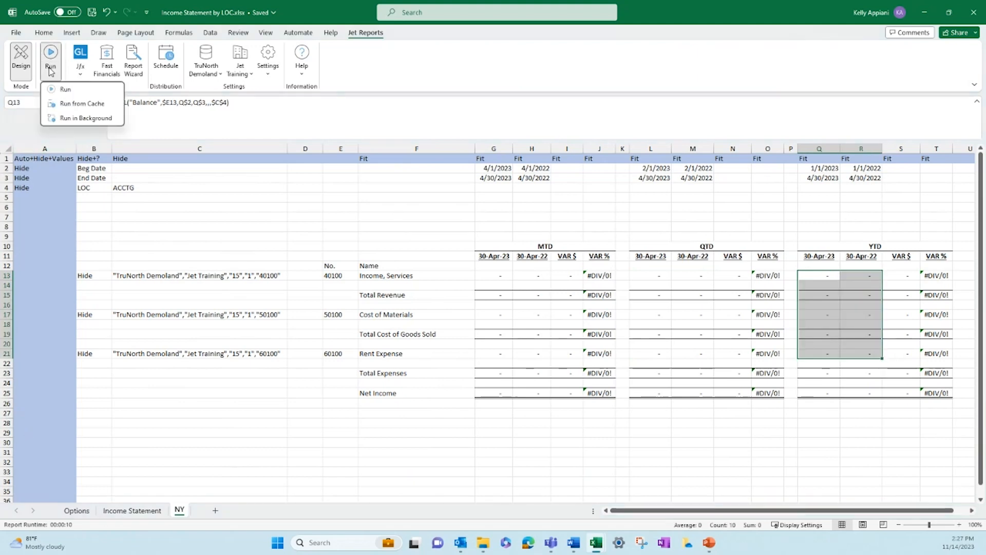
click(65, 90)
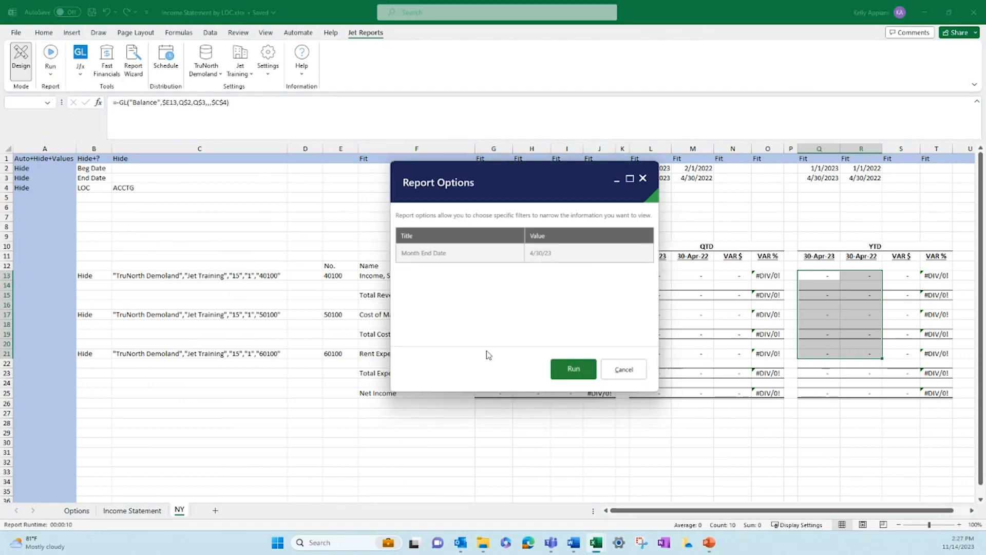
click(586, 373)
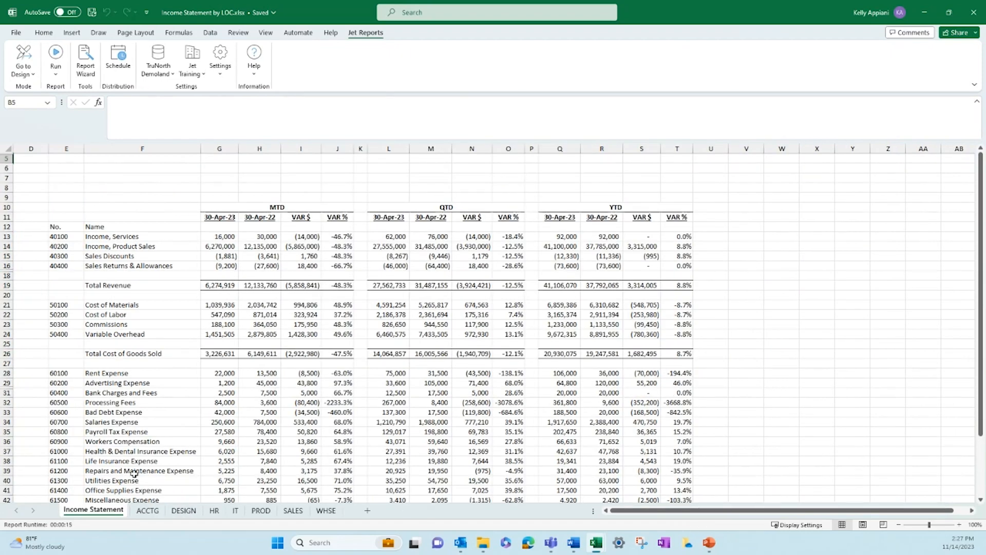
click(149, 511)
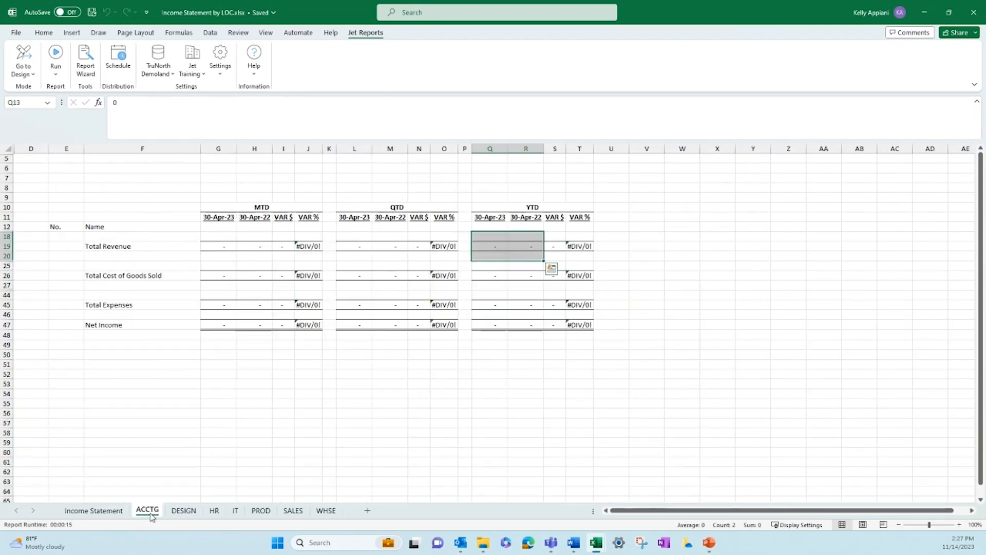
Return the report to design mode and check the dimension formula in C4 of the Income Statement and ACCTG sheets.
click(110, 510)
click(23, 69)
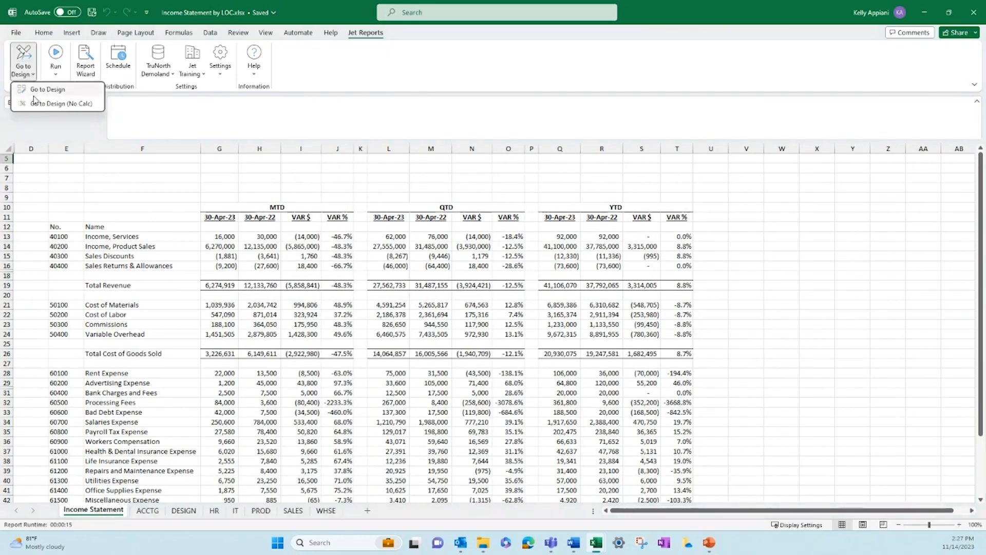
click(36, 90)
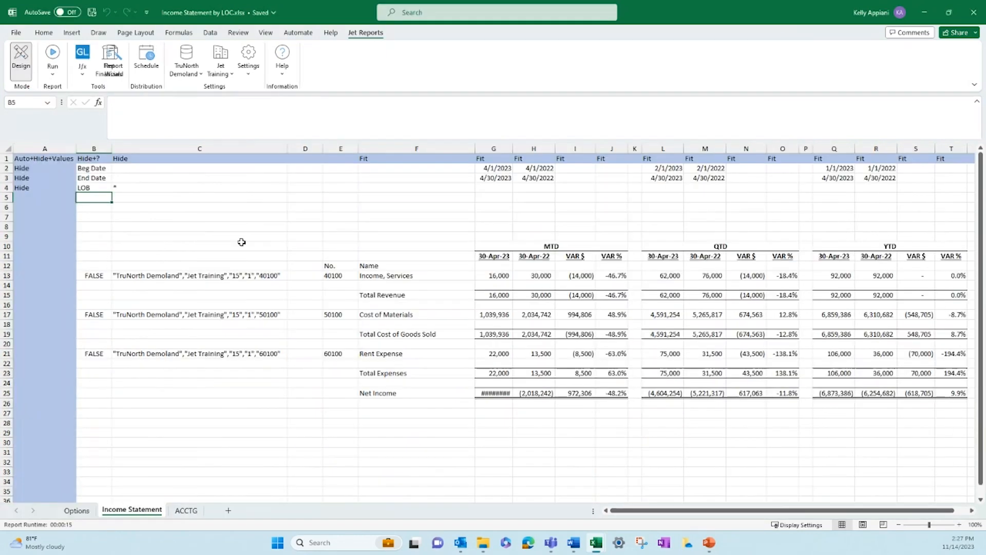
click(85, 188)
click(133, 187)
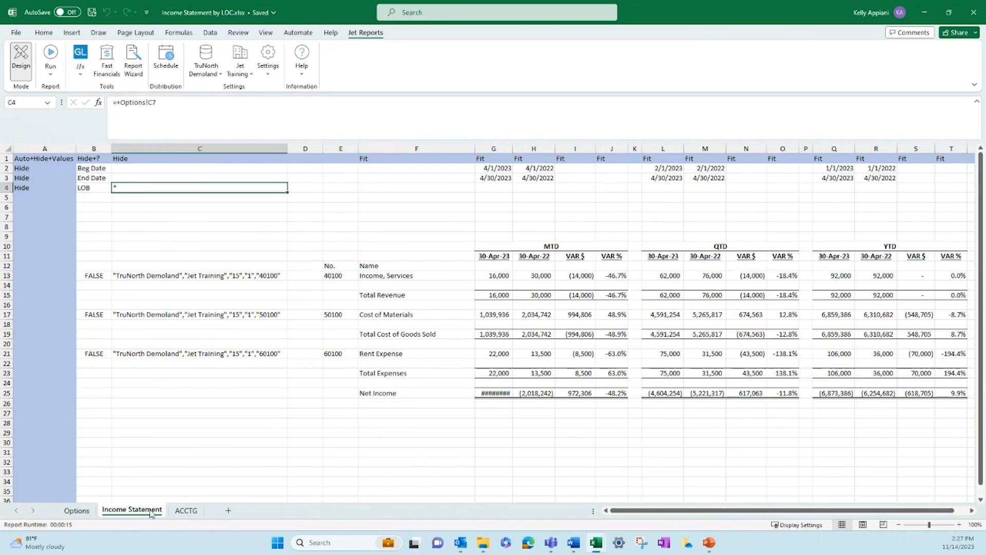
click(185, 510)
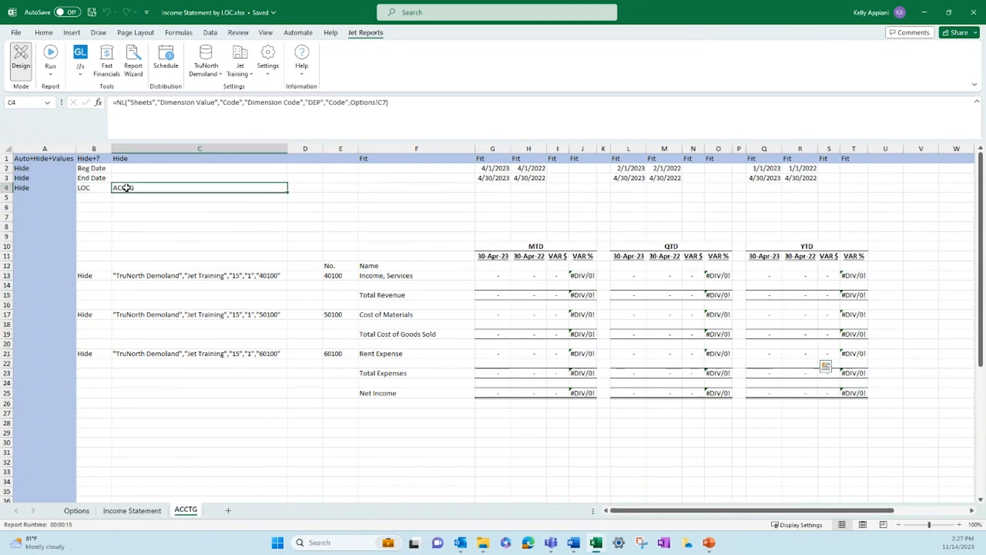
Set the Dimension Code filter of the NL Sheets function in C4 of the ACCTG sheet to LOB.
click(80, 71)
click(85, 148)
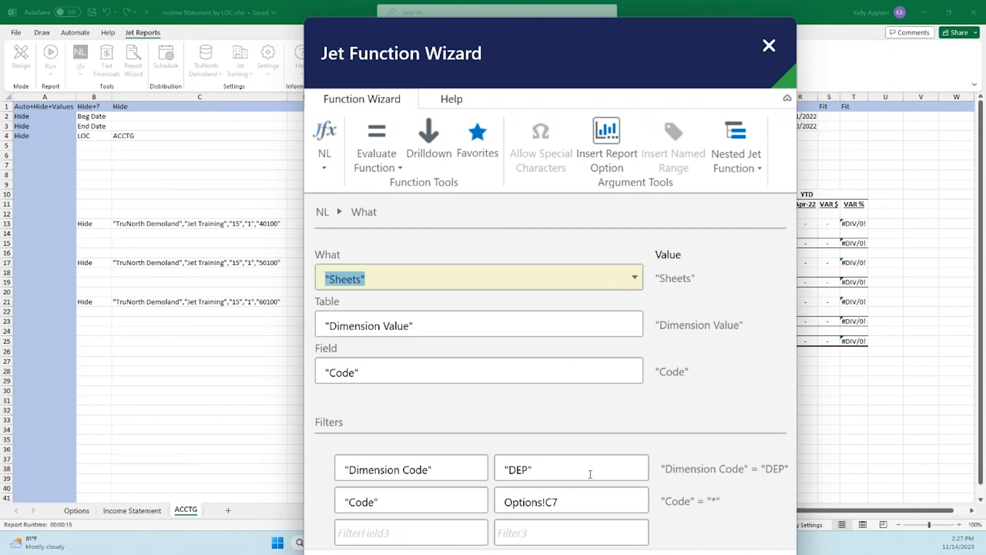
click(590, 474)
click(640, 468)
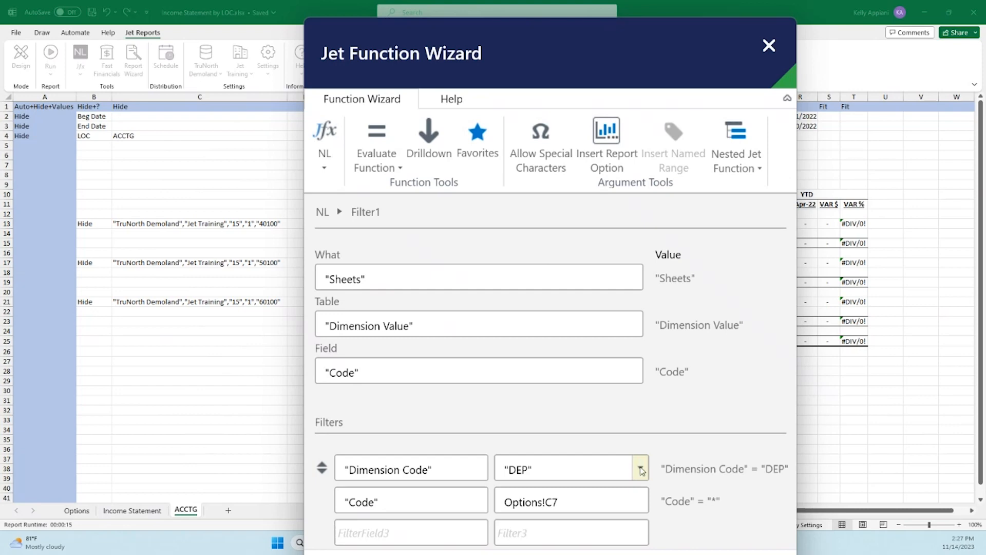
click(314, 197)
click(314, 197)
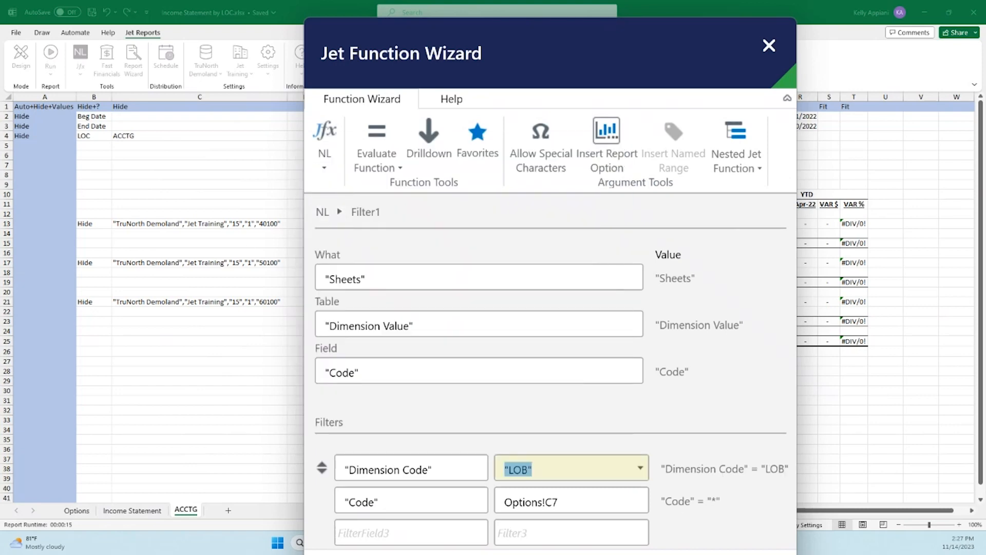
key(Return)
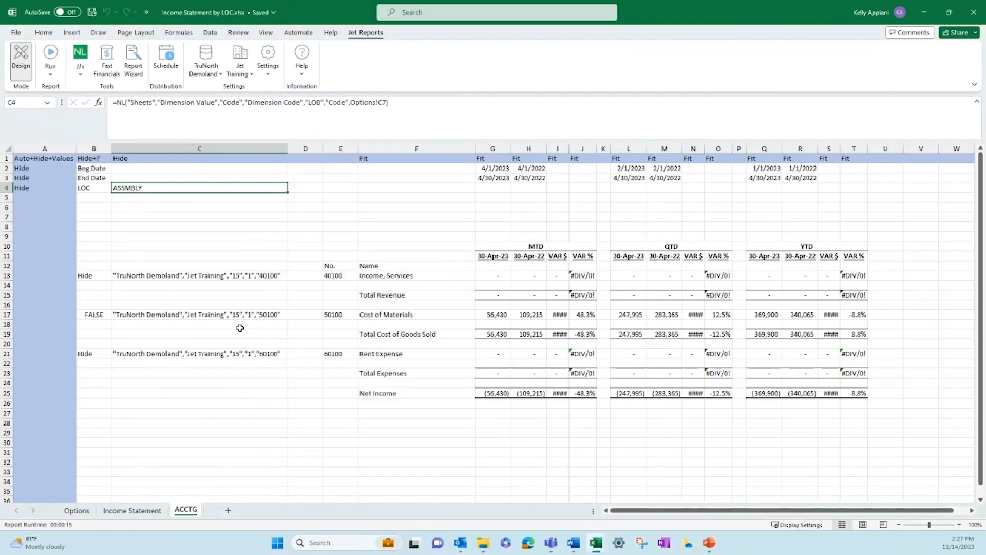
Run the report again with the LOB dimension filter applied.
click(50, 72)
click(57, 89)
click(573, 369)
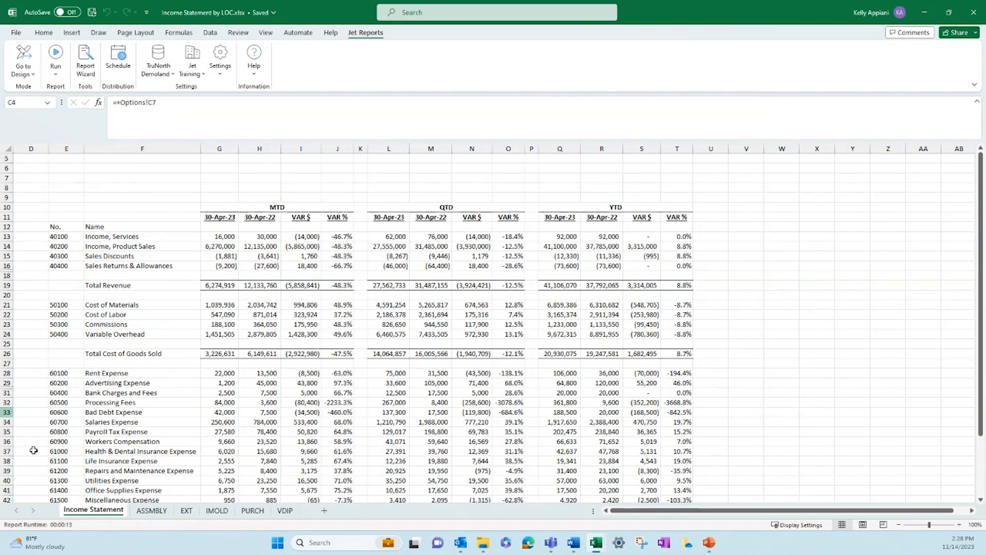
Review the generated ASSMBLY, EXT, PURCH and VDIP sheets and return to the Income Statement sheet.
right_click(165, 515)
click(166, 515)
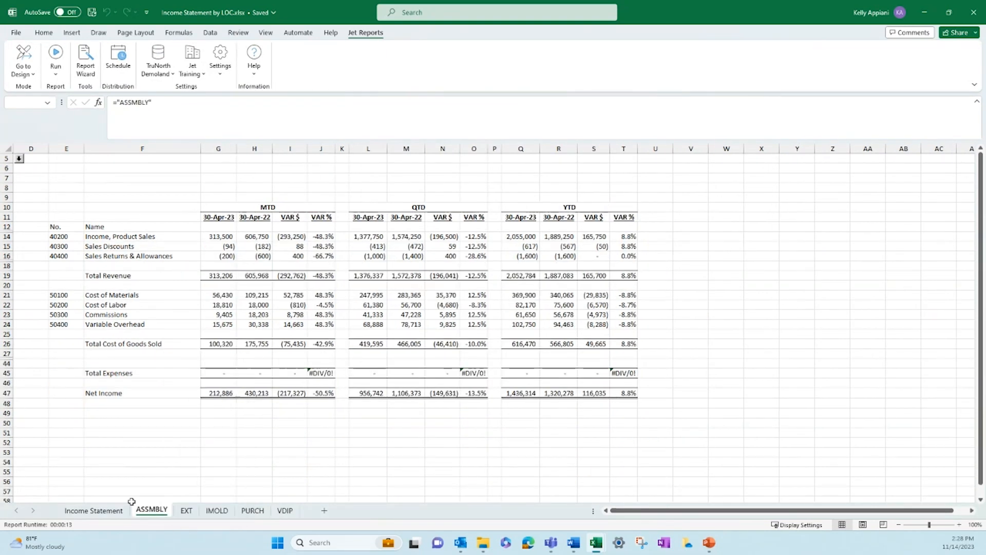
click(186, 511)
click(251, 512)
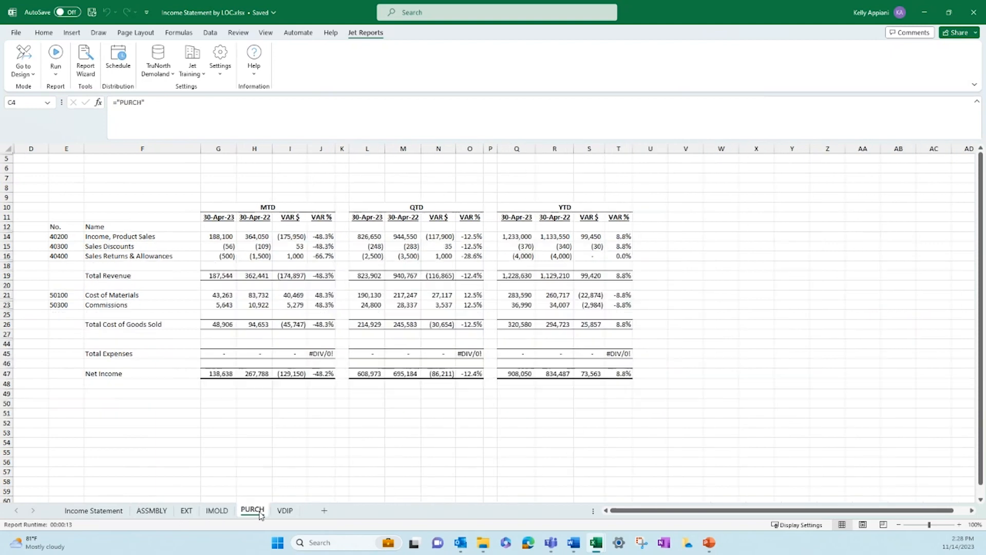
click(283, 512)
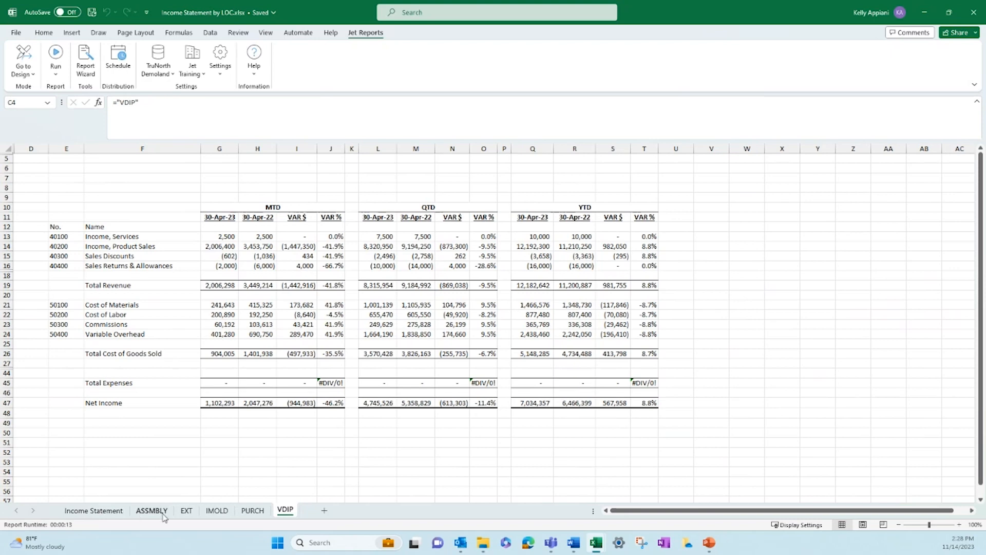
click(110, 512)
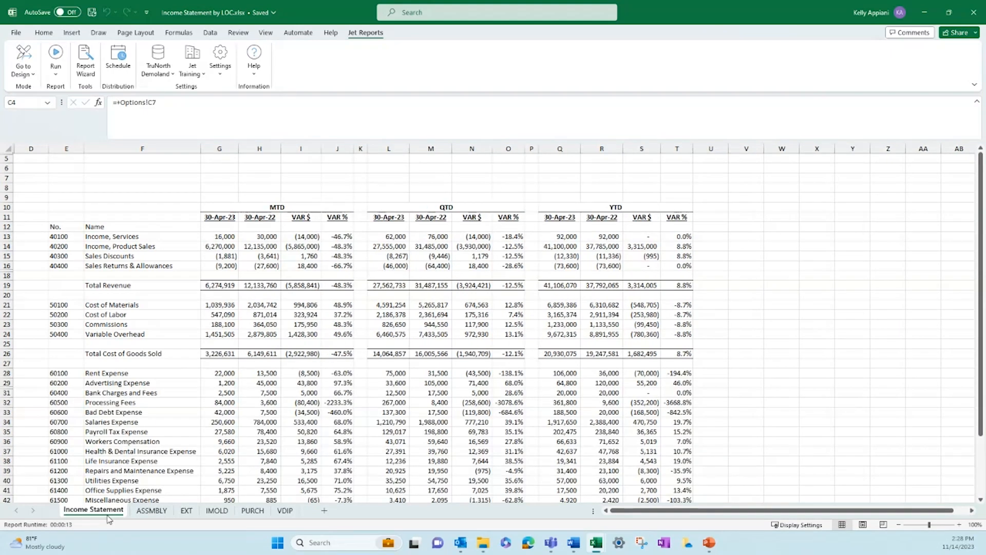
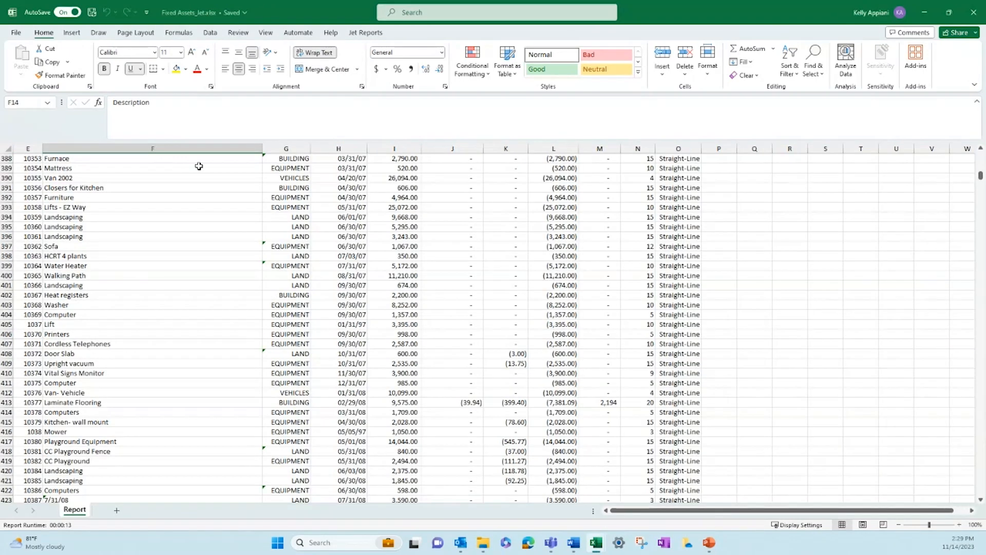
Examine the first asset row of the Fixed Asset Report across the posting group, acquisition and depreciation columns.
scroll(143, 182, up, 20)
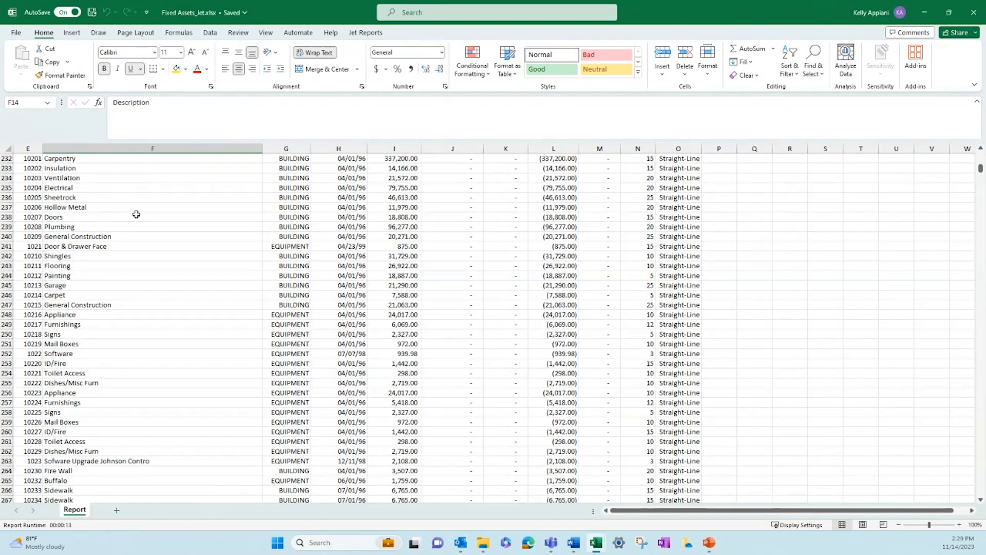
scroll(133, 210, up, 20)
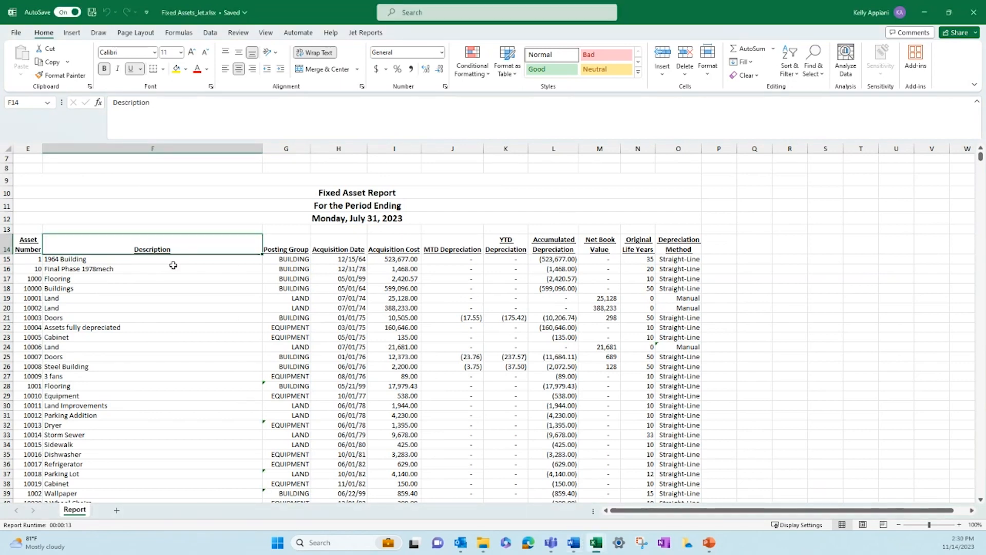
click(302, 258)
click(355, 260)
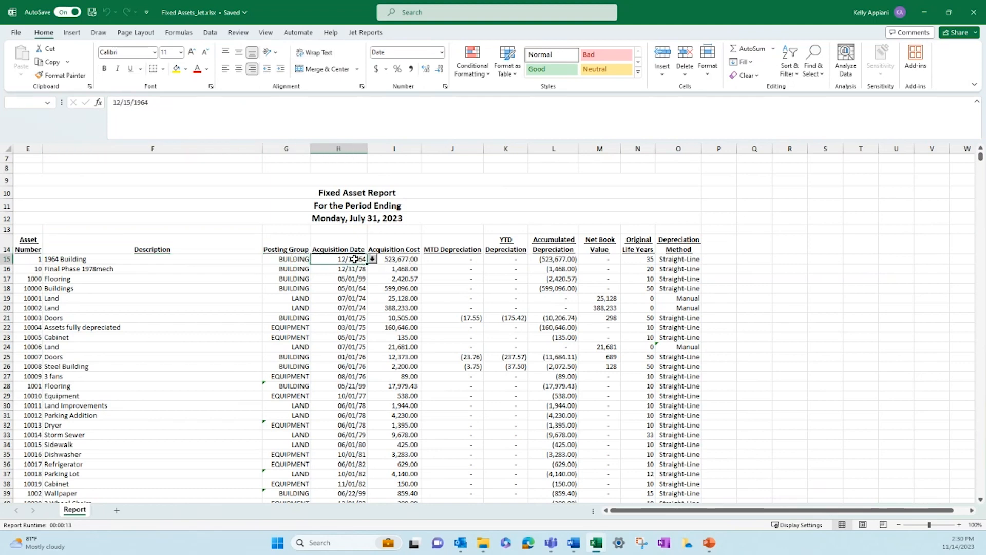
click(404, 259)
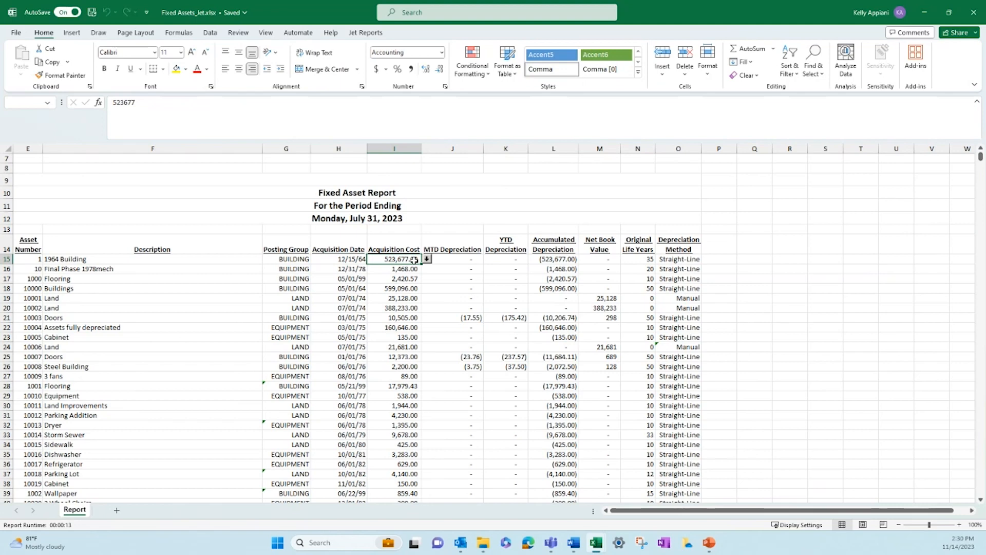
click(475, 259)
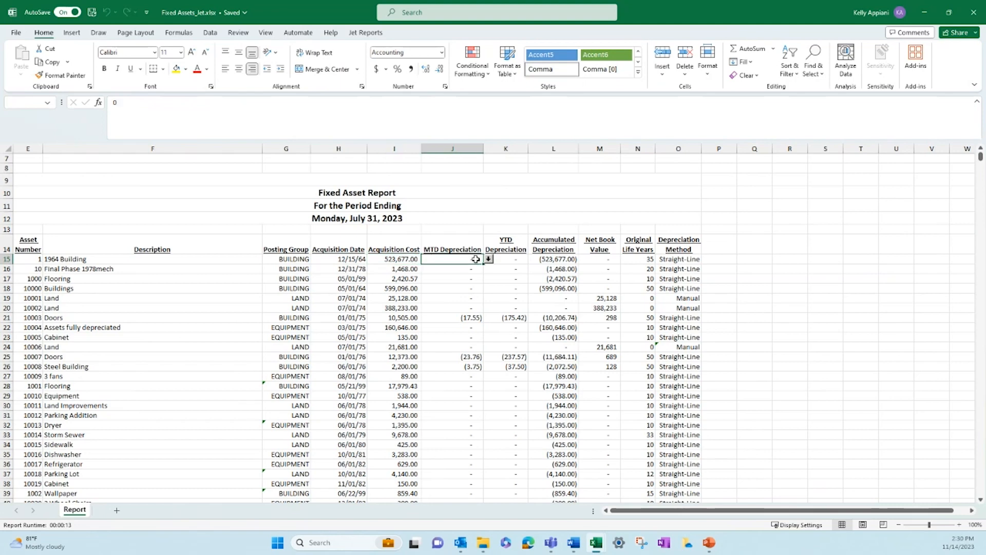
click(508, 259)
click(572, 260)
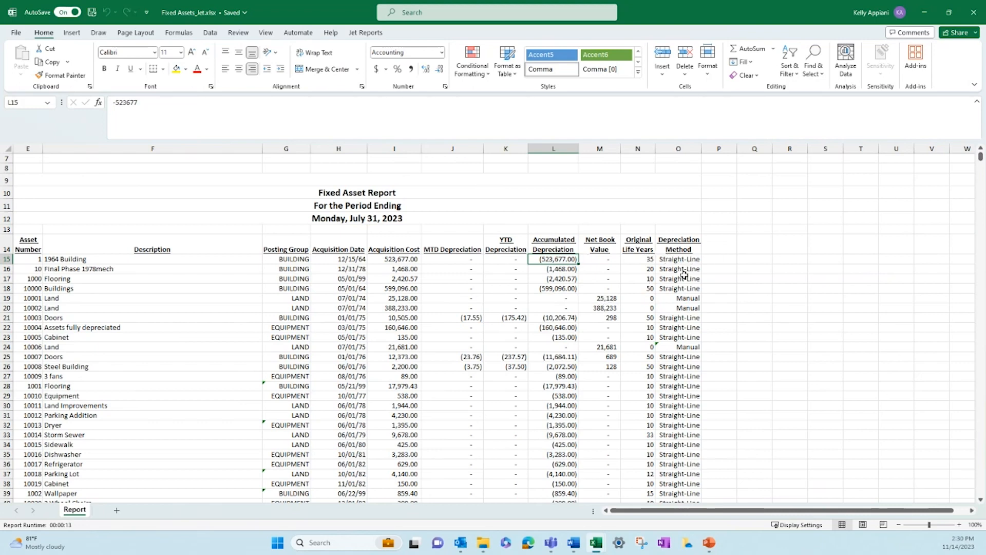
Look through the asset list and its posting groups, and close the Fixed Assets_Jet and Fixed Asset Book Value_BC workbooks.
scroll(674, 282, down, 13)
scroll(672, 289, down, 20)
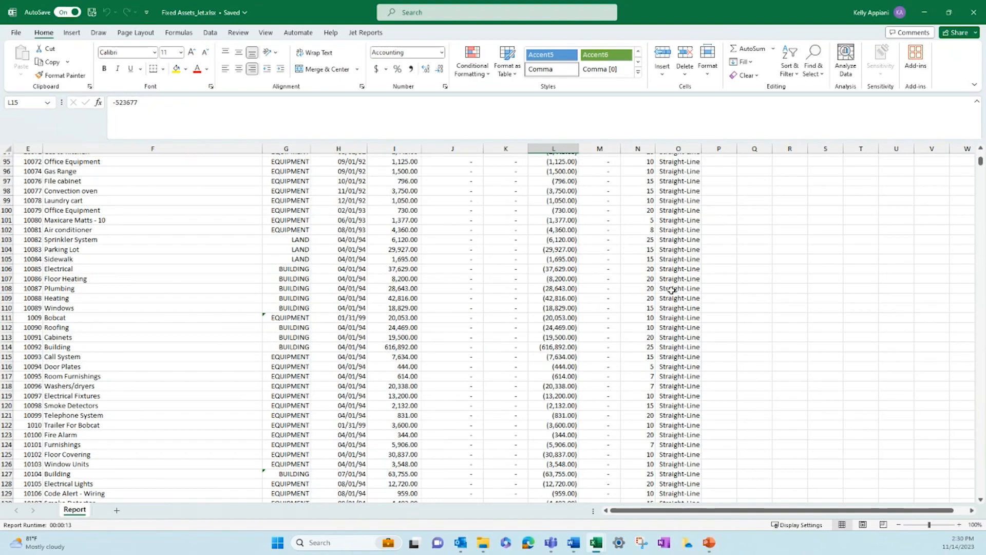
scroll(670, 294, down, 20)
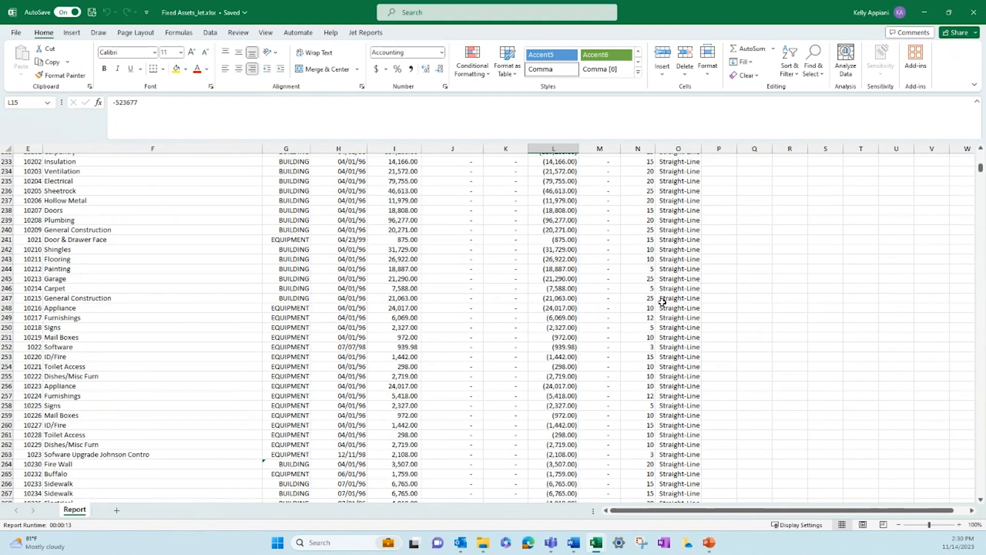
scroll(673, 321, up, 20)
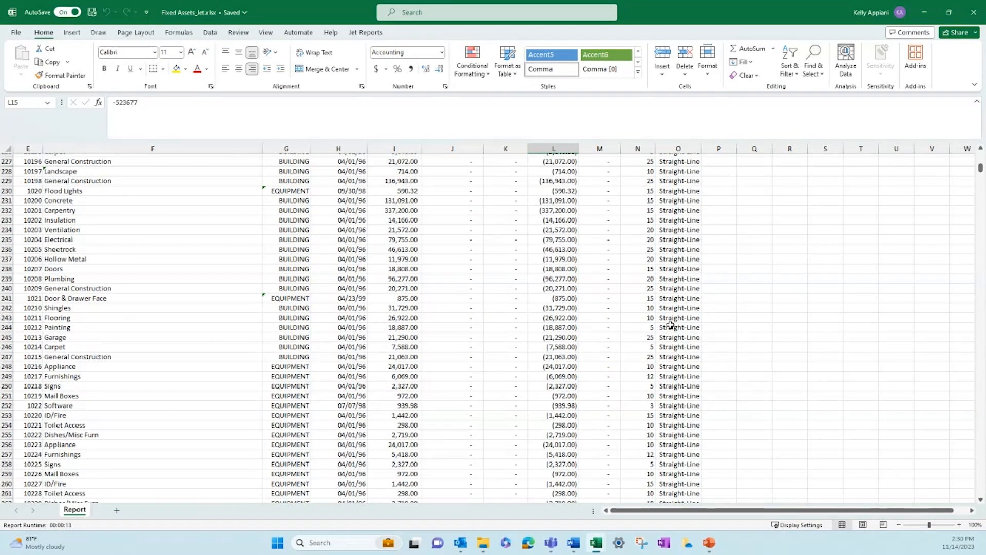
scroll(667, 325, up, 17)
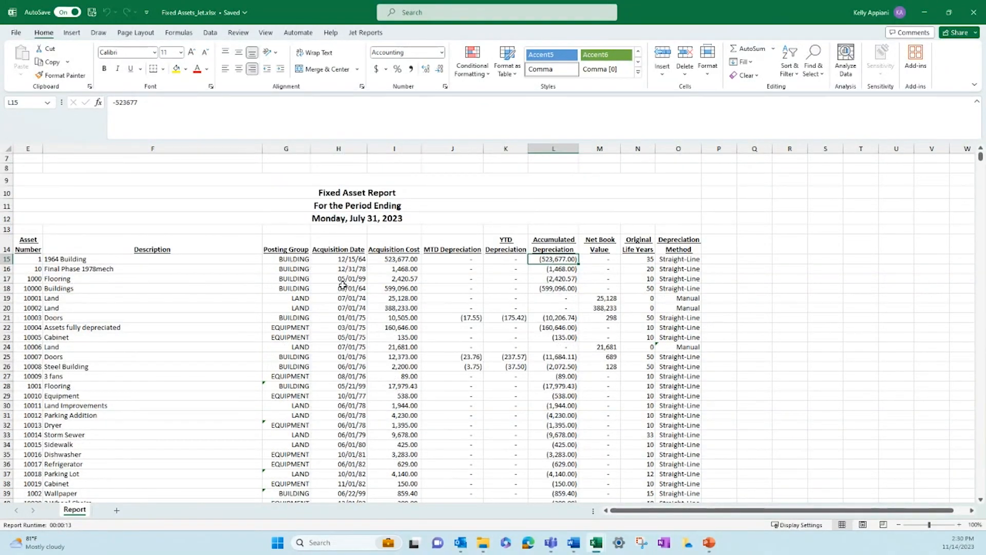
click(303, 260)
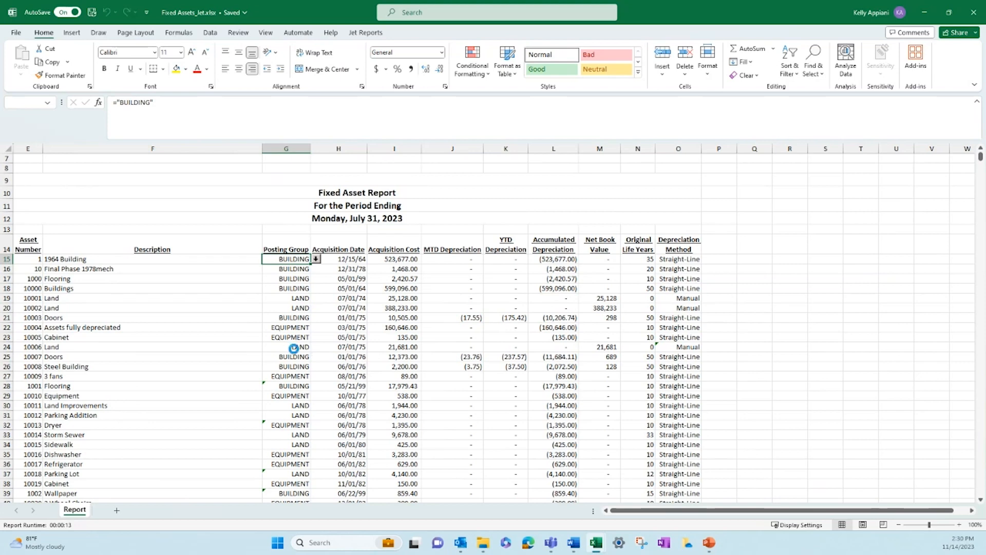
click(975, 17)
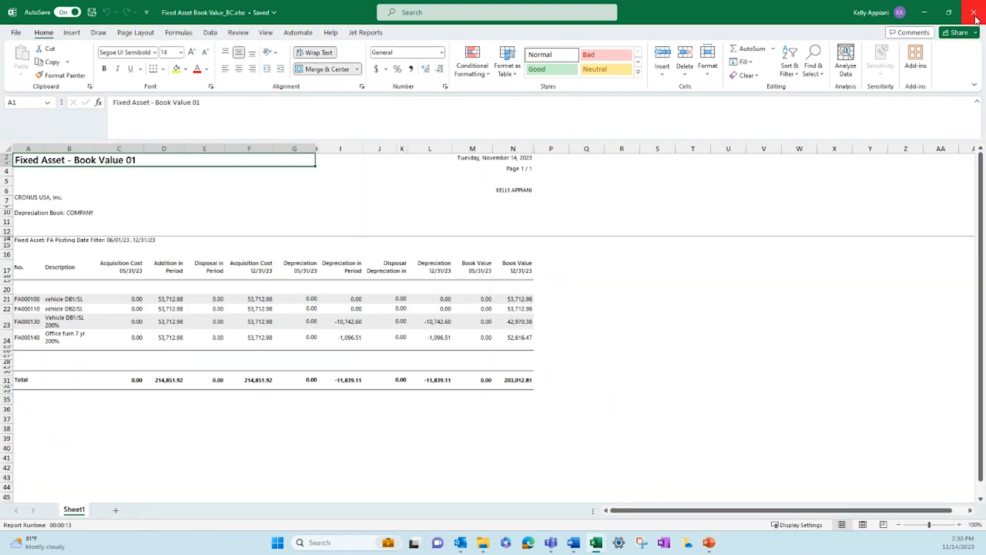
click(973, 14)
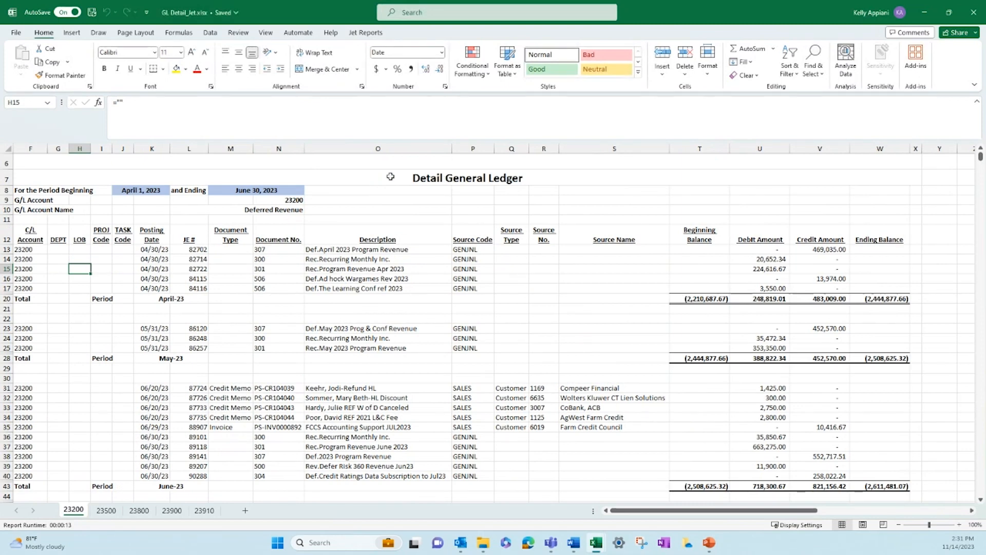
Review the dimension, source name and document type columns of the Detail General Ledger, and close the GL Detail_Jet workbook.
click(61, 251)
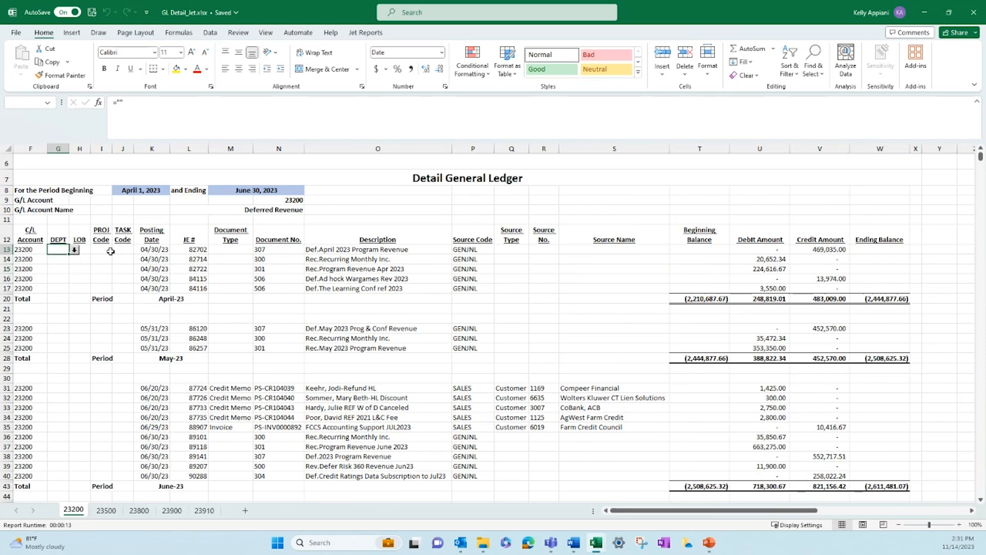
click(117, 249)
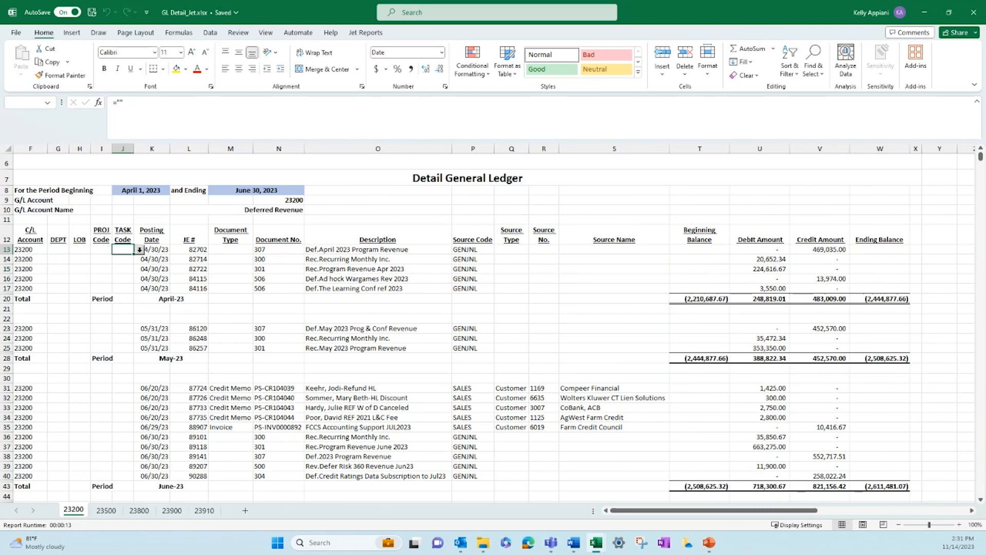
click(54, 251)
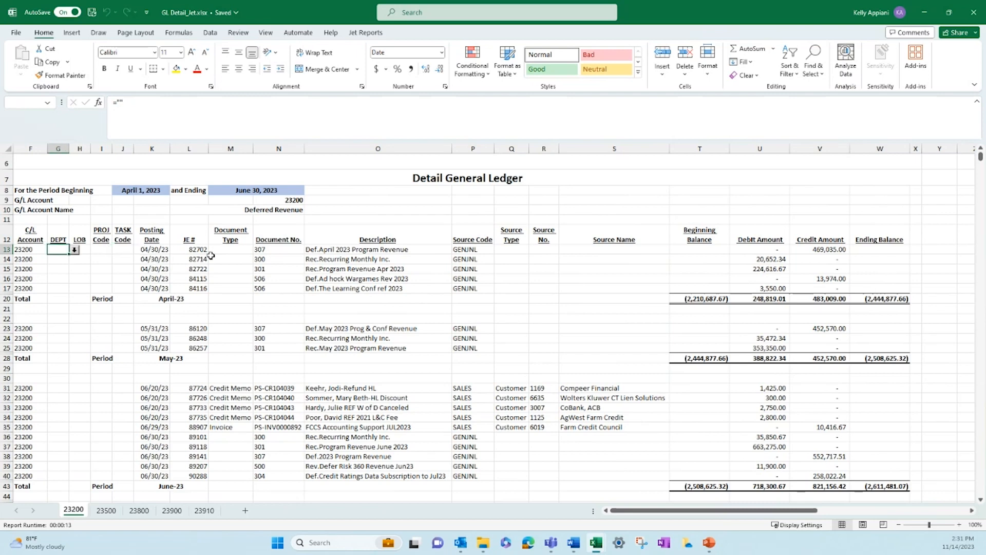
click(585, 391)
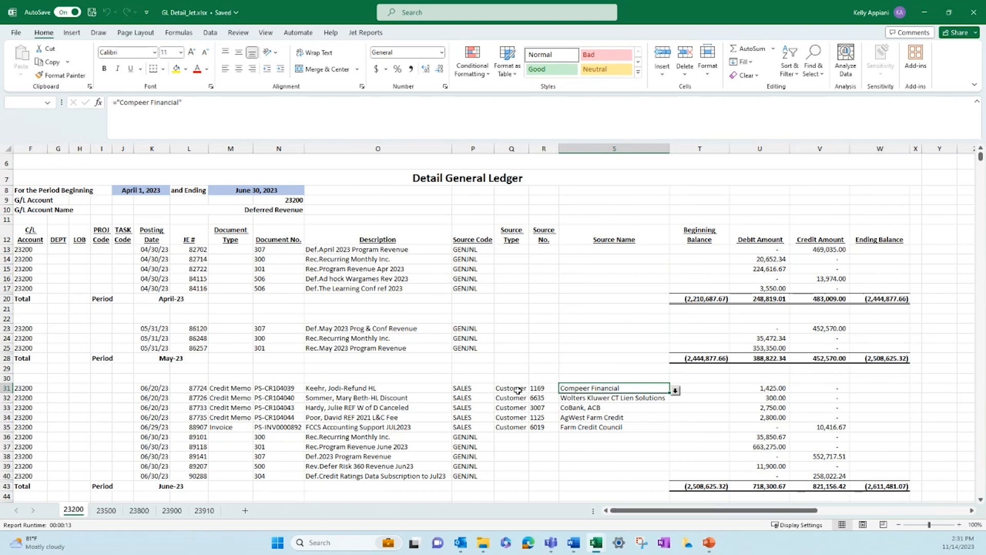
scroll(517, 390, down, 6)
scroll(517, 390, up, 6)
click(243, 397)
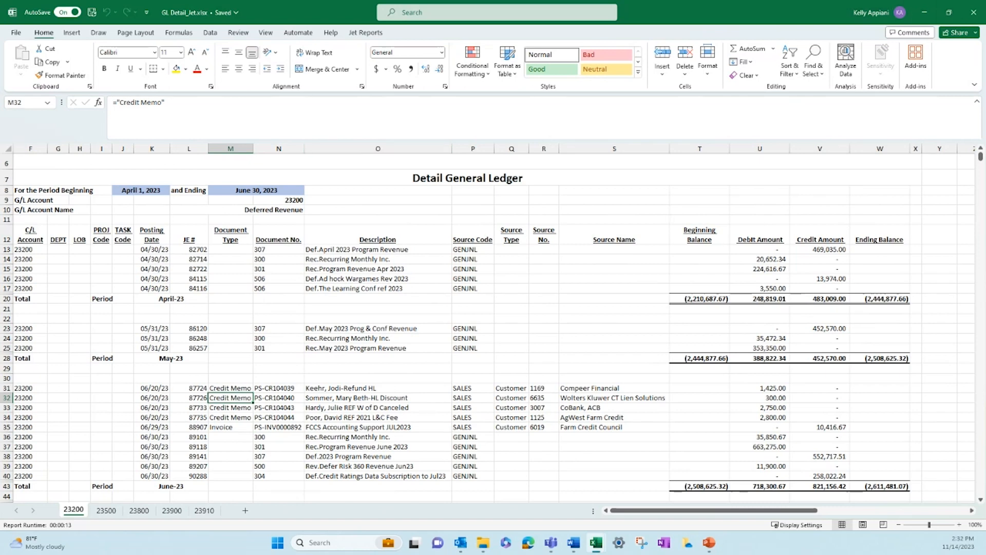
click(972, 13)
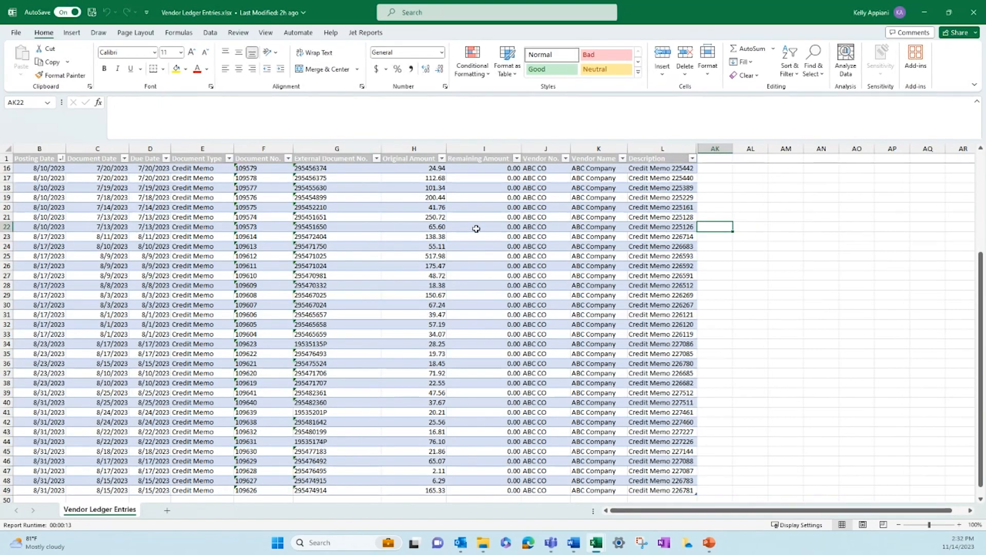
Examine the posting dates, external document numbers and original amounts in the Vendor Ledger Entries table.
scroll(391, 275, up, 5)
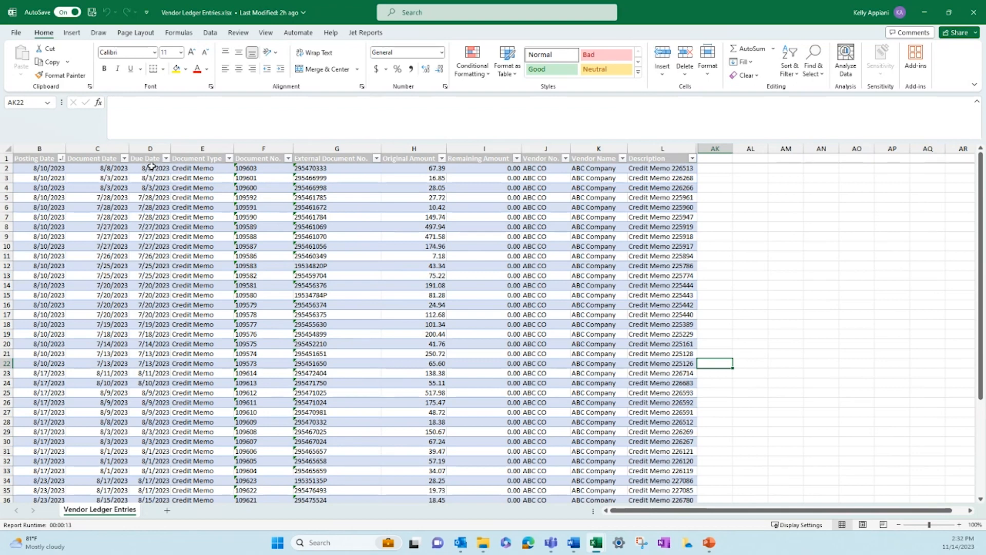
drag(57, 168, 52, 303)
click(333, 226)
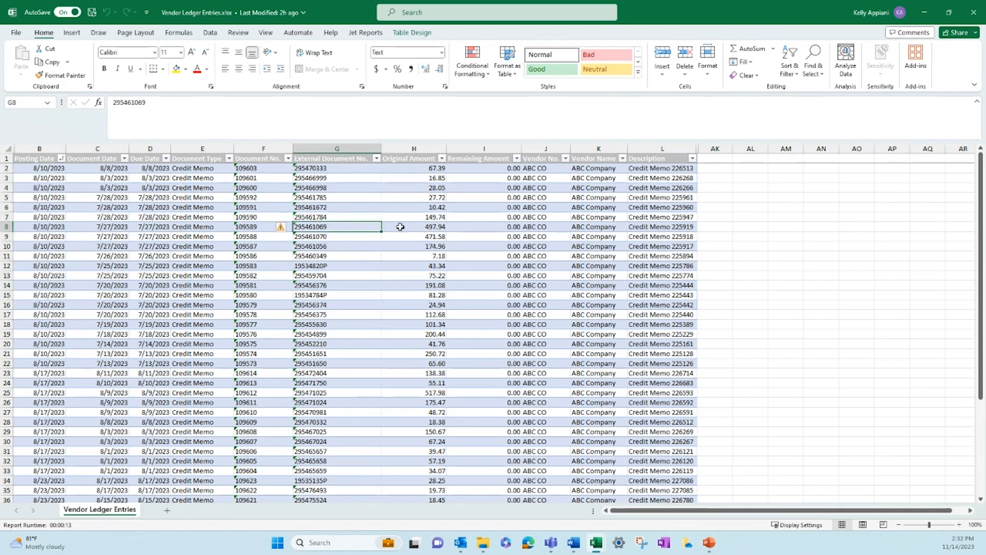
click(404, 217)
click(406, 207)
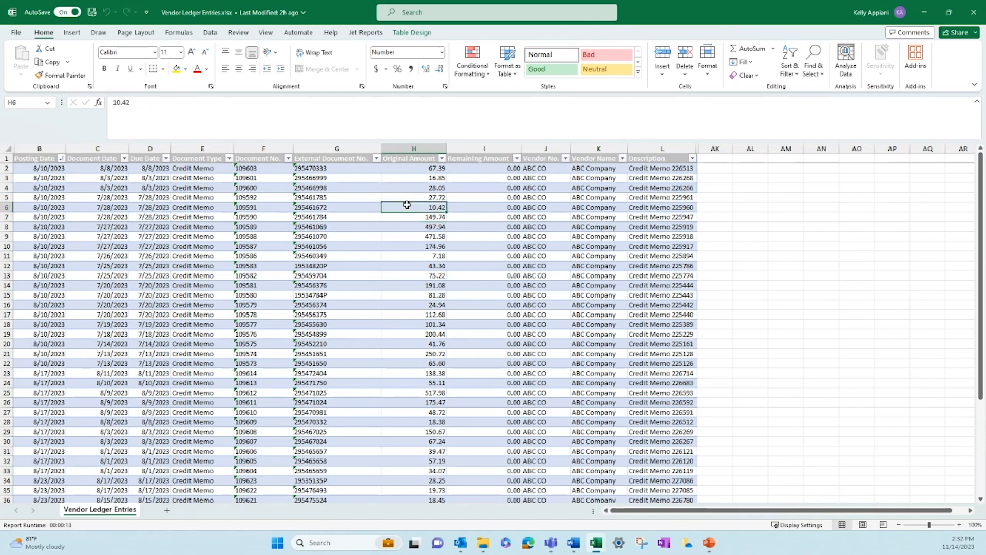
click(409, 199)
click(411, 188)
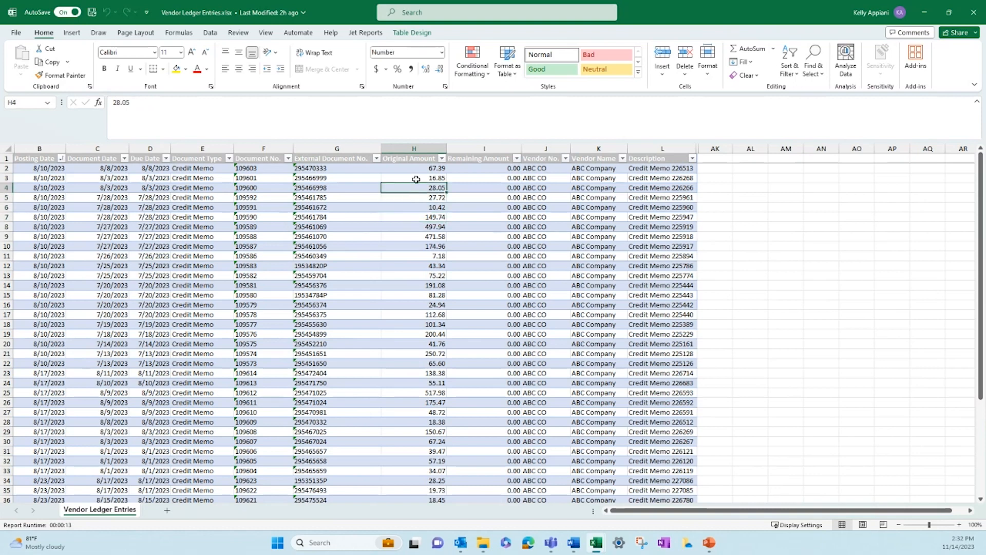
click(416, 178)
click(418, 168)
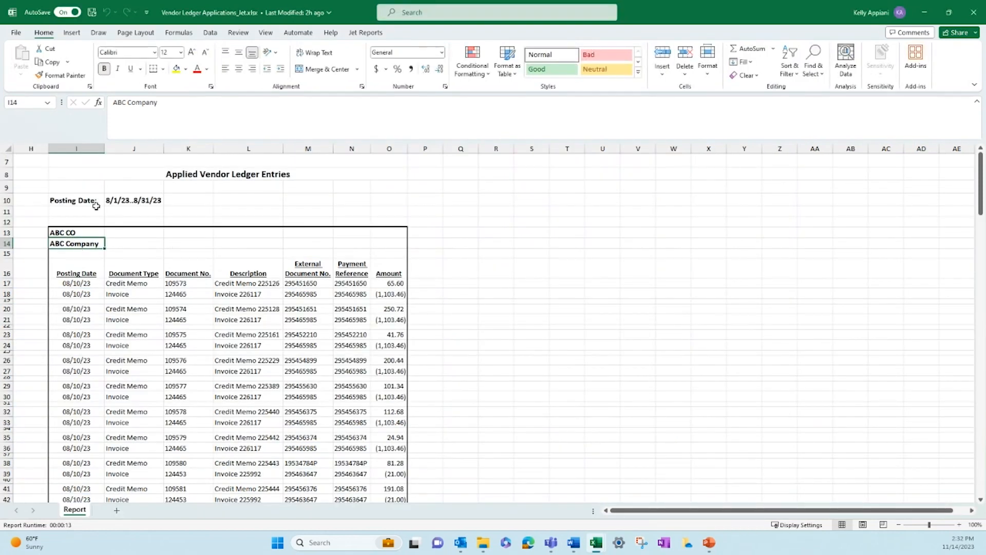
Review the posting date filter, vendor and applied credit memo and invoice pairs in the Applied Vendor Ledger Entries report.
click(116, 200)
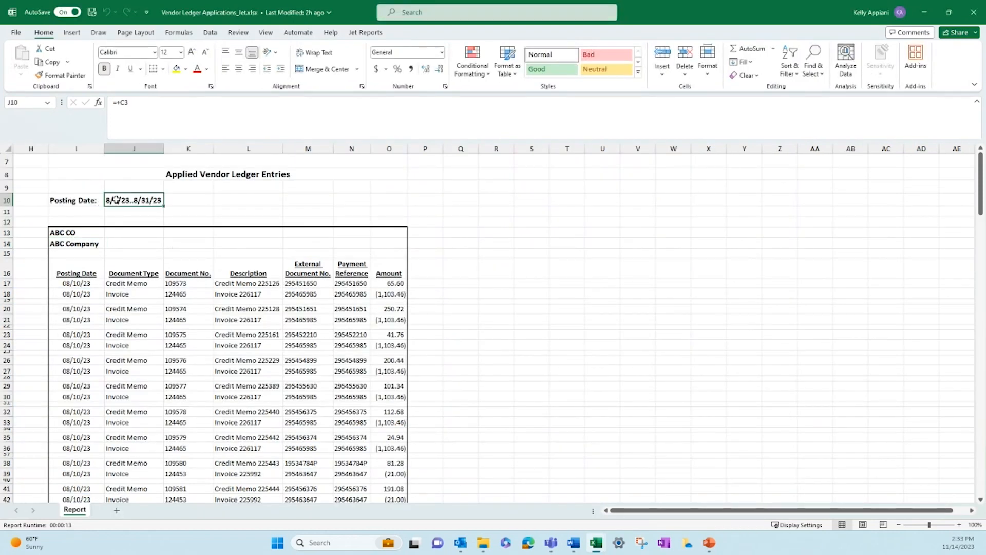
click(73, 235)
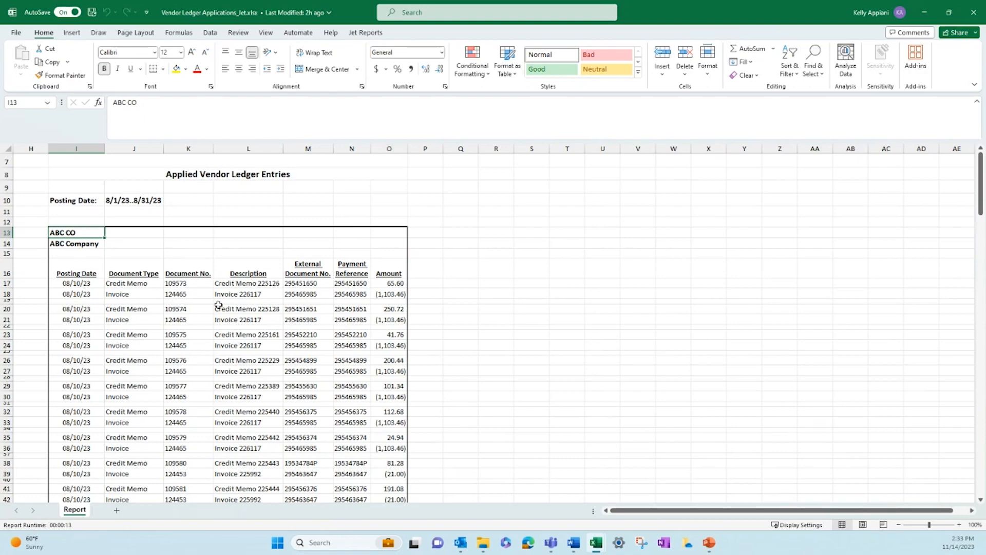
scroll(174, 334, down, 15)
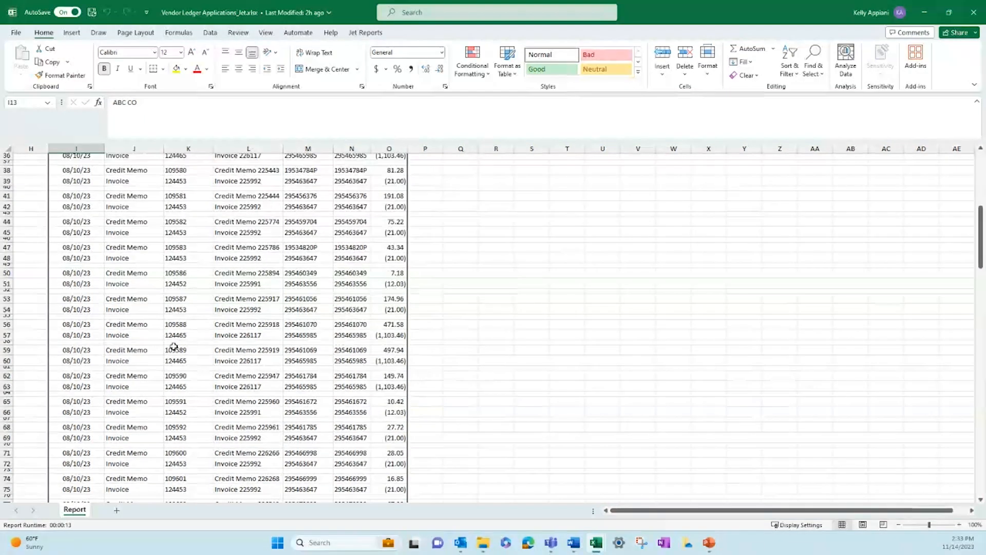
scroll(171, 357, down, 18)
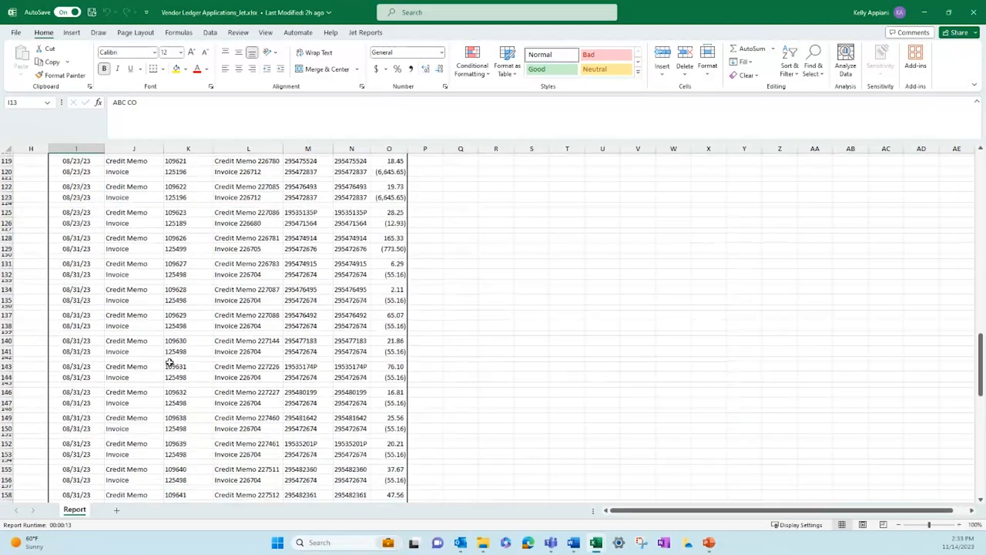
scroll(168, 363, down, 10)
scroll(169, 363, up, 20)
scroll(168, 362, up, 20)
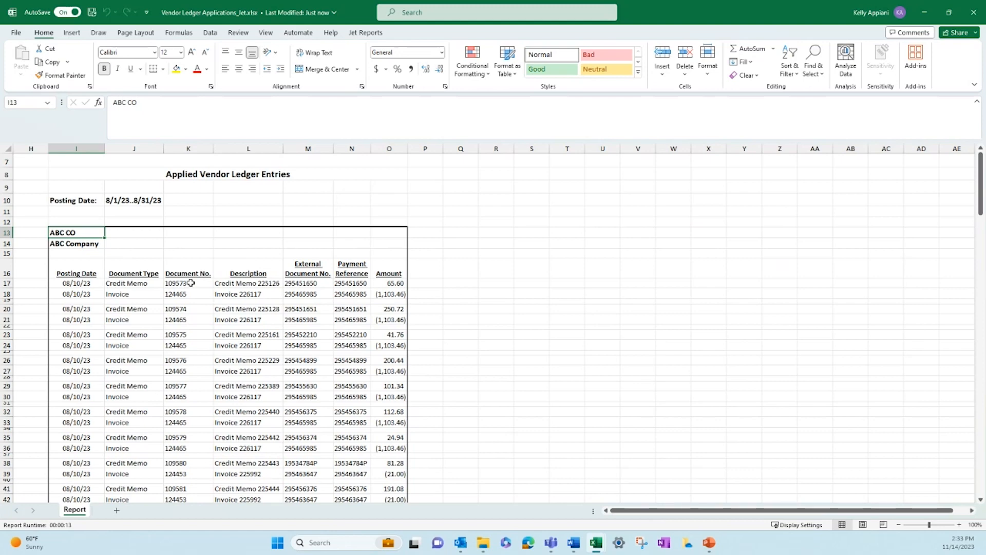
click(190, 283)
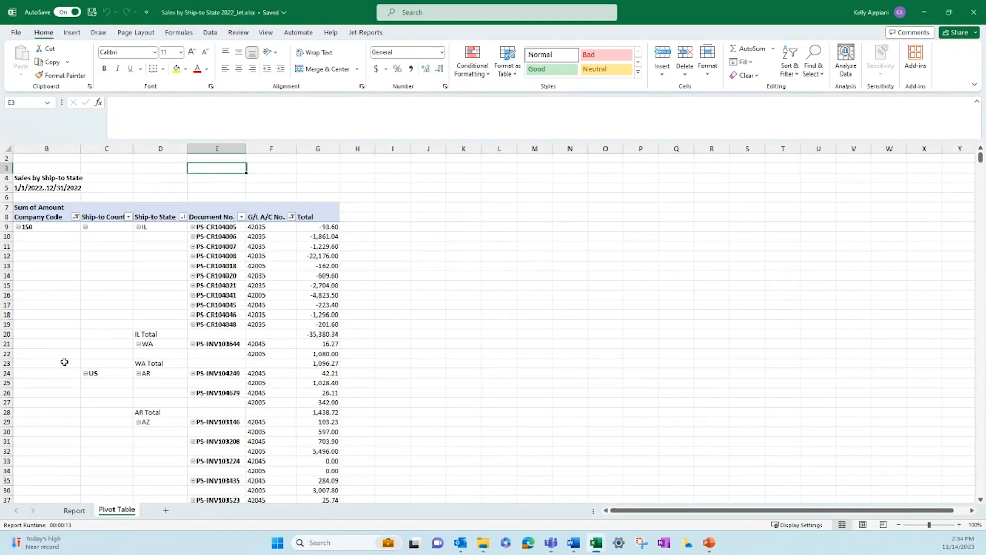
Compare the Report and Pivot Table sheets of the Sales by Ship-to State 2022_Jet workbook, and close it.
click(77, 511)
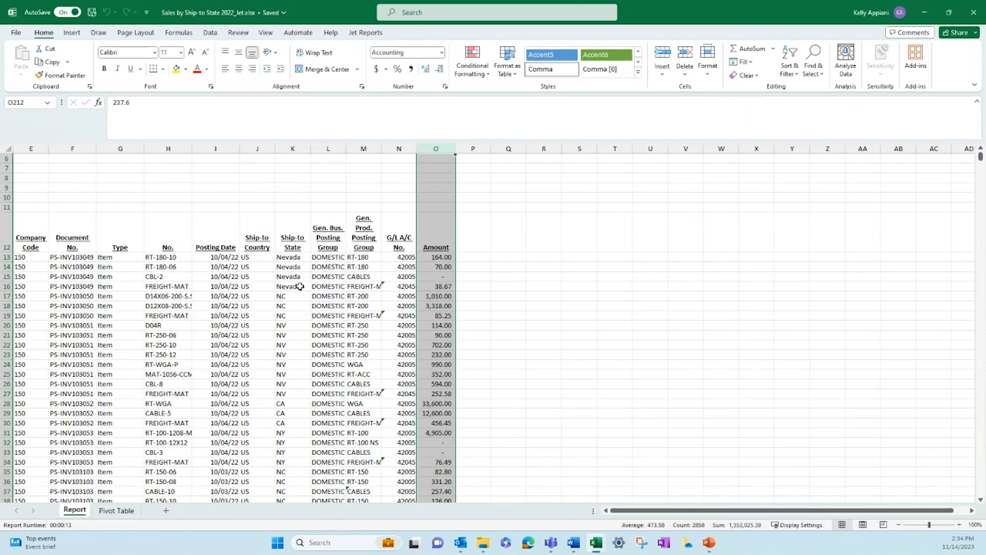
click(72, 259)
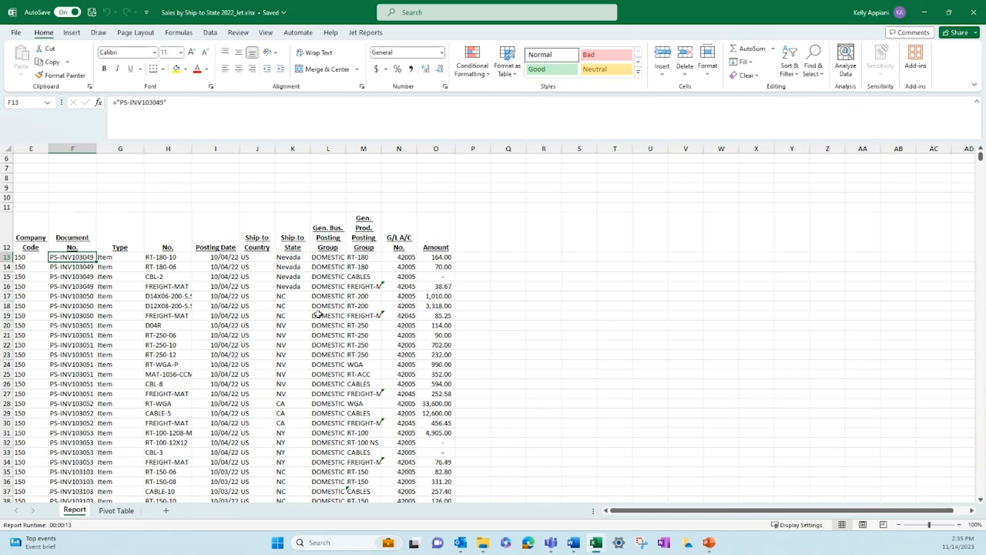
click(116, 510)
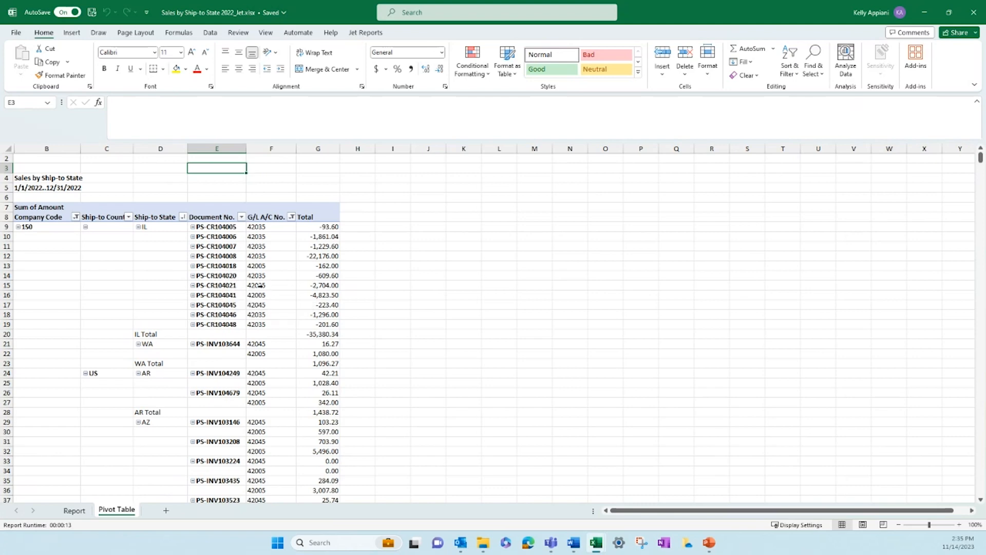
click(359, 278)
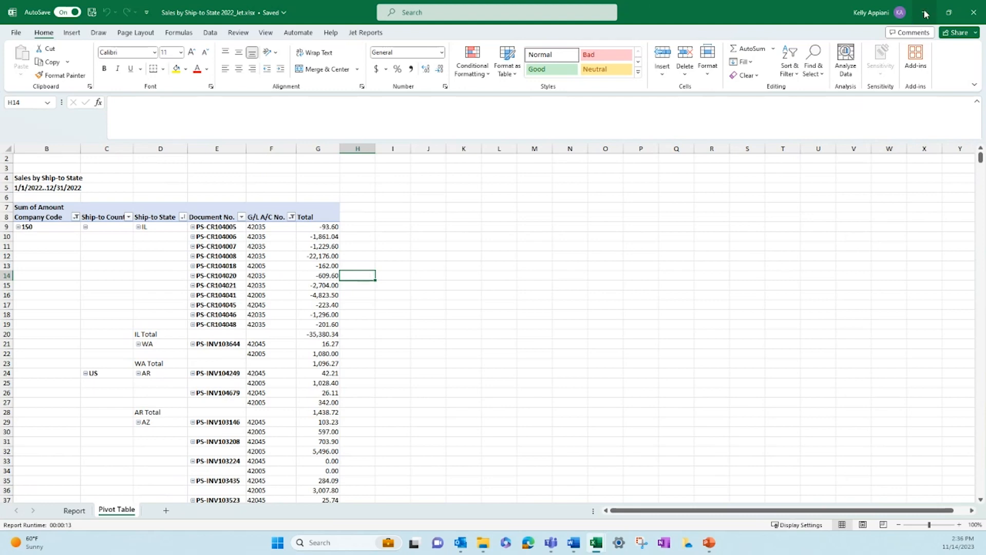
click(976, 13)
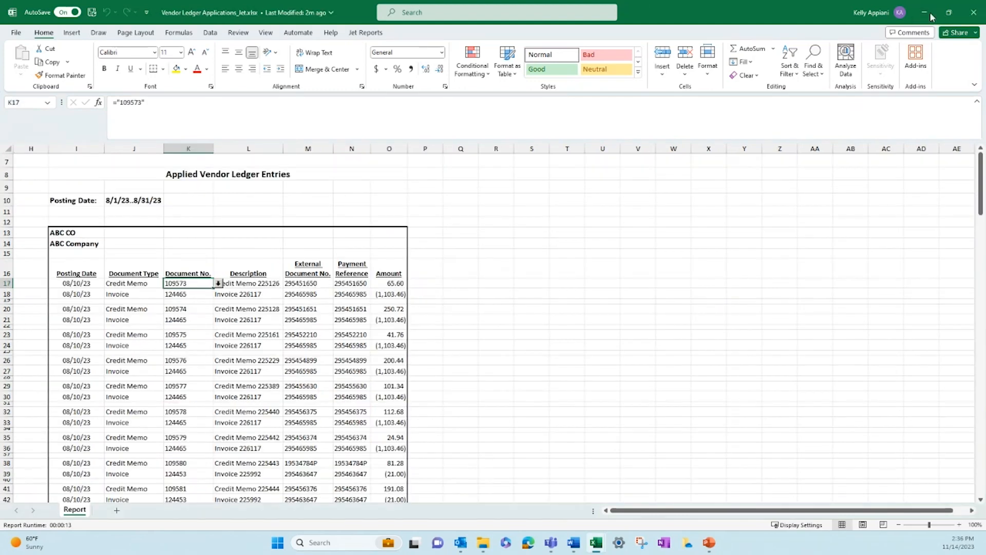
Close the Vendor Ledger Applications_Jet and Vendor Ledger Entries workbooks.
click(975, 13)
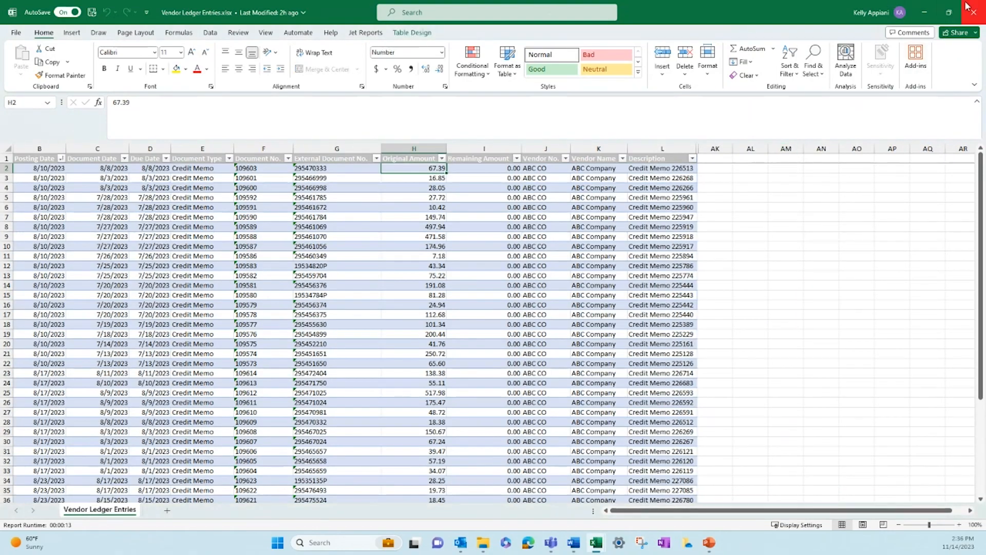
click(972, 16)
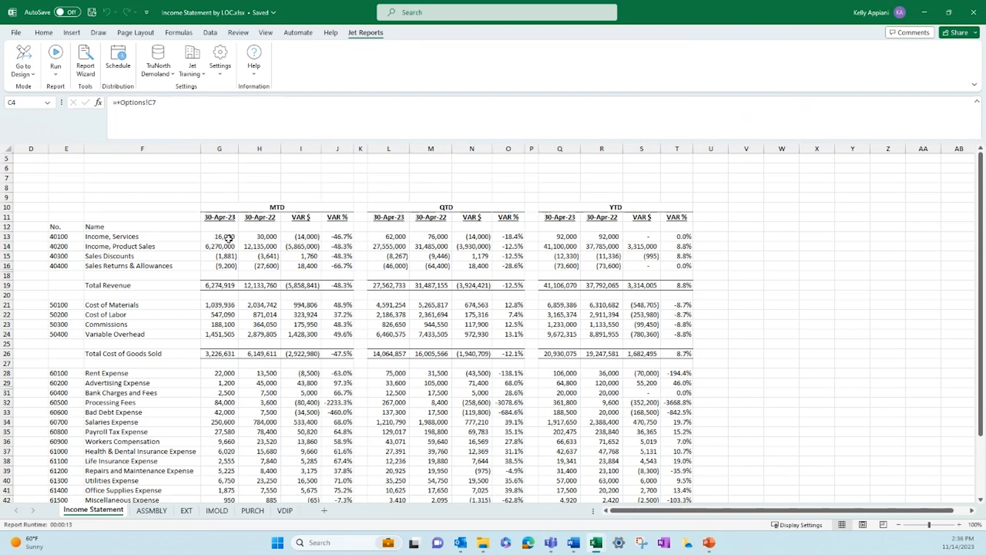
Switch the Income Statement by LOC workbook to design mode and open the GL function of the Income, Services MTD balance for editing.
click(227, 235)
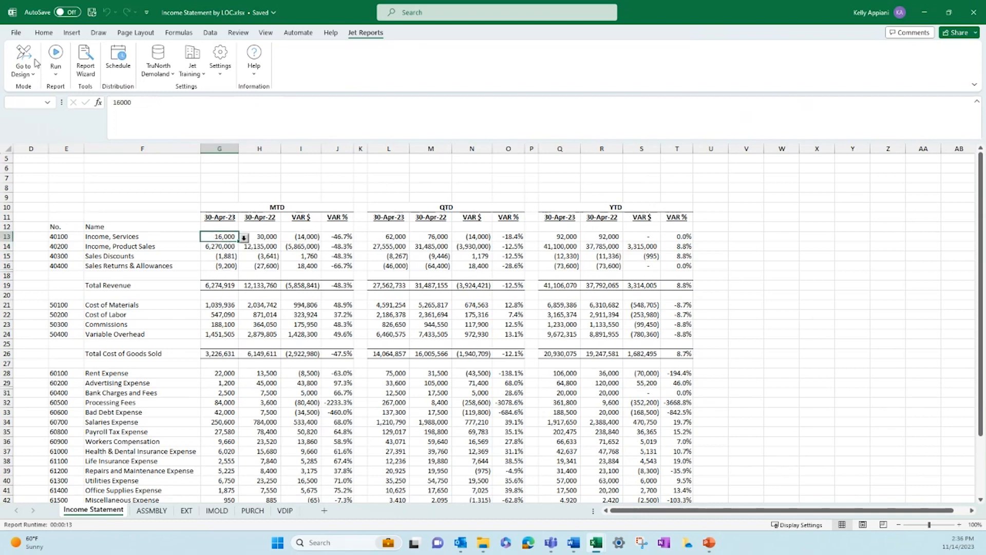
click(23, 72)
click(46, 90)
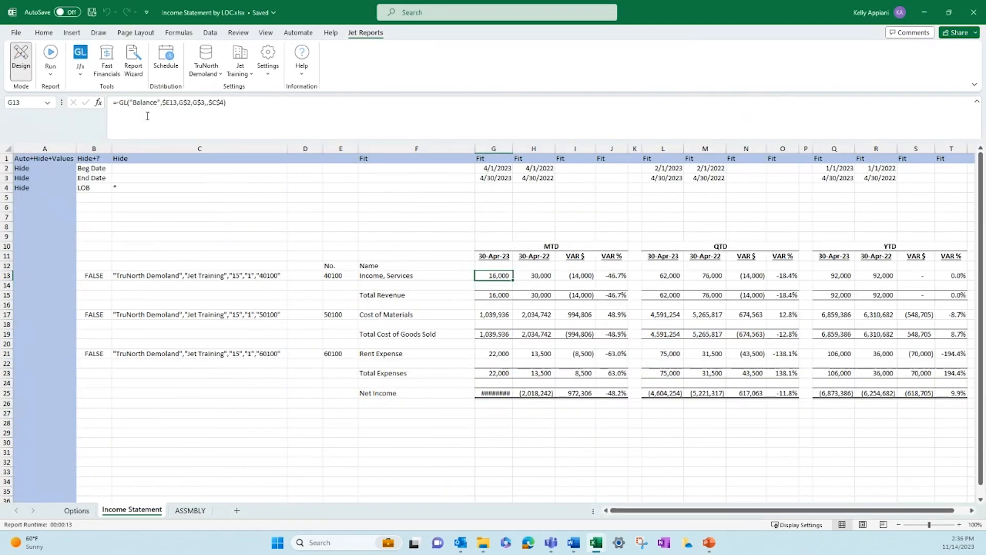
click(80, 72)
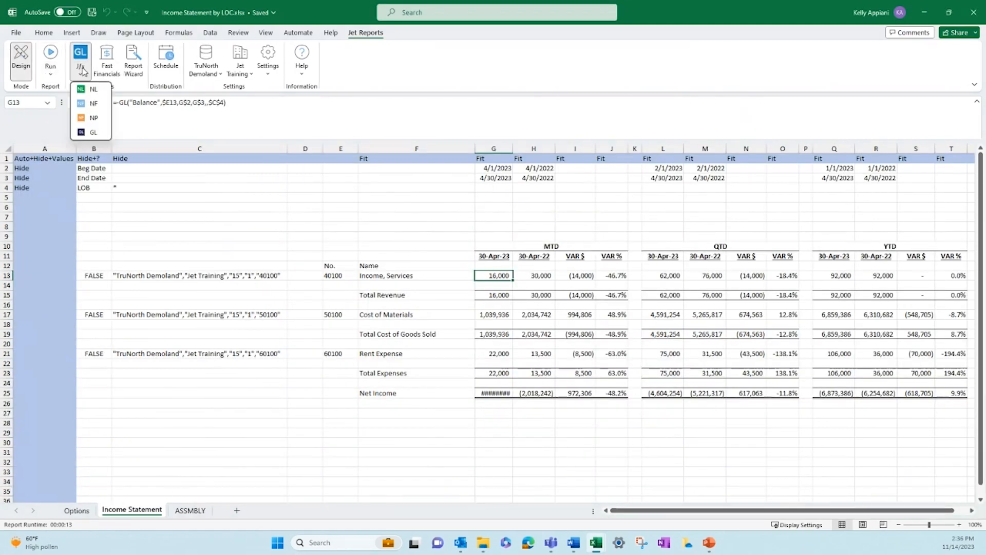
click(93, 134)
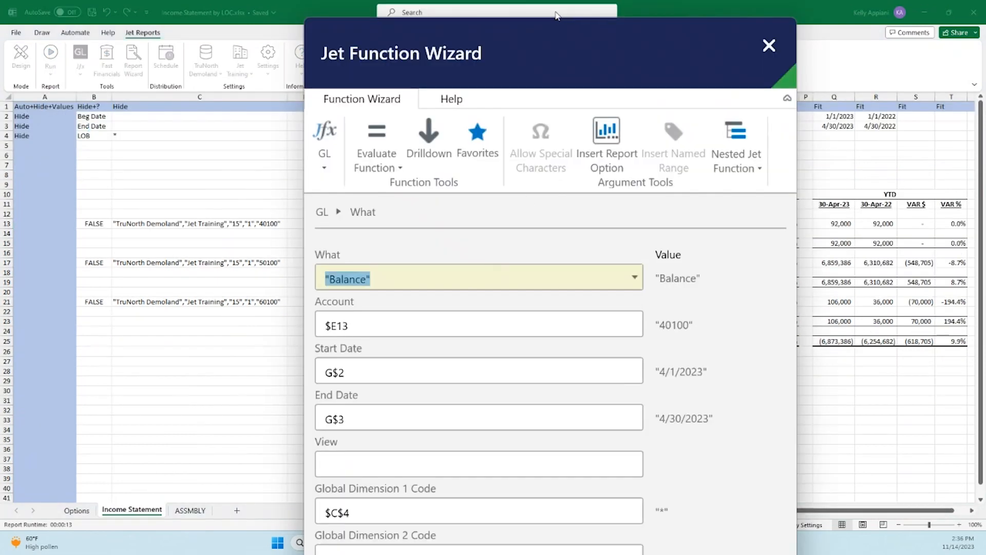
Try JP: The Whole Bean as the Company argument of the GL function in cell G13, and discard the change.
mouse_move(546, 19)
mouse_down()
mouse_move(560, 214)
mouse_move(572, 18)
mouse_move(565, 7)
mouse_move(560, 15)
mouse_up()
scroll(290, 282, down, 5)
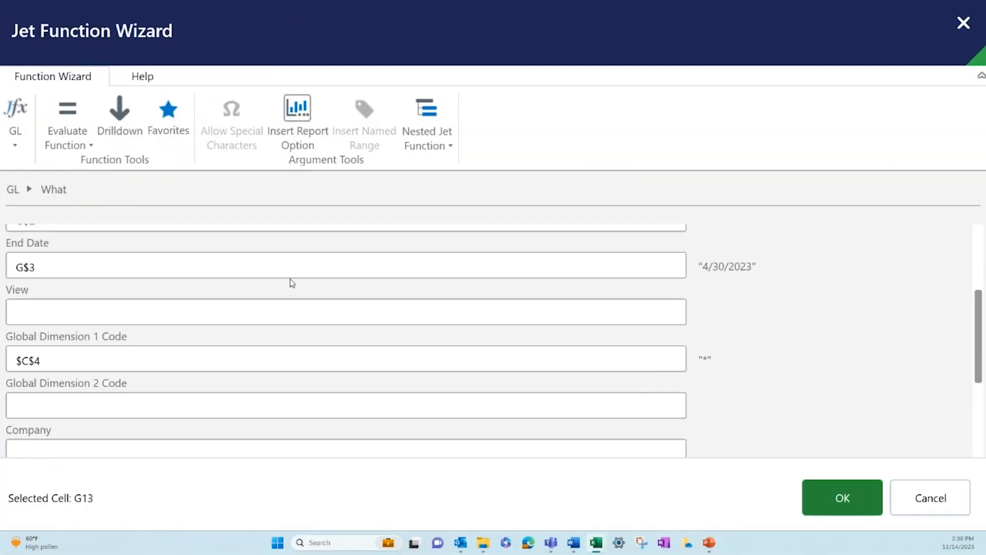
click(135, 409)
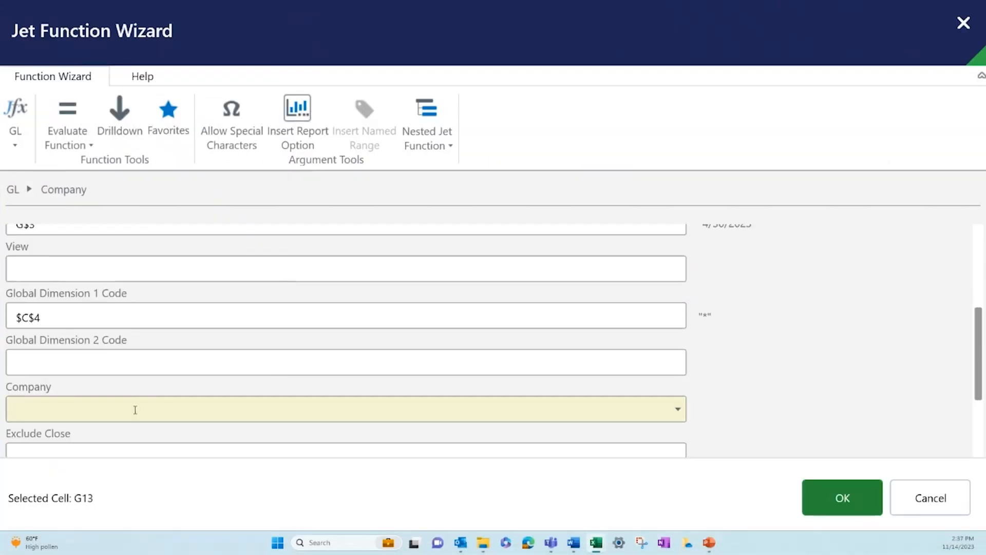
click(678, 409)
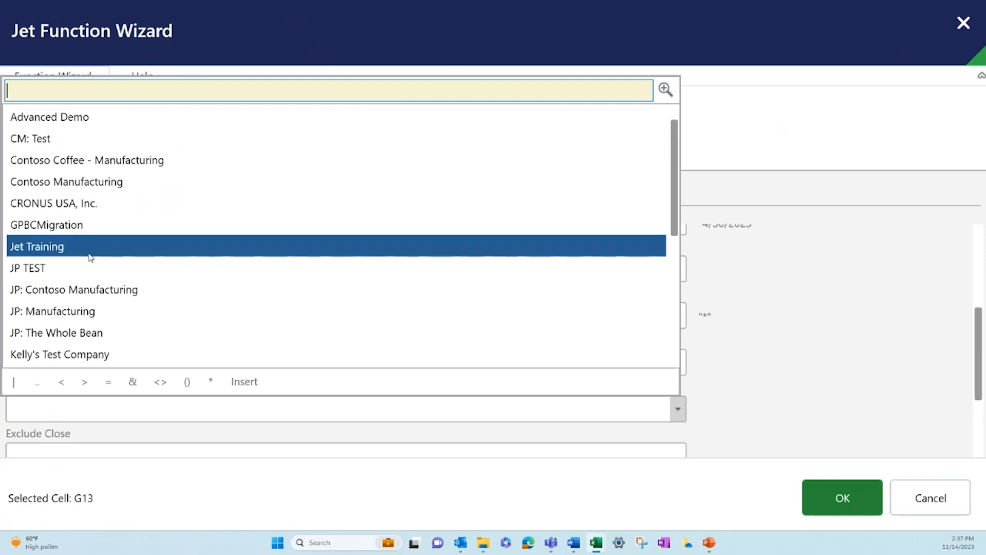
click(82, 333)
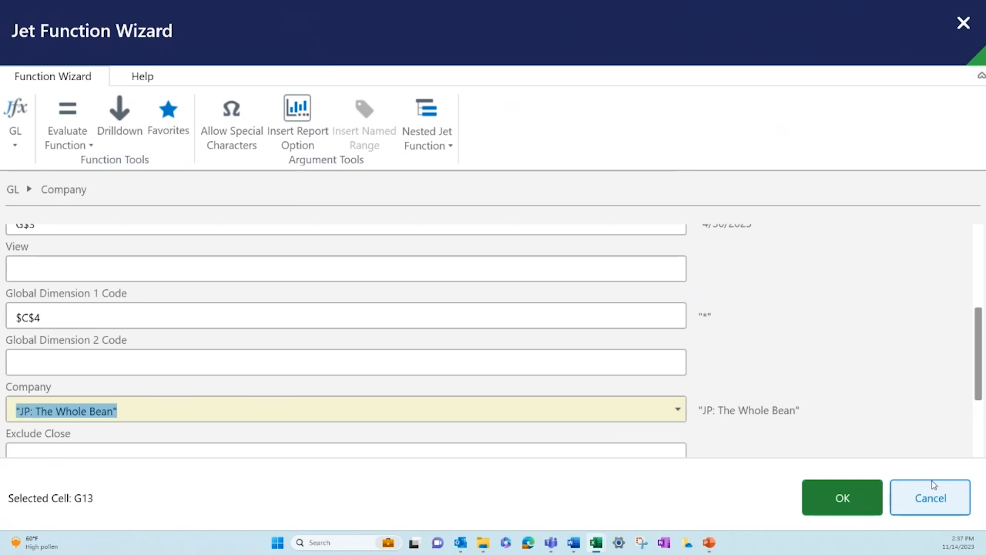
click(931, 497)
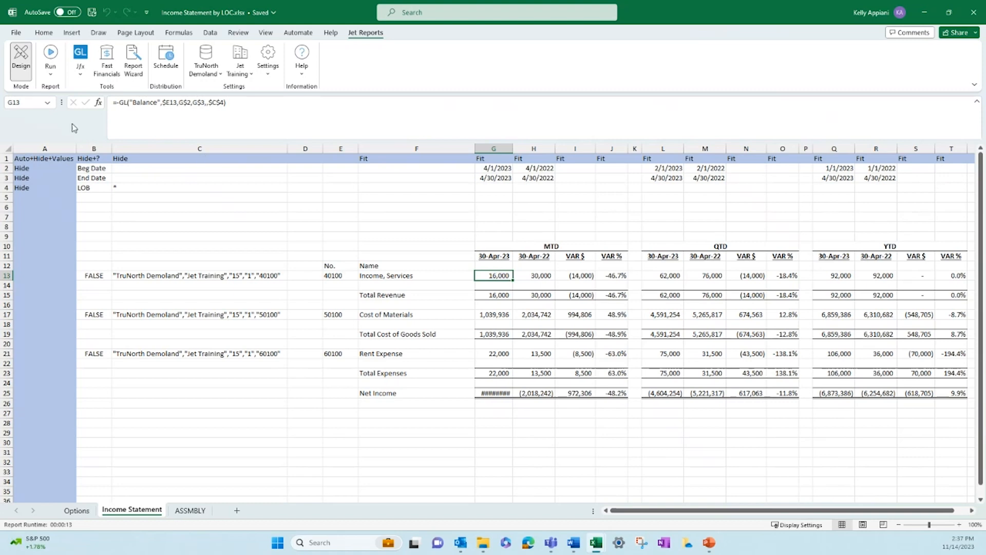
Try to save the workbook as Income Statement by LOC Jet Training in its current Jet Reports folder.
click(18, 33)
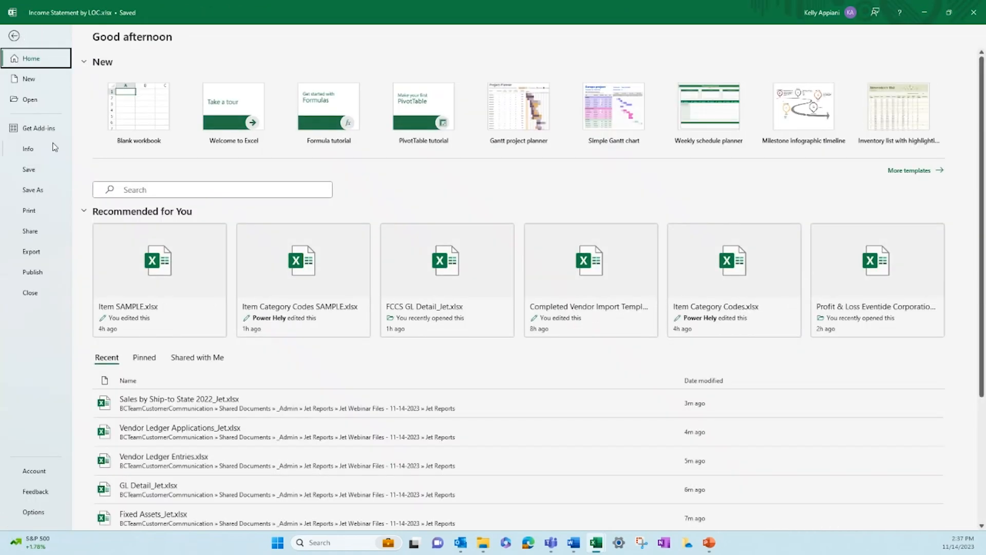
click(40, 191)
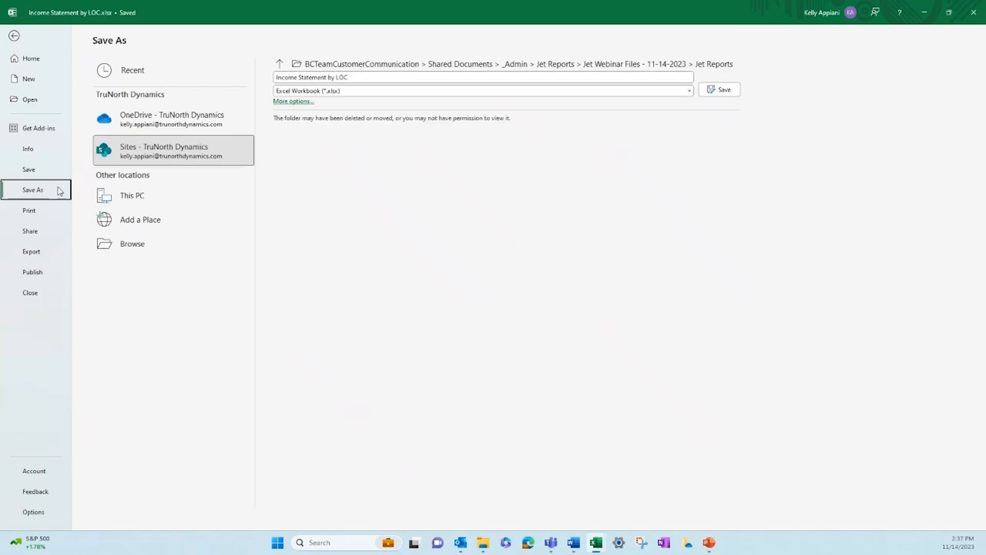
click(359, 77)
click(359, 77)
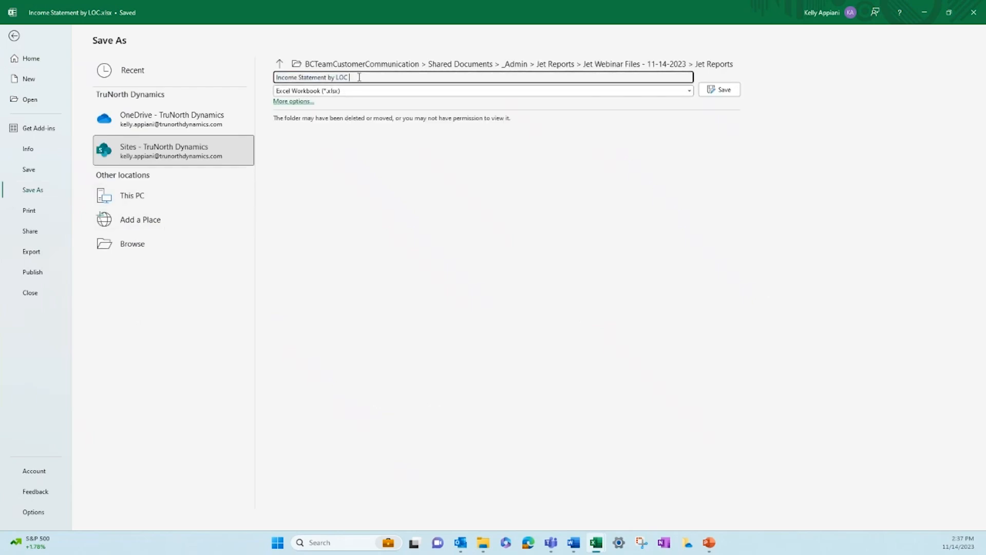
text(Jet Training)
key(ctrl+a)
key(Return)
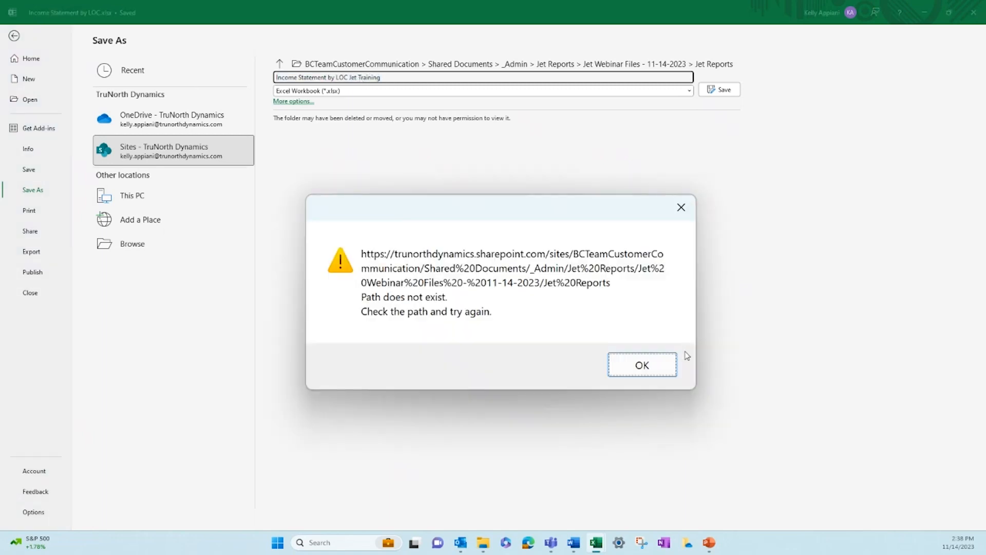
click(640, 368)
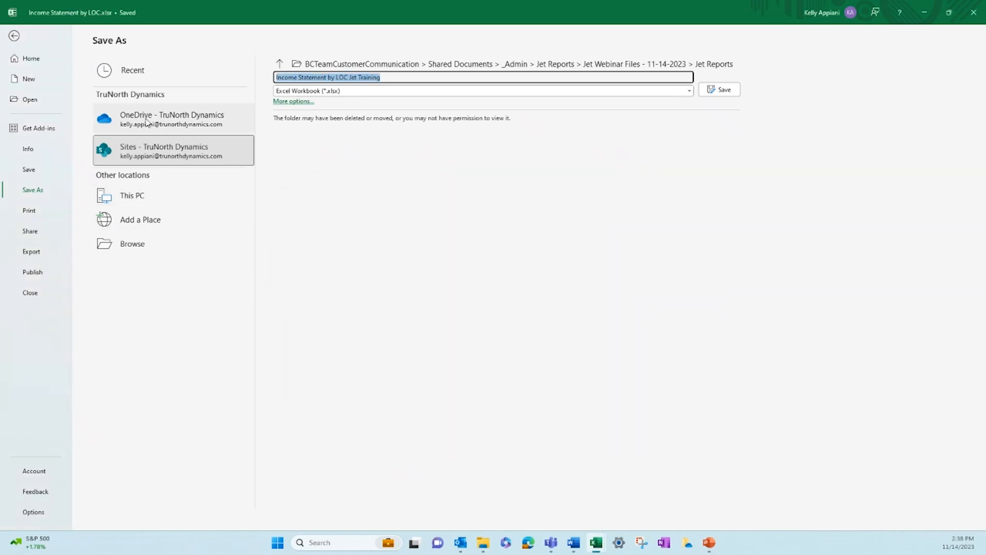
Save the workbook as Income Statement by LOC Jet Training.xlsx in the OneDrive Documents folder.
click(134, 245)
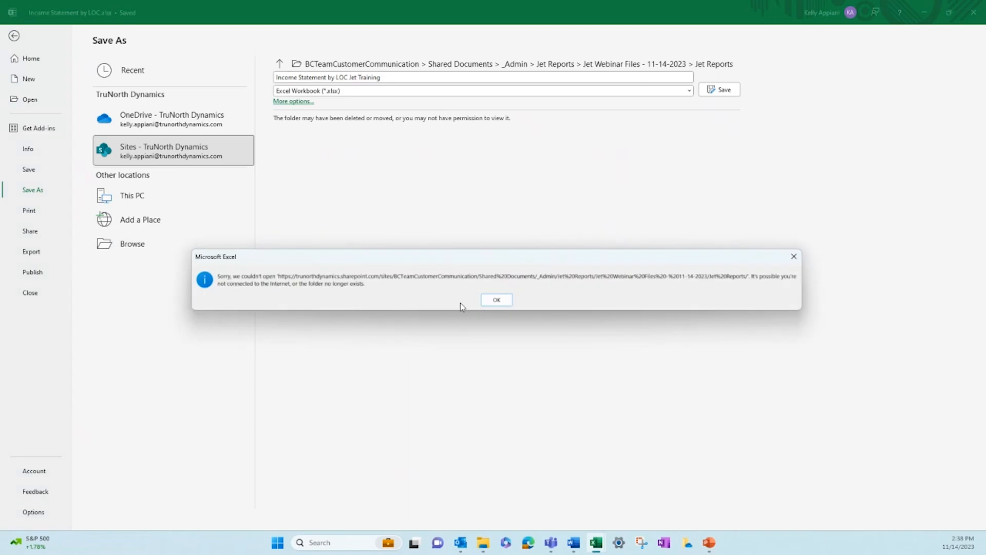
click(496, 300)
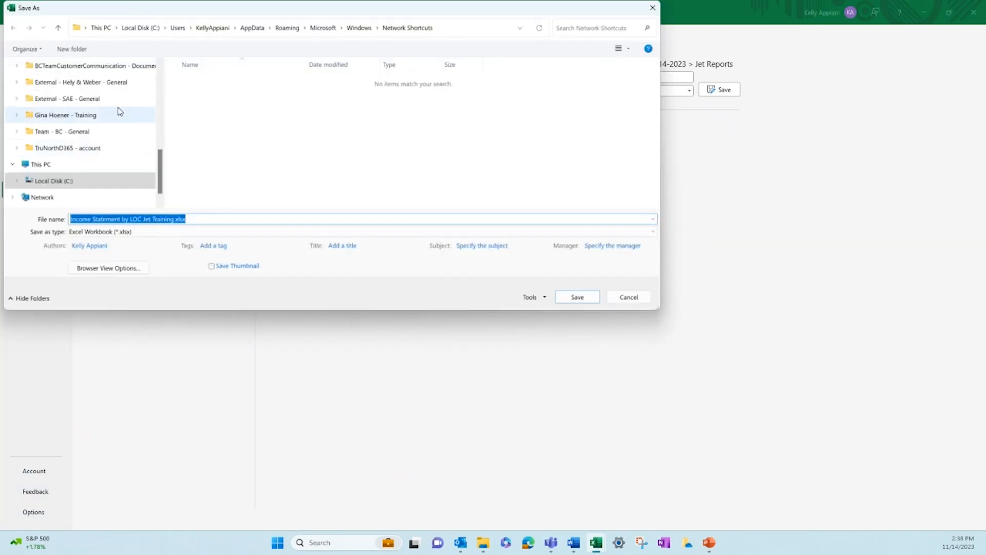
scroll(80, 97, down, 4)
scroll(73, 159, down, 1)
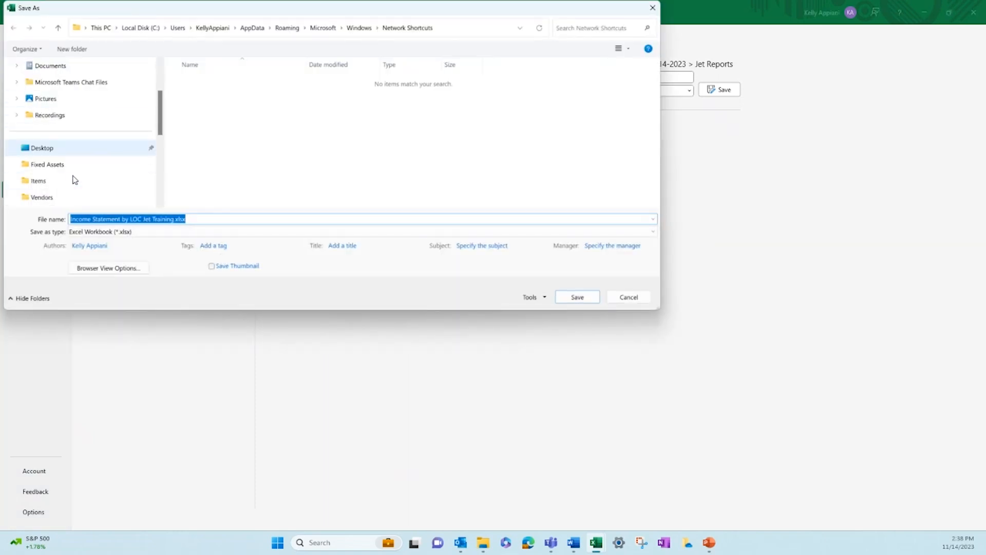
scroll(72, 185, down, 2)
click(73, 200)
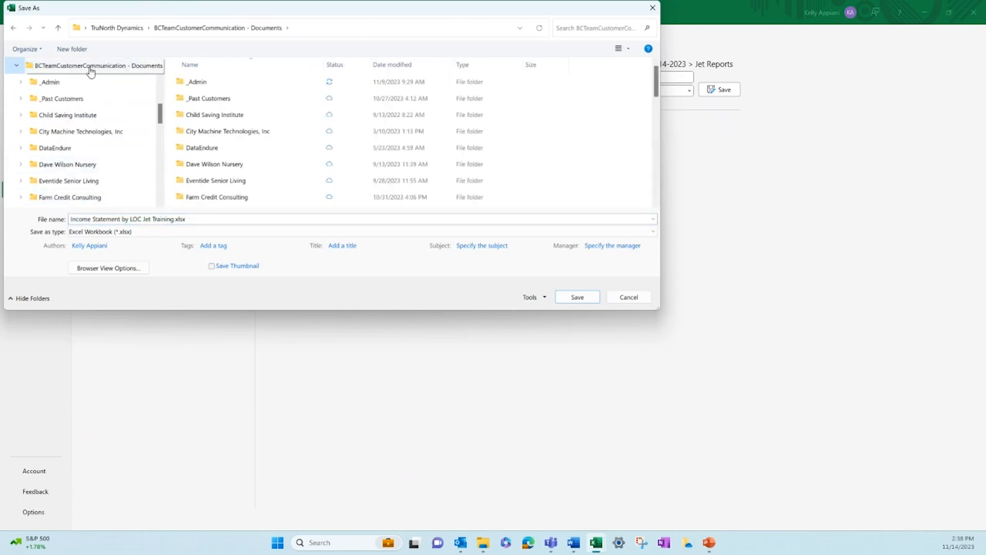
scroll(85, 68, up, 3)
scroll(83, 68, up, 1)
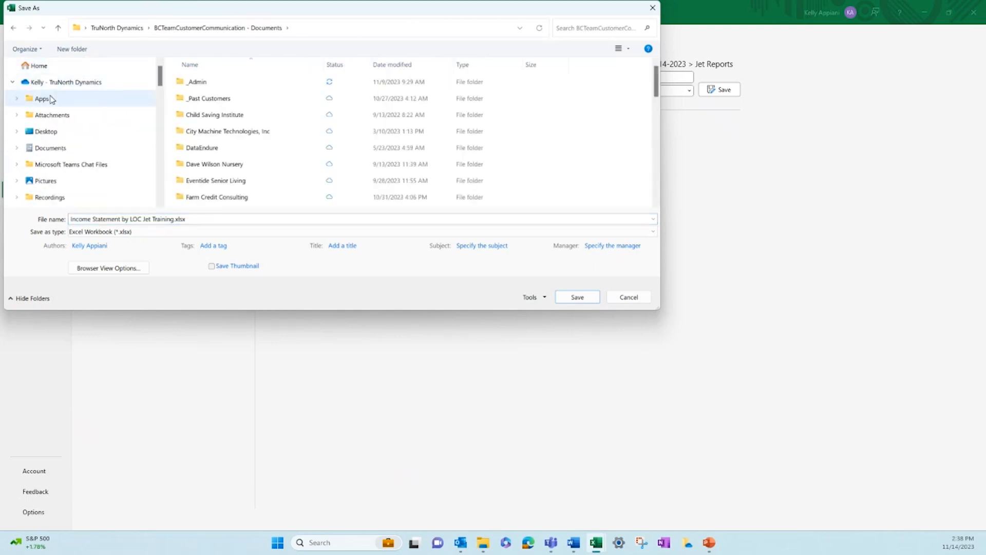
click(57, 149)
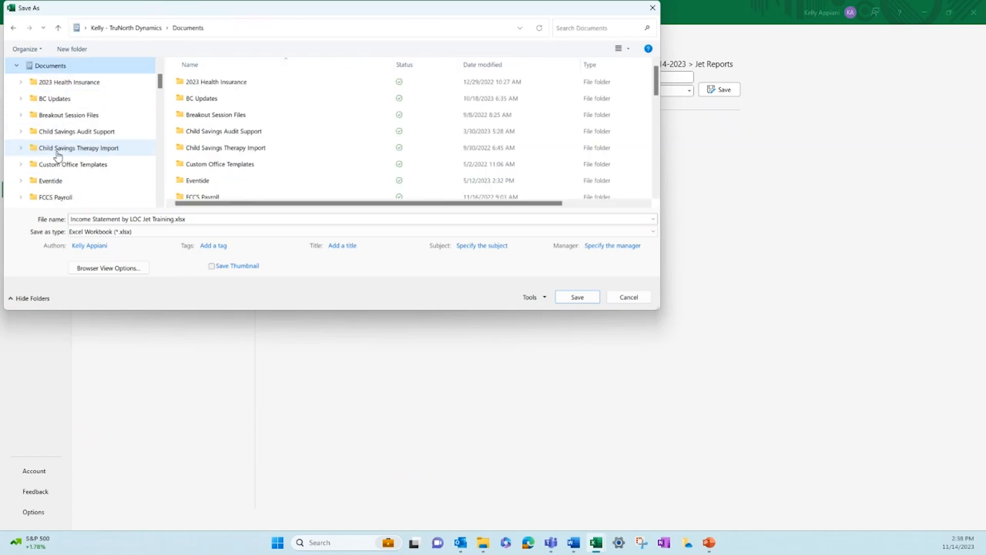
click(578, 301)
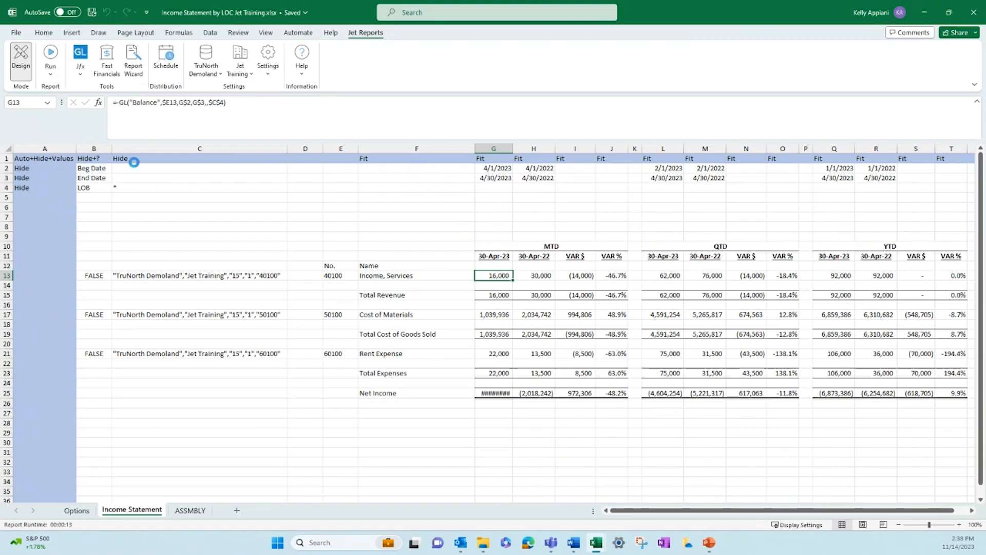
Examine the table and account filters of the NL function in cell C13 for a company argument, and close the wizard.
click(131, 279)
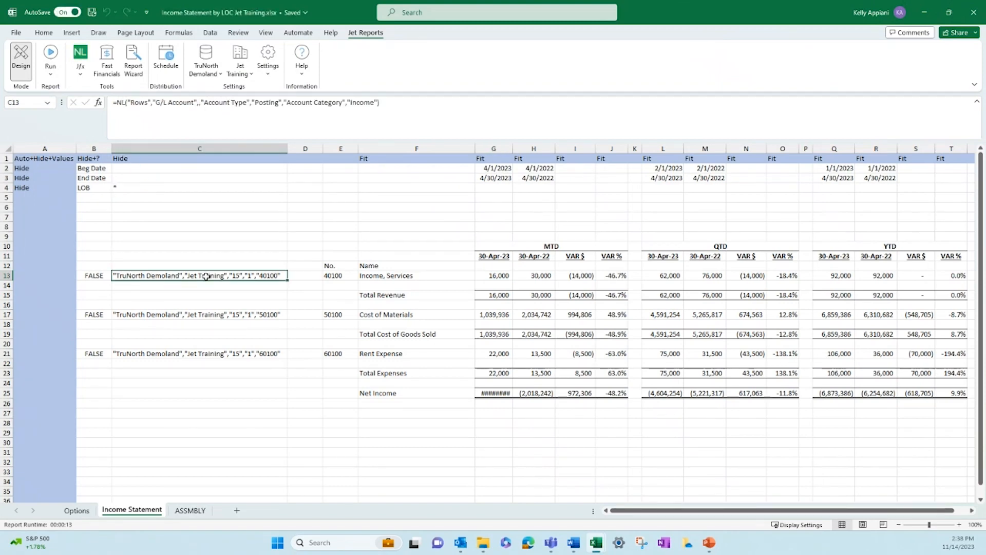
click(80, 72)
click(88, 90)
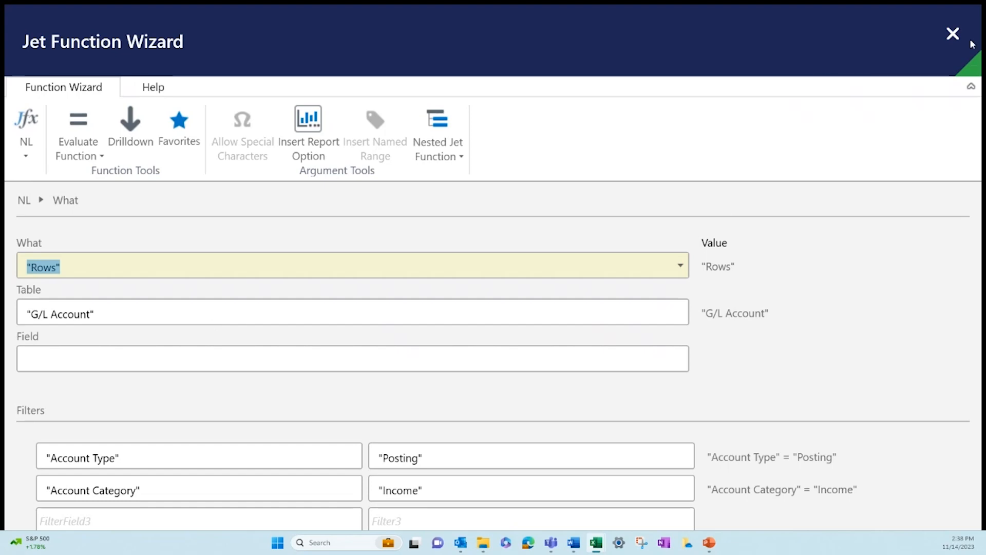
click(951, 38)
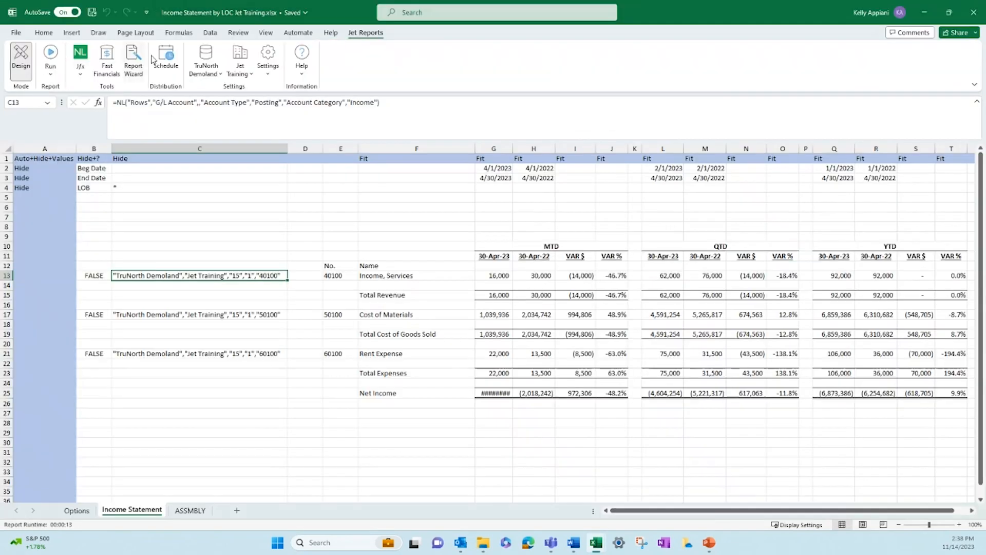
Switch the Jet Reports company to JP: Manufacturing.
click(239, 75)
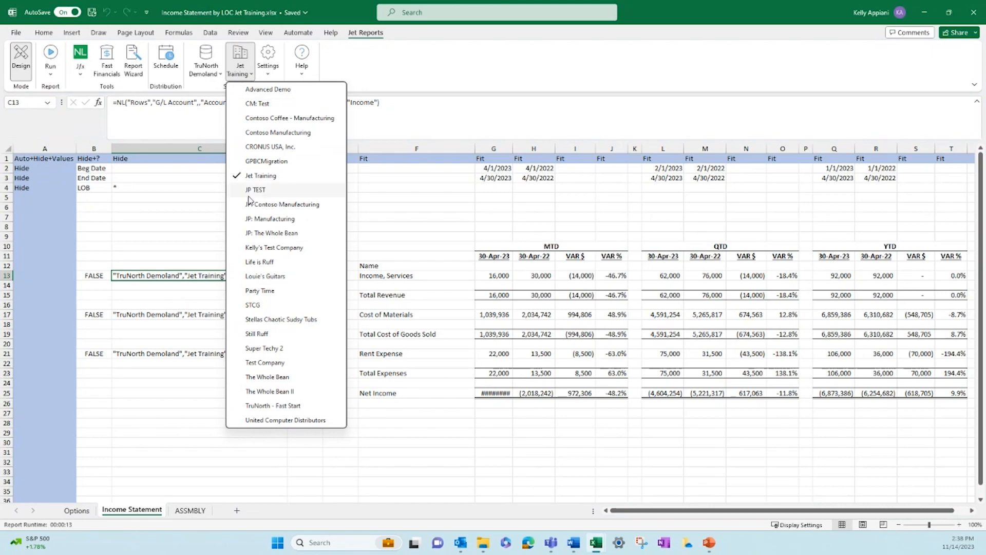
click(265, 219)
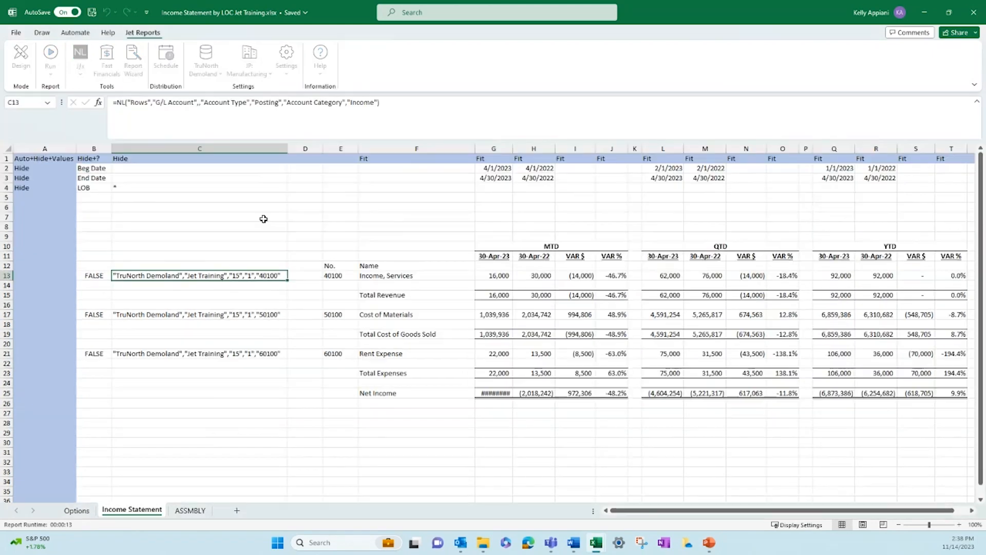
click(218, 236)
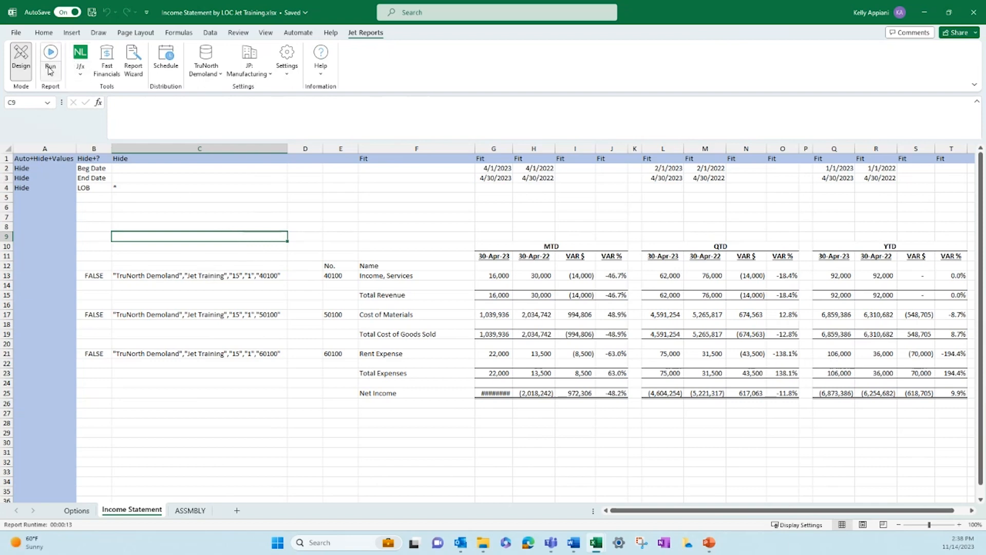
Save a copy of the workbook as Income Statement by LOC JP Mfg in the OneDrive Documents folder.
click(18, 33)
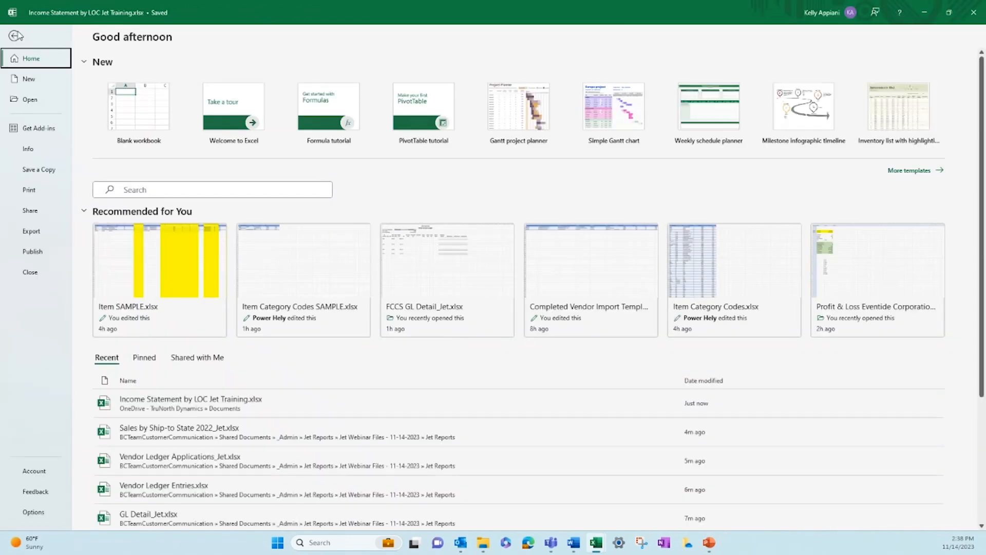
click(42, 173)
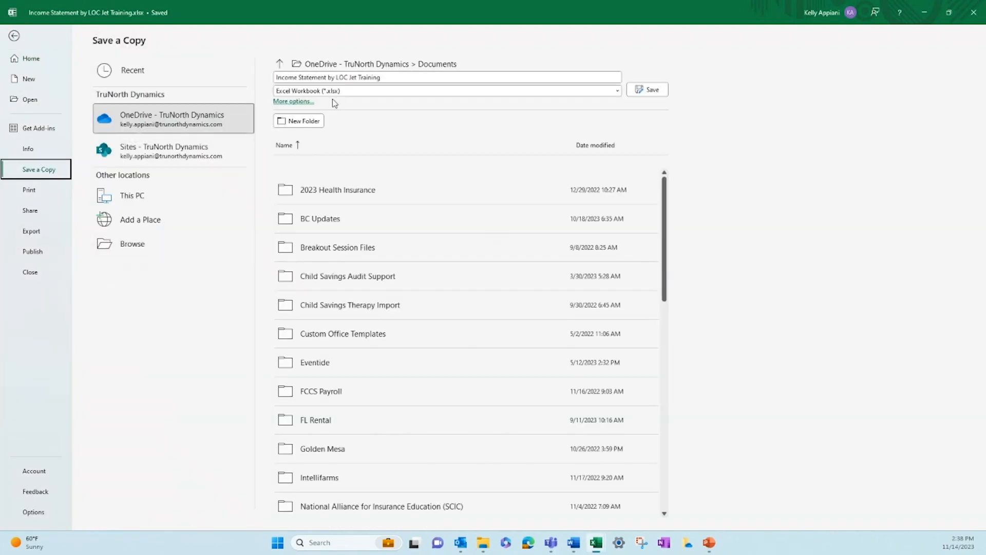
click(395, 78)
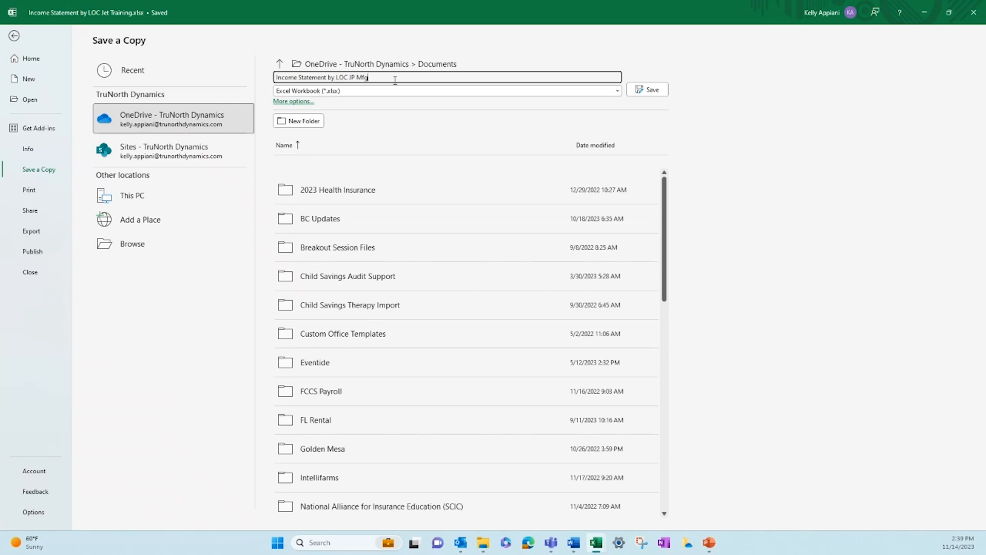
key(Return)
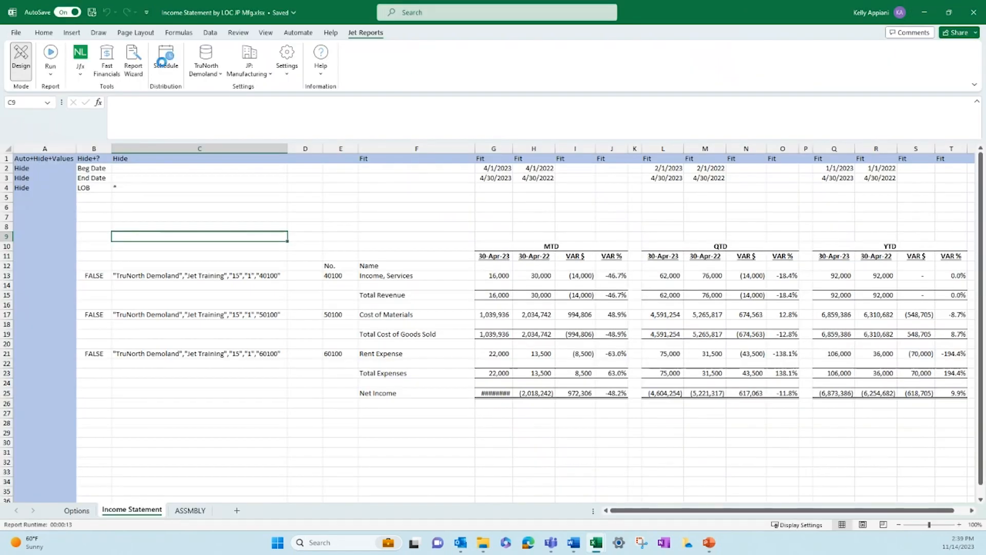
Run the income statement report for JP: Manufacturing with the Month End Date option at 4/30/23.
click(50, 72)
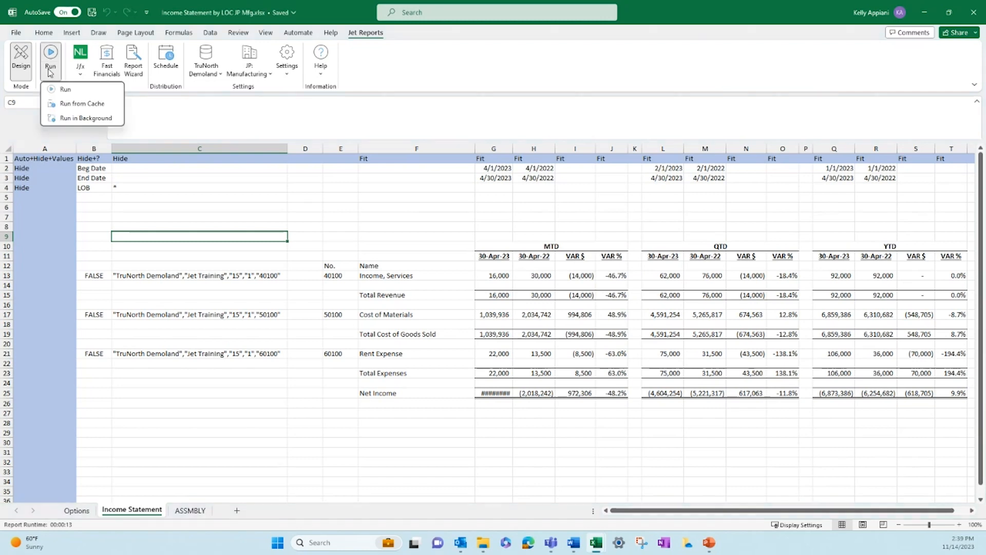
click(65, 88)
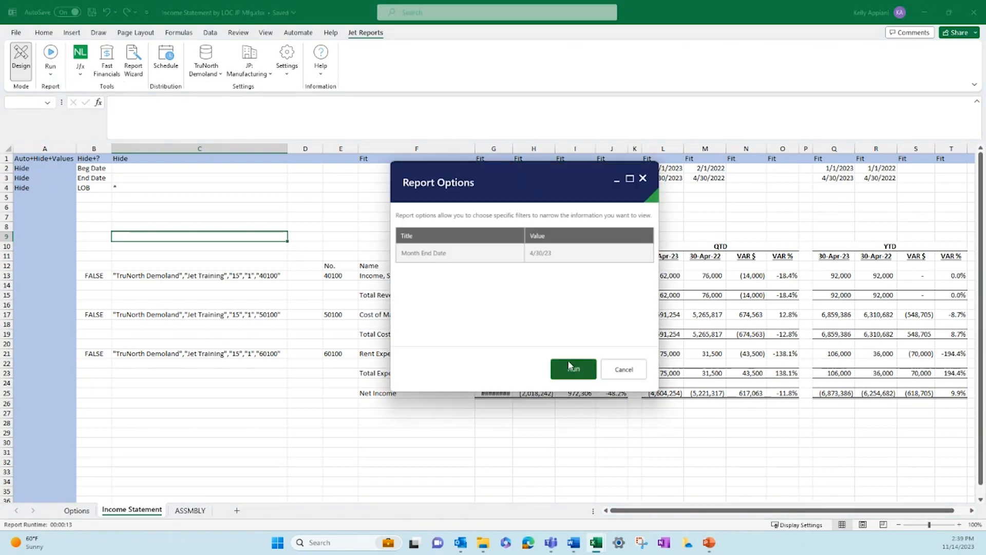
click(570, 369)
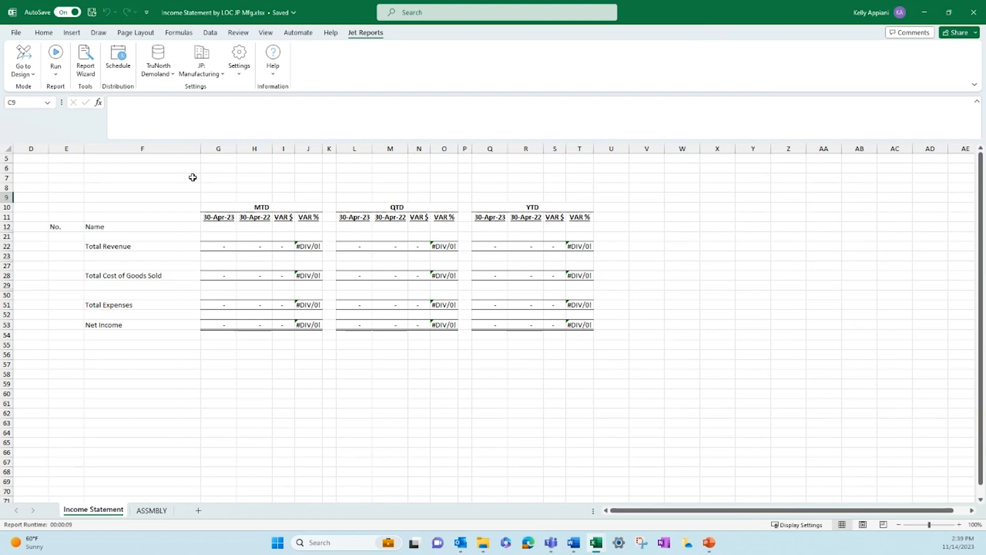
Return the report to design mode and examine the NL formula in C13 and the GL balance formula in G13.
click(18, 76)
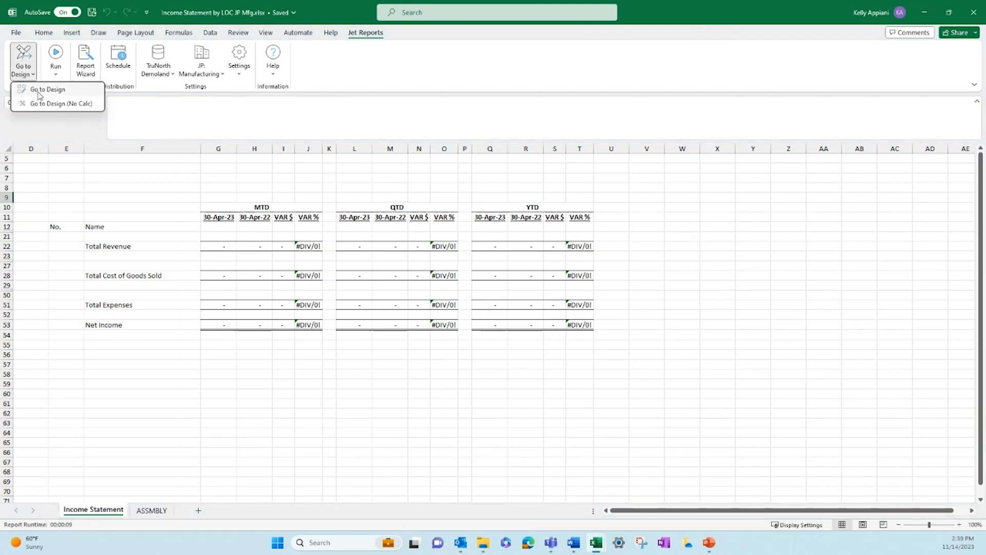
click(31, 90)
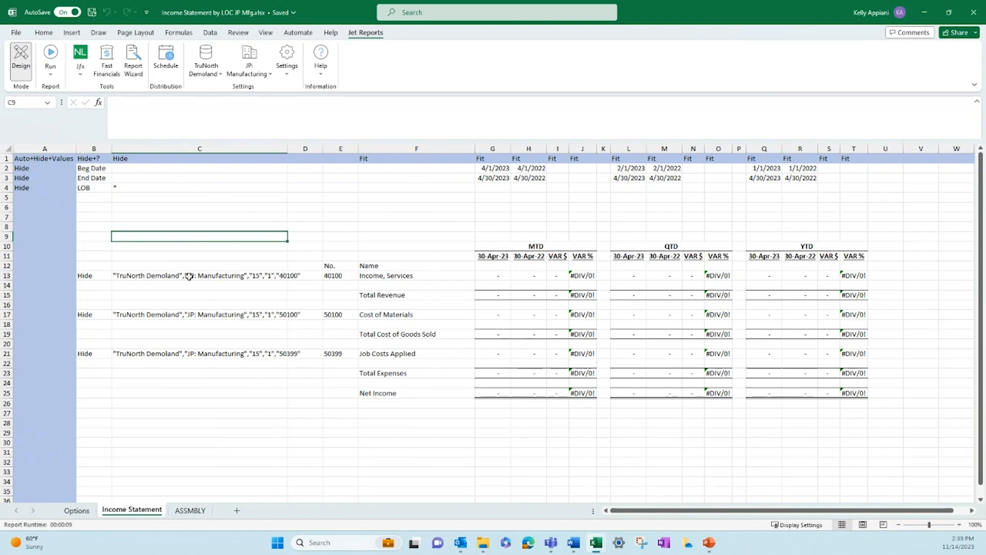
click(221, 276)
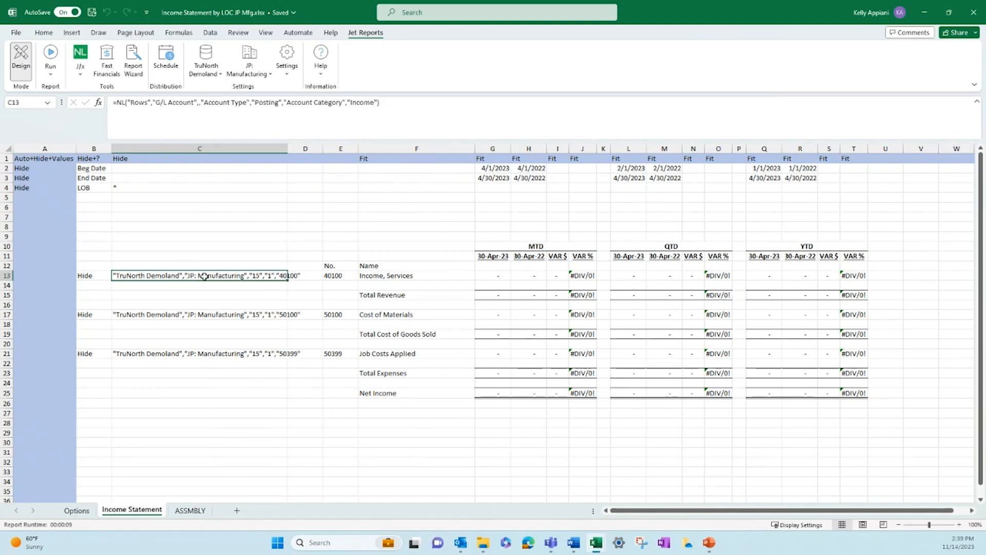
click(498, 275)
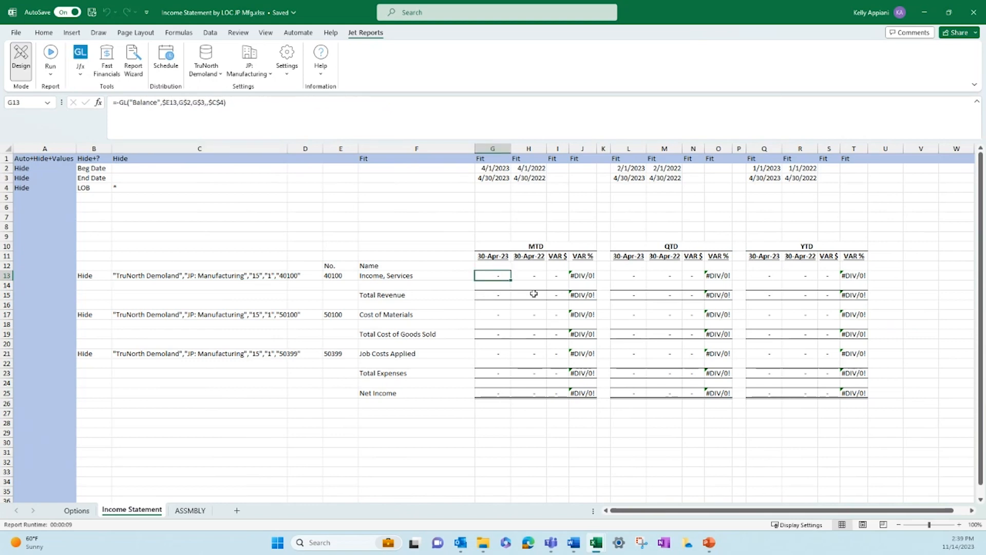
right_click(635, 334)
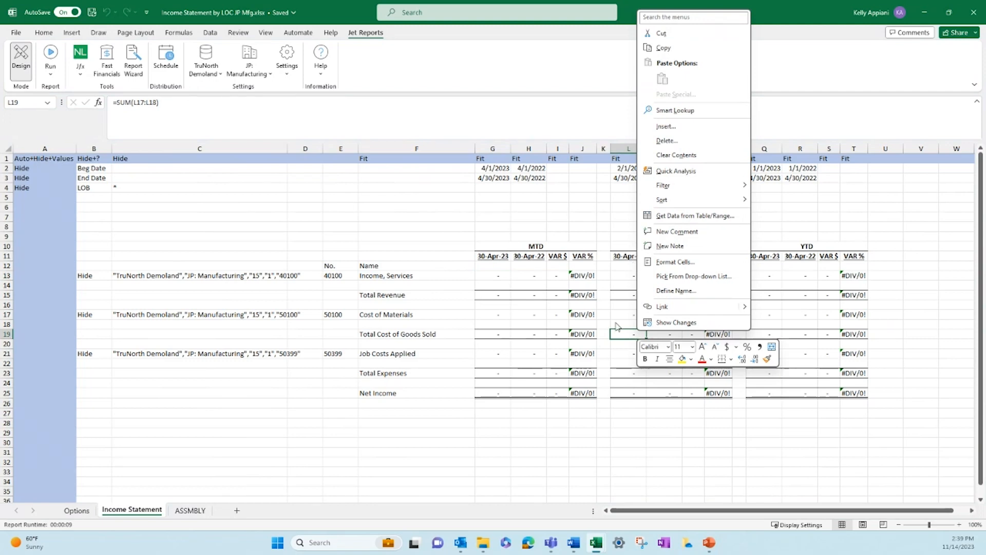
click(496, 274)
click(495, 276)
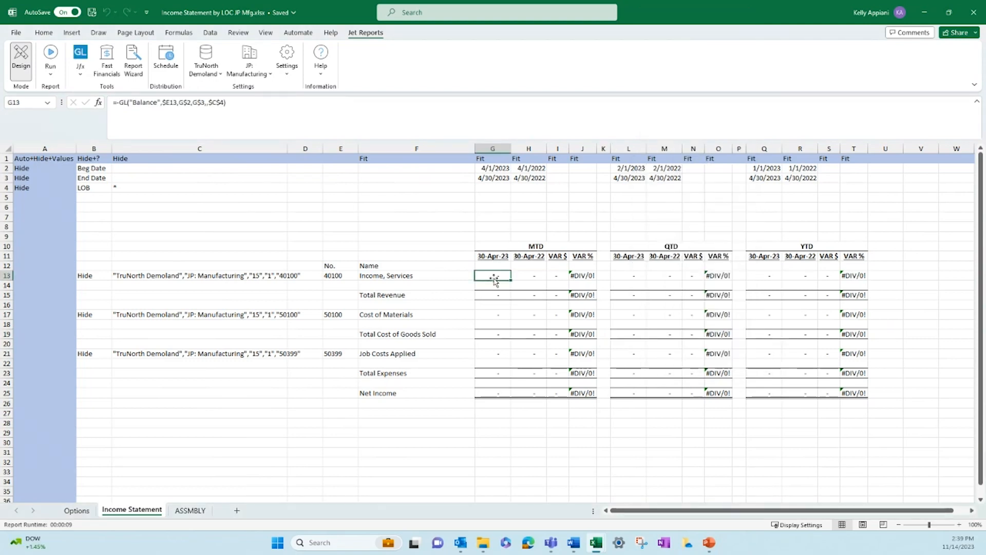